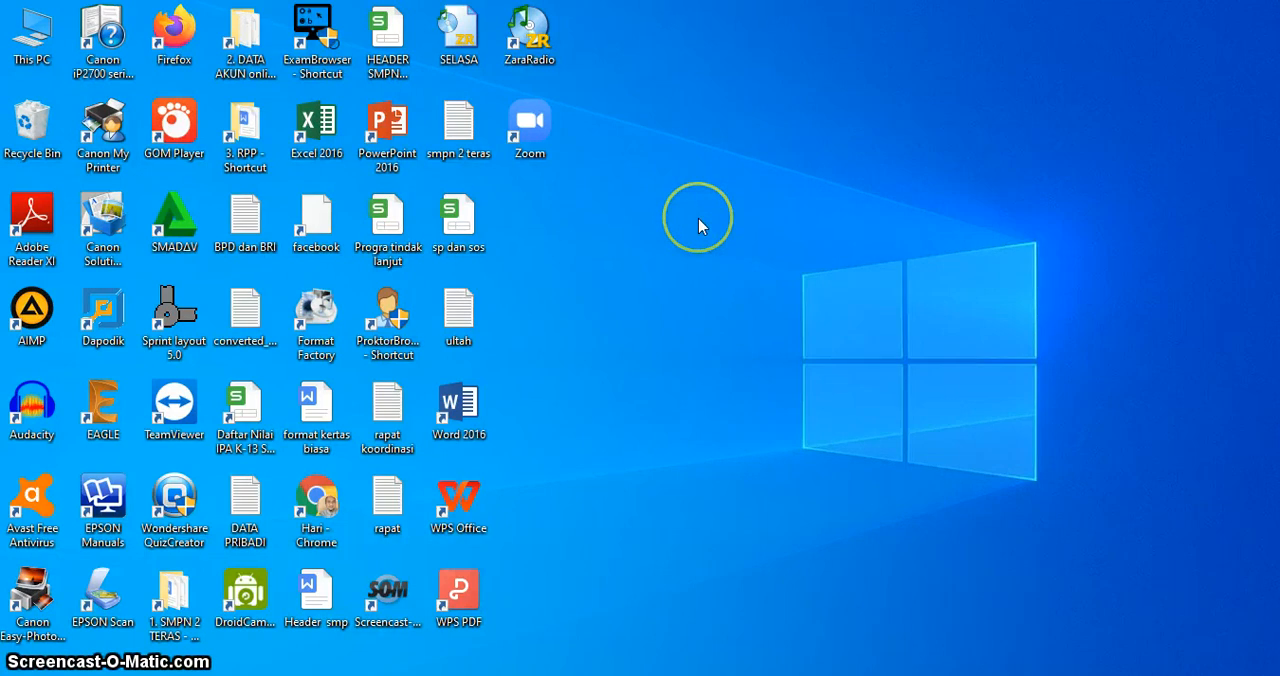
# Step: Open Chrome in a maximized window and switch to the guru.smp.belajar.id profile
pyautogui.doubleClick(318, 497)
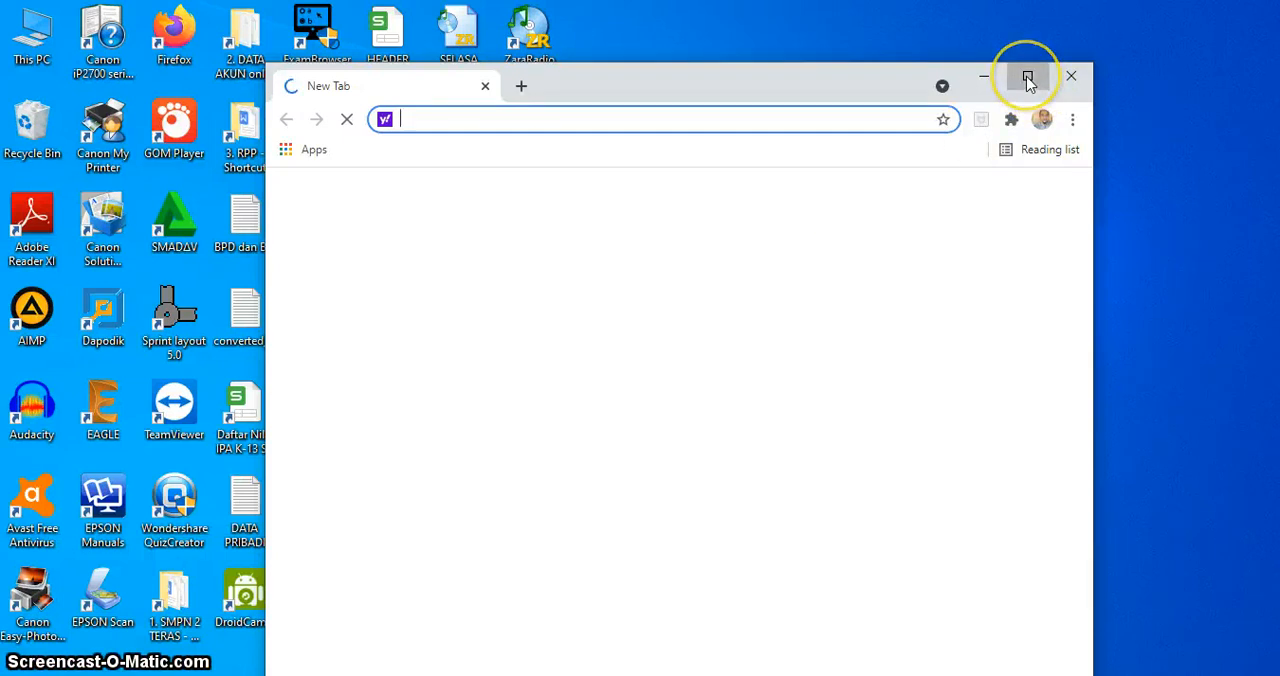
pyautogui.click(1028, 80)
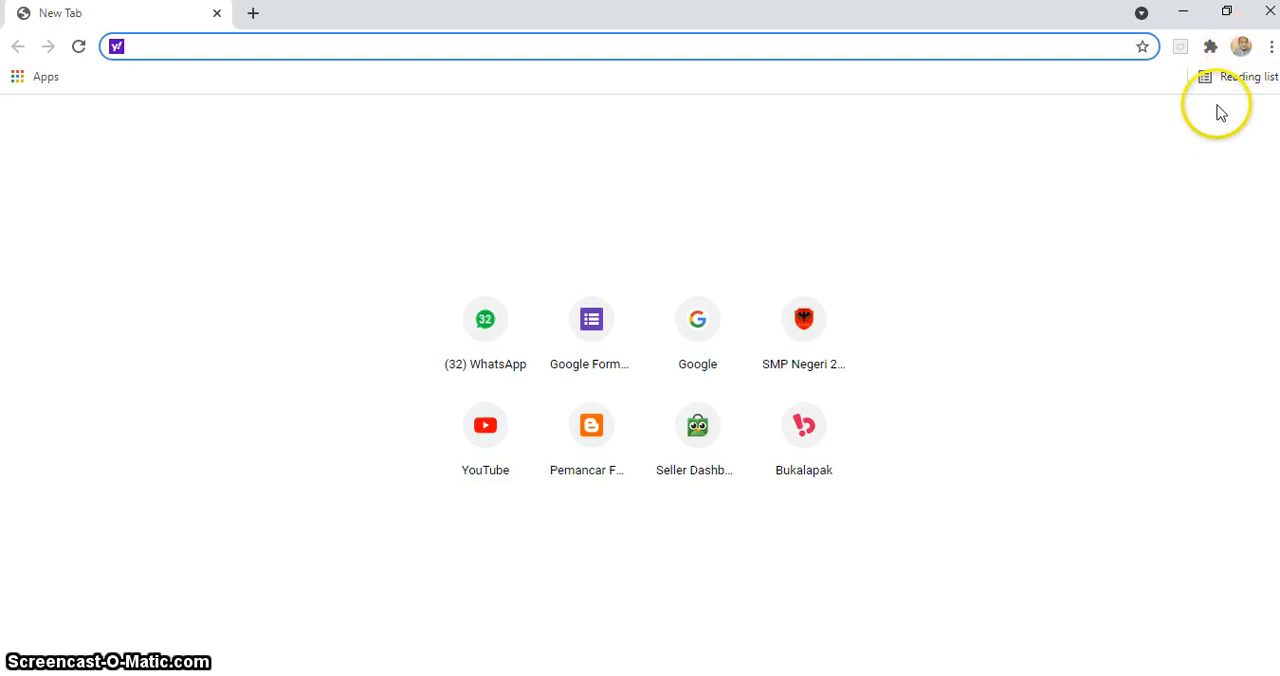
pyautogui.click(1241, 47)
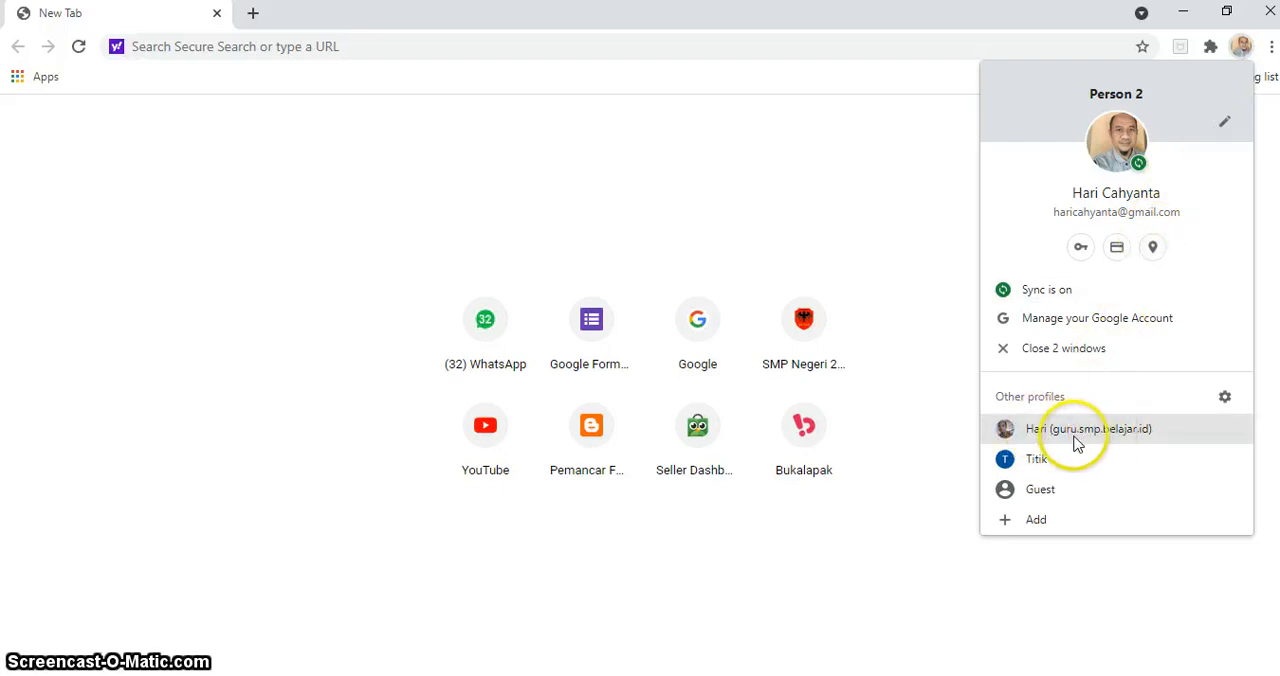
pyautogui.click(1116, 437)
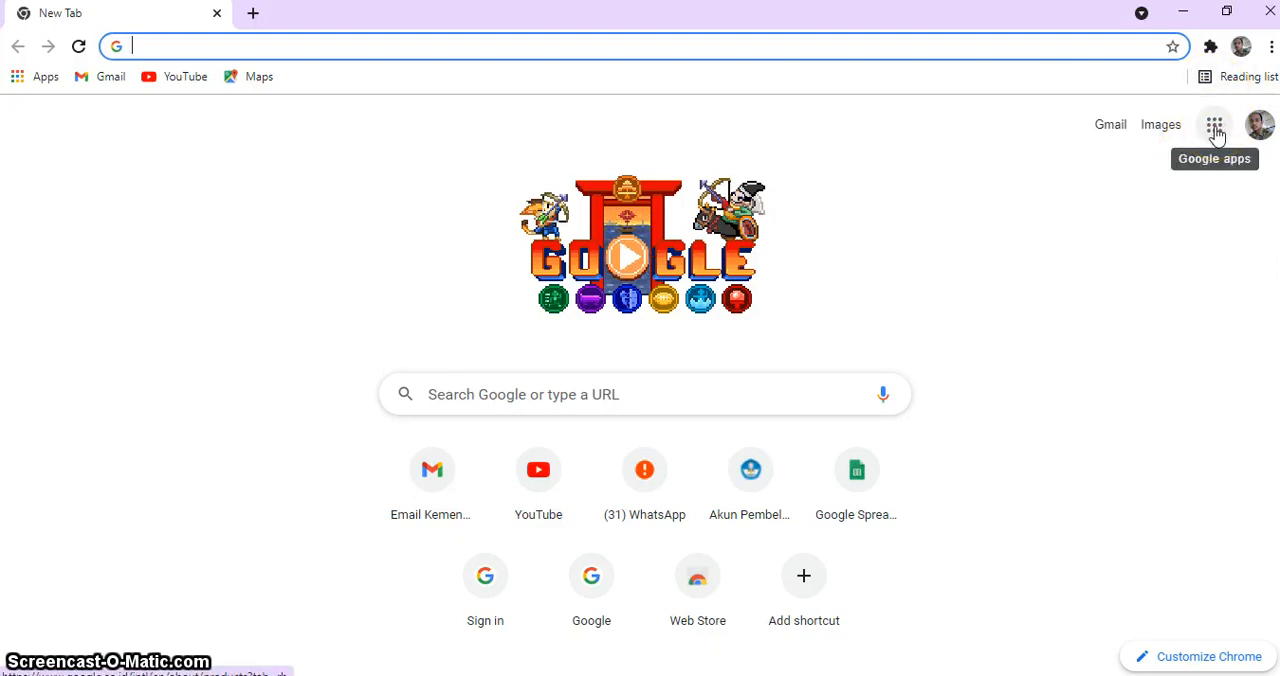
# Step: Open Google Classroom from the Google apps
pyautogui.click(1214, 127)
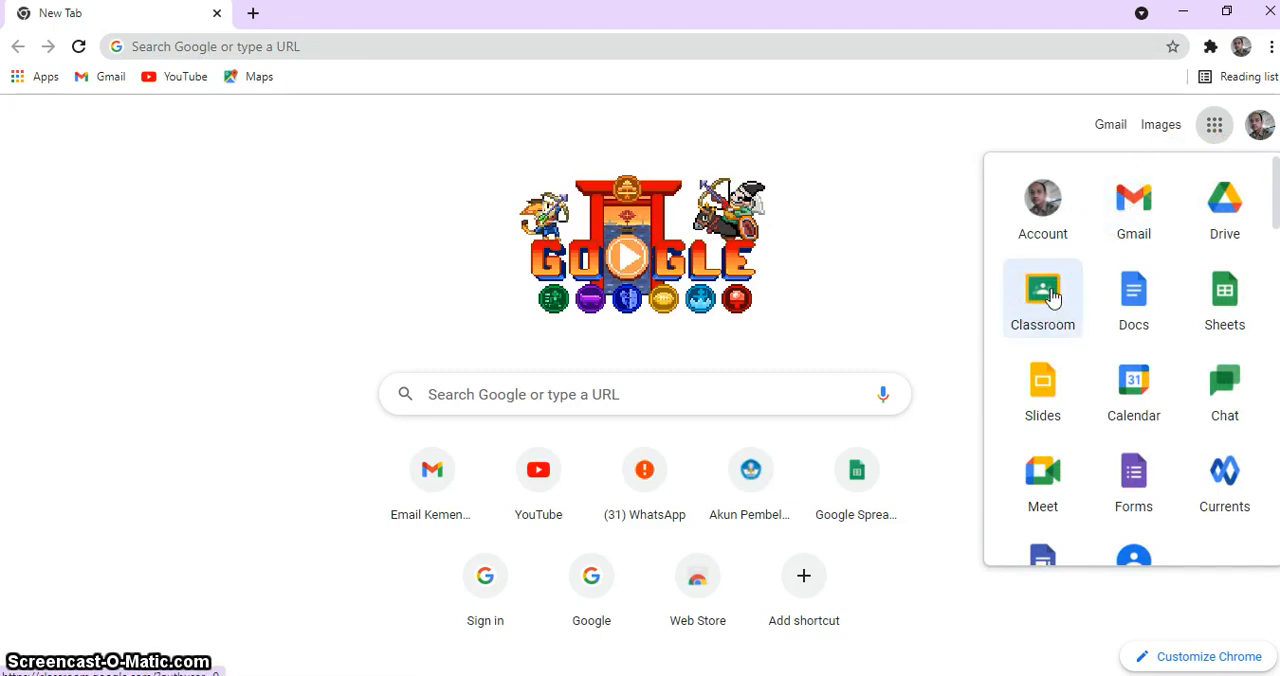
pyautogui.click(1236, 214)
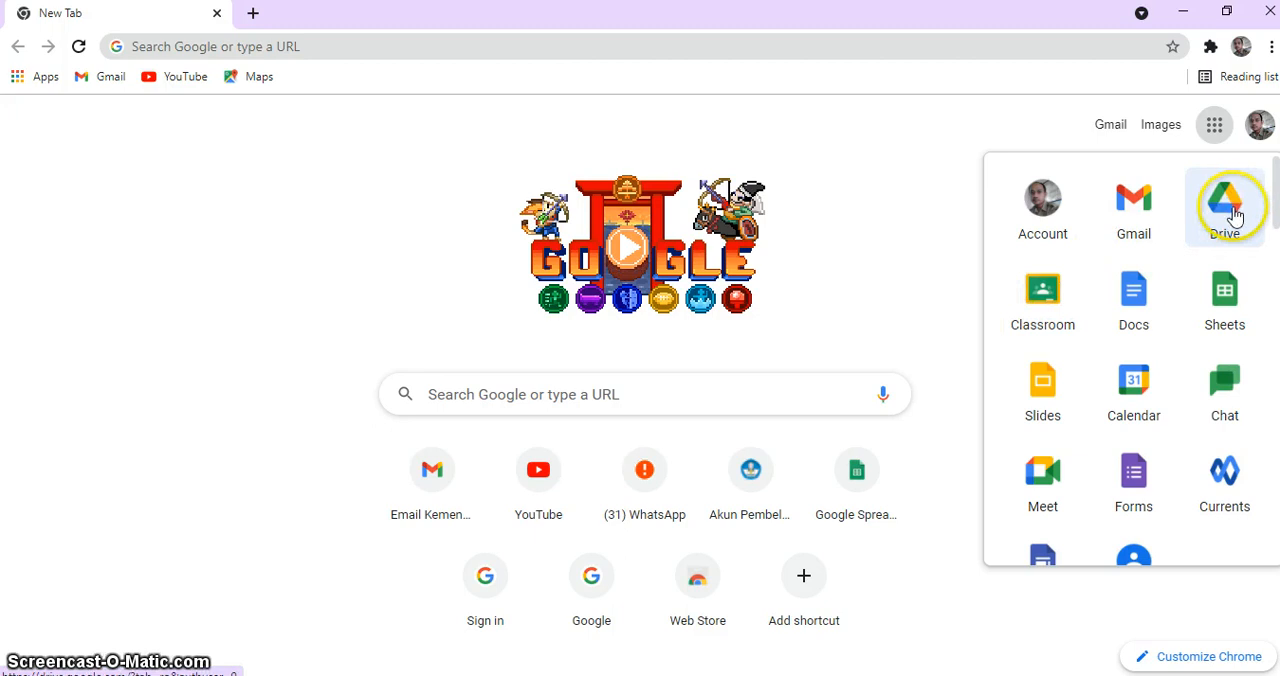
pyautogui.click(1040, 296)
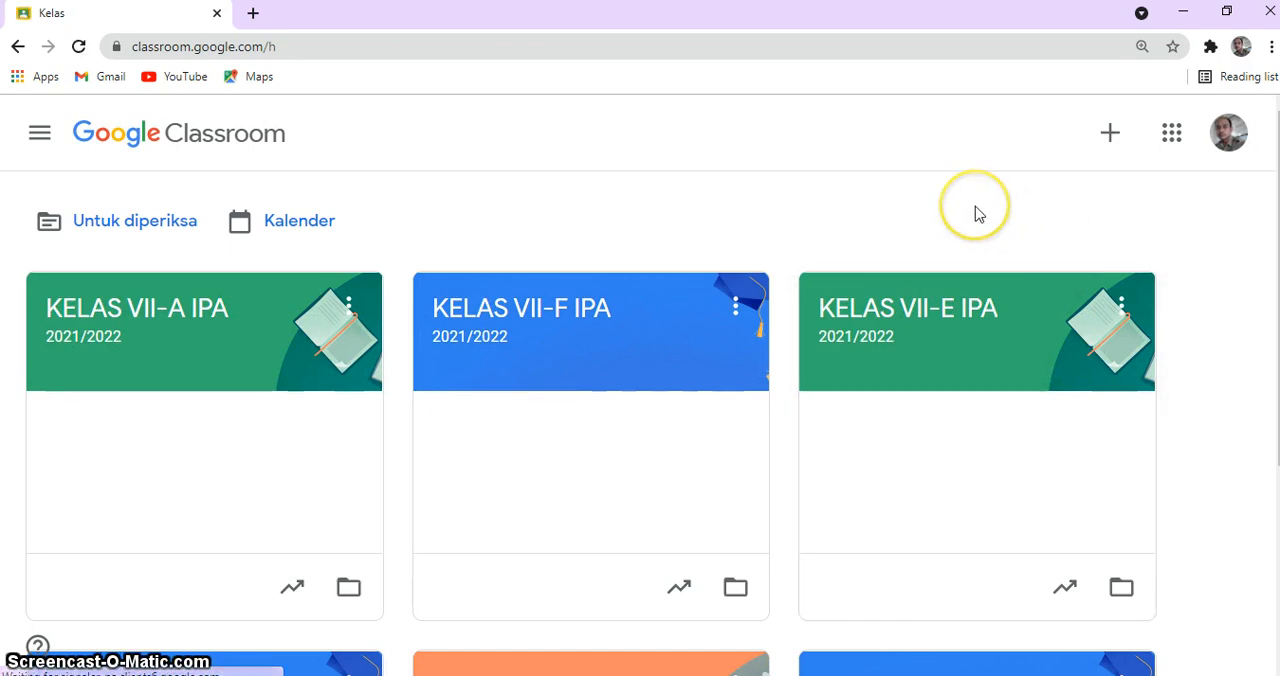
# Step: Create the class KELAS VII-G IPA with section 2021/2022, subject Ilmu Pengetahuan Alam and room VII-G
pyautogui.click(1105, 137)
pyautogui.click(975, 232)
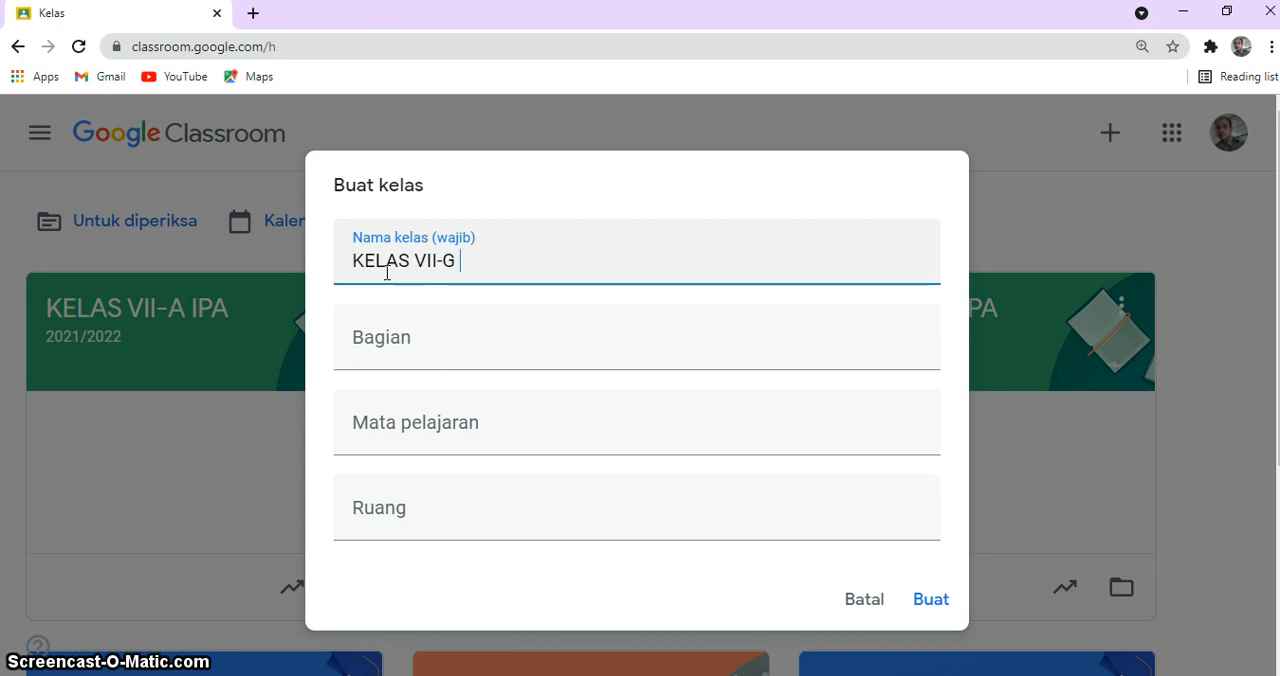
pyautogui.click(405, 350)
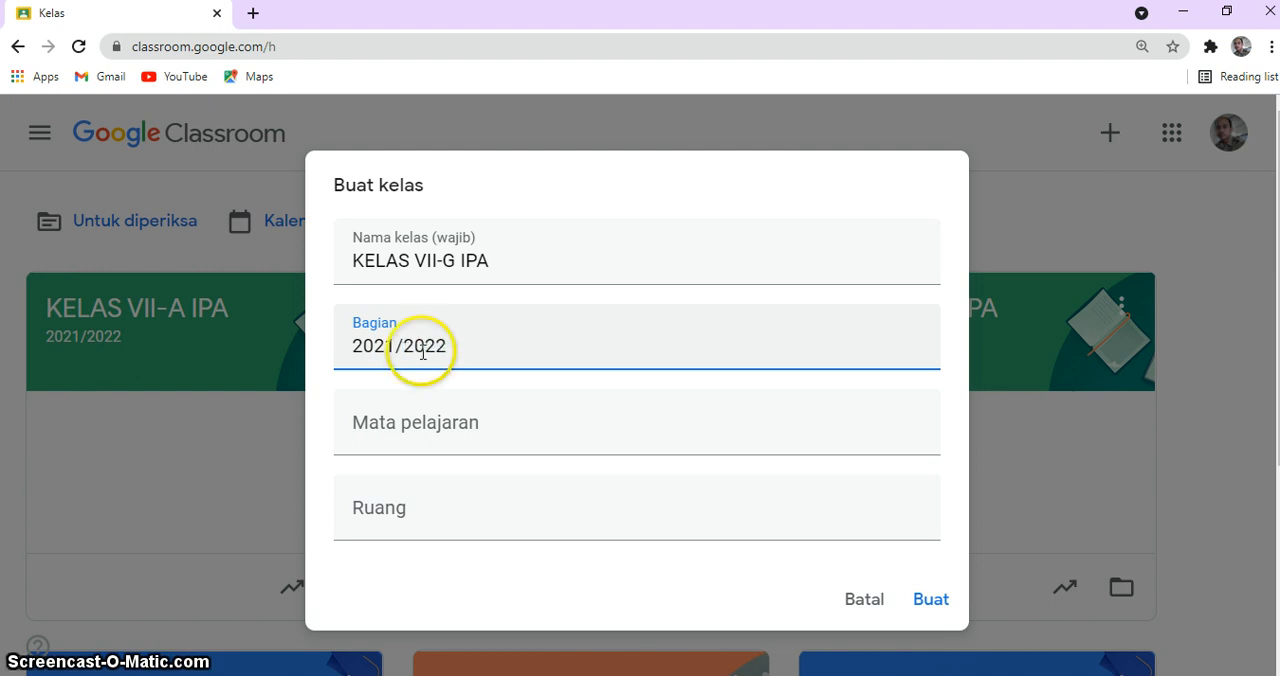
pyautogui.click(442, 430)
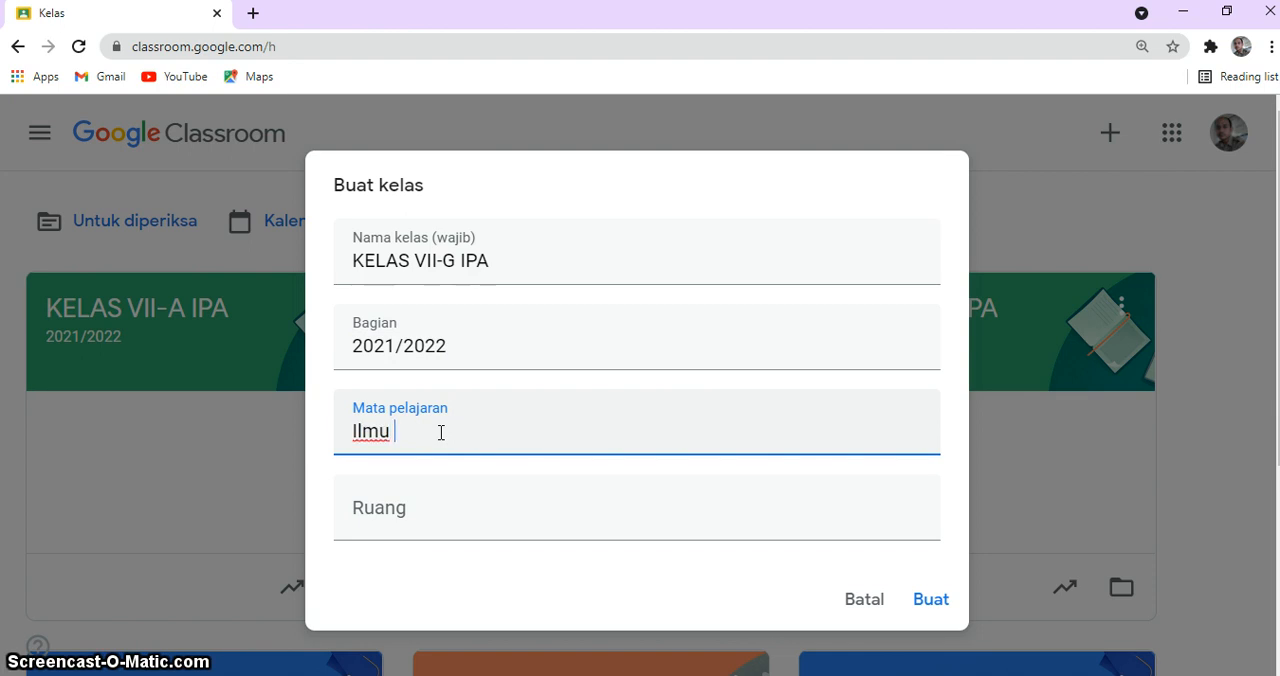
pyautogui.write('Ilmu Pengetahuan Alam')
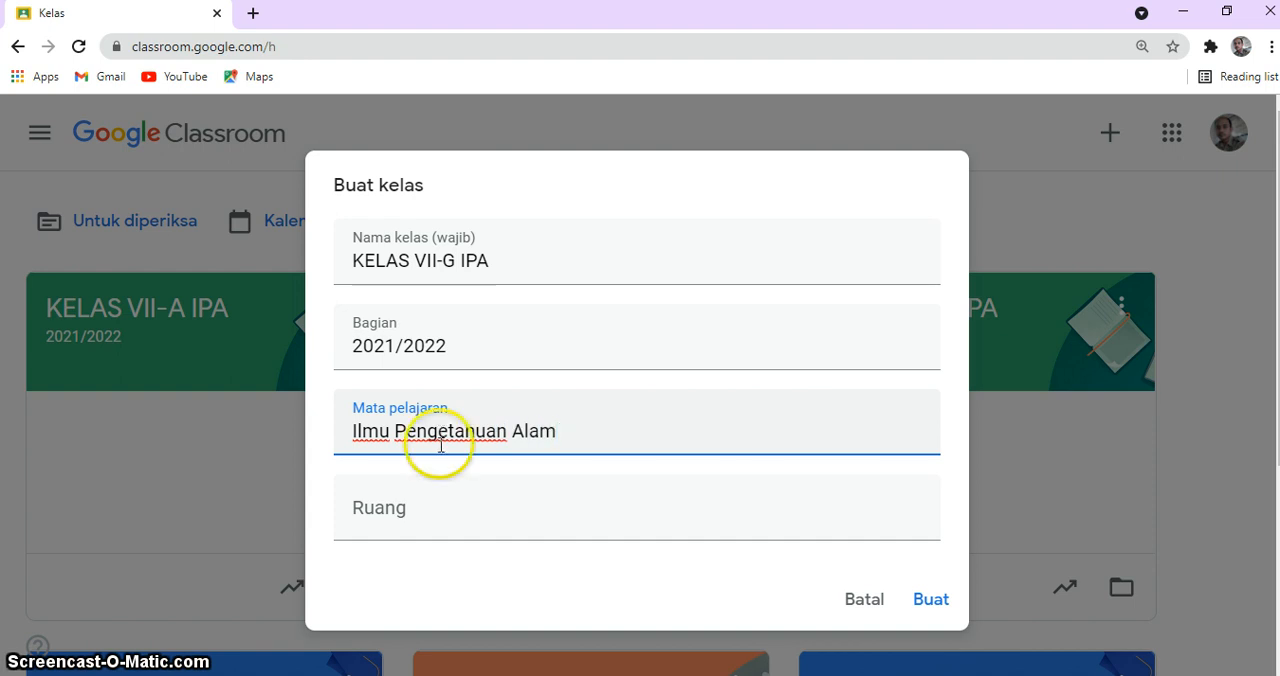
pyautogui.click(432, 525)
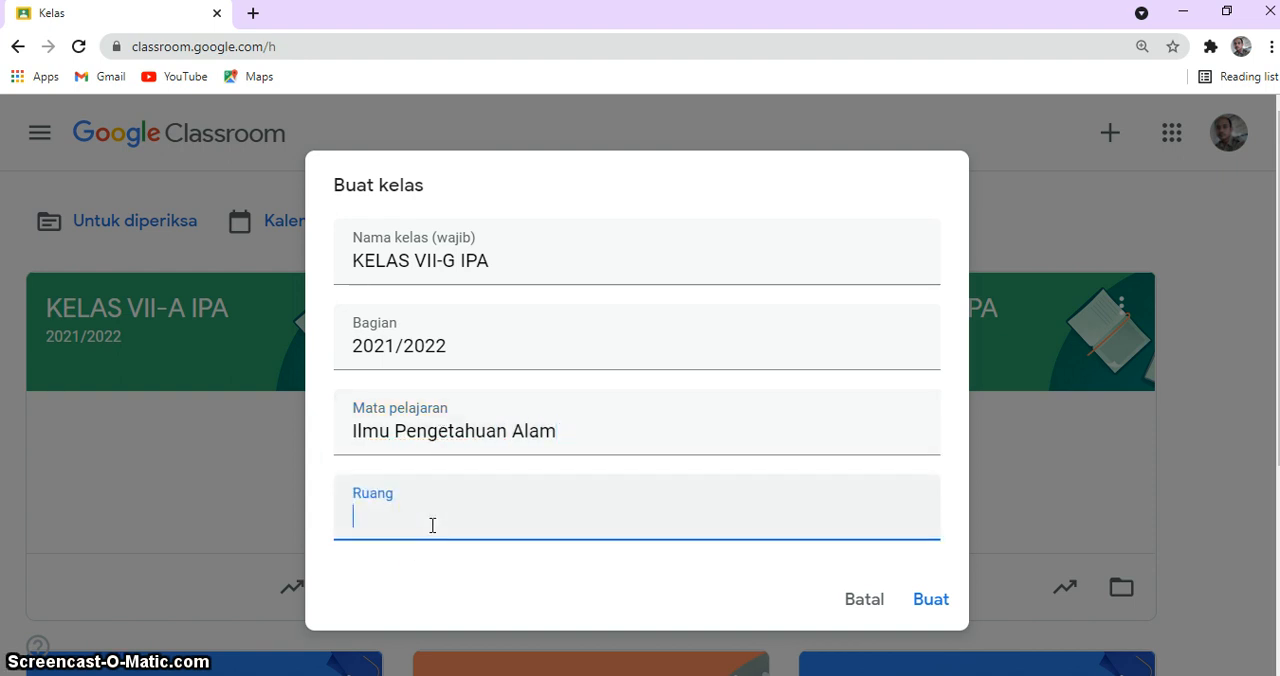
pyautogui.write('VII-G')
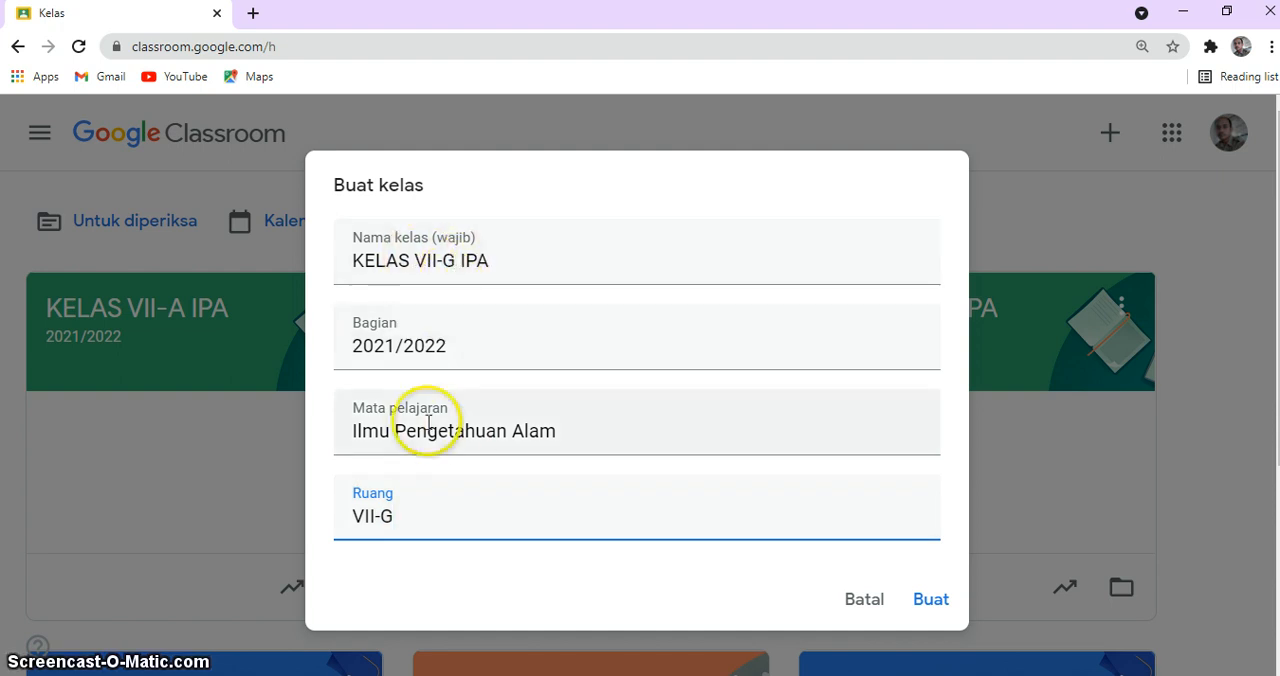
pyautogui.click(931, 600)
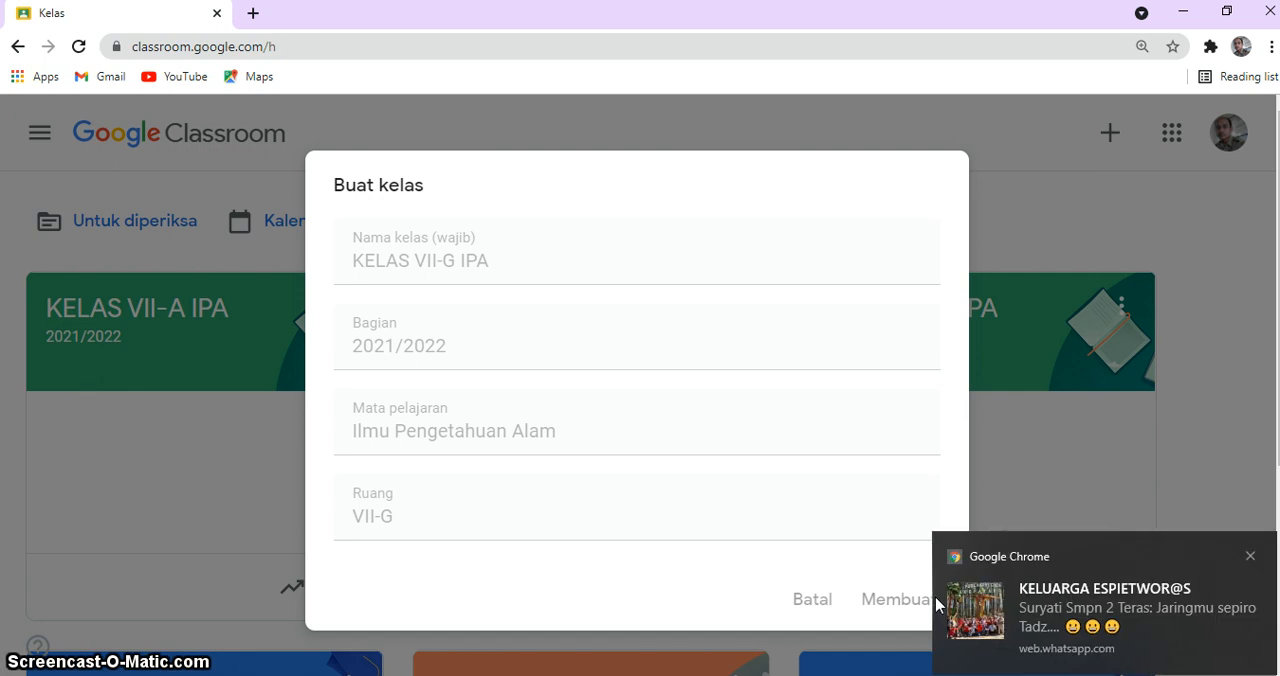
pyautogui.click(1248, 554)
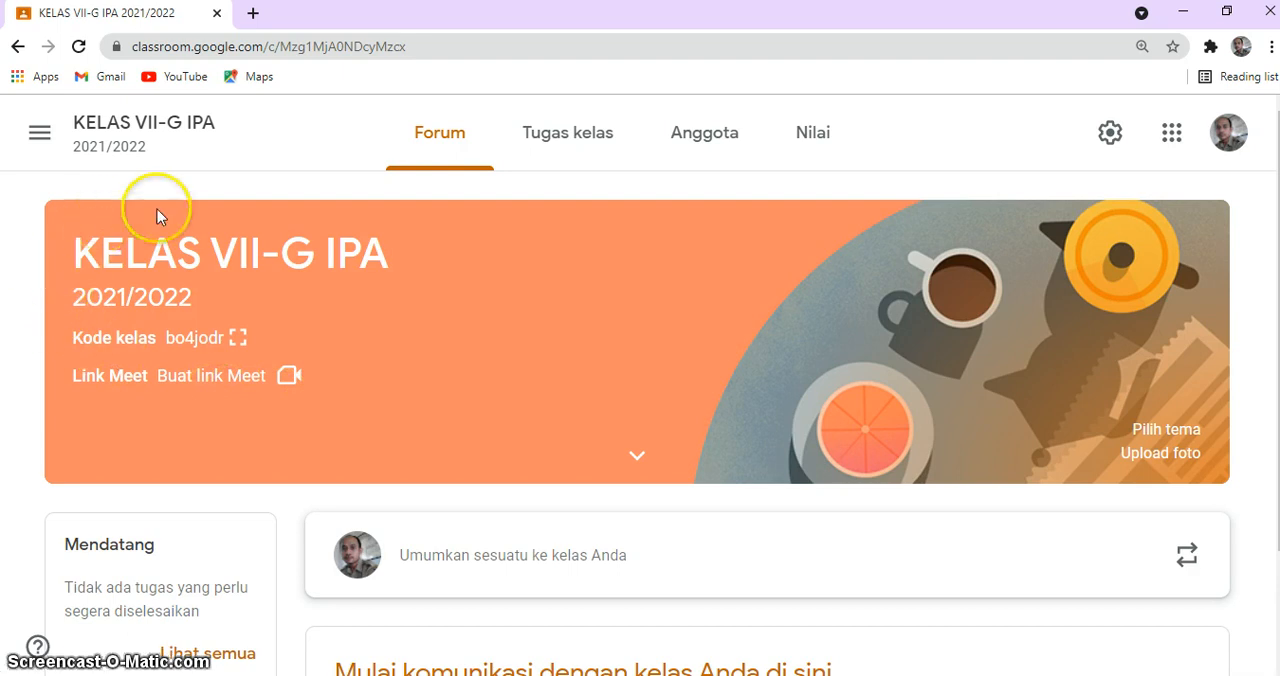
# Step: Display the class code of KELAS VII-G IPA and copy the class invitation link
pyautogui.click(239, 340)
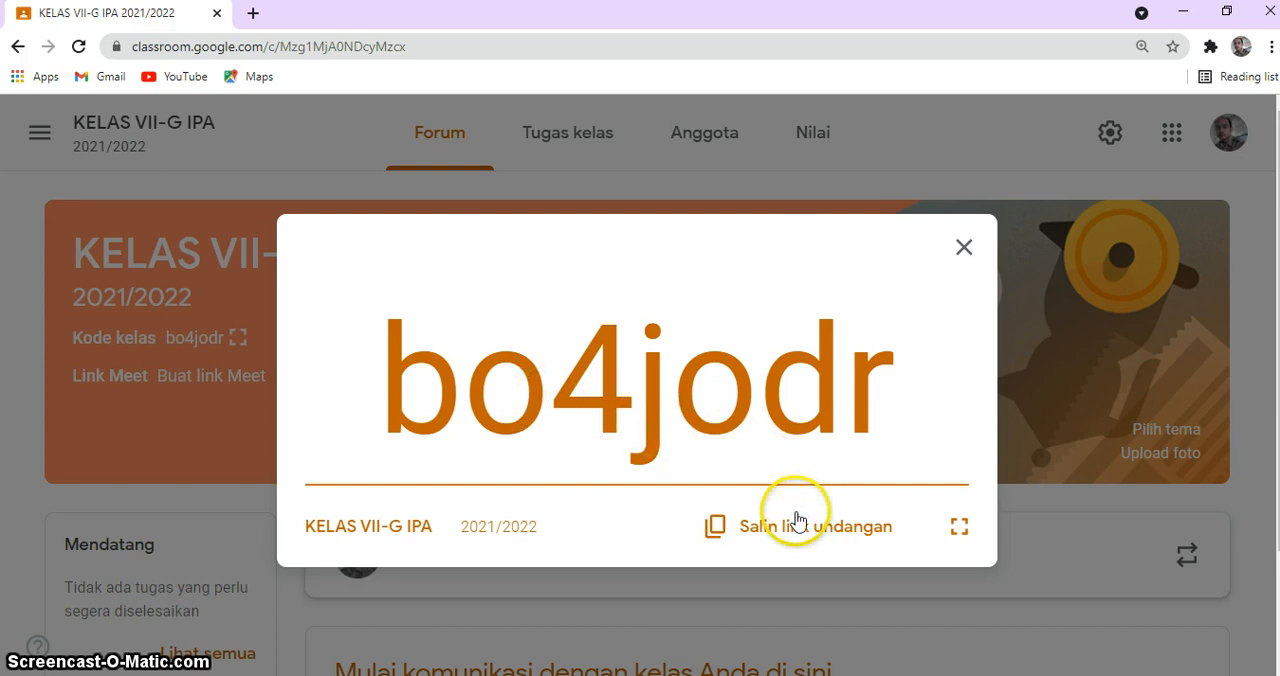
pyautogui.click(716, 533)
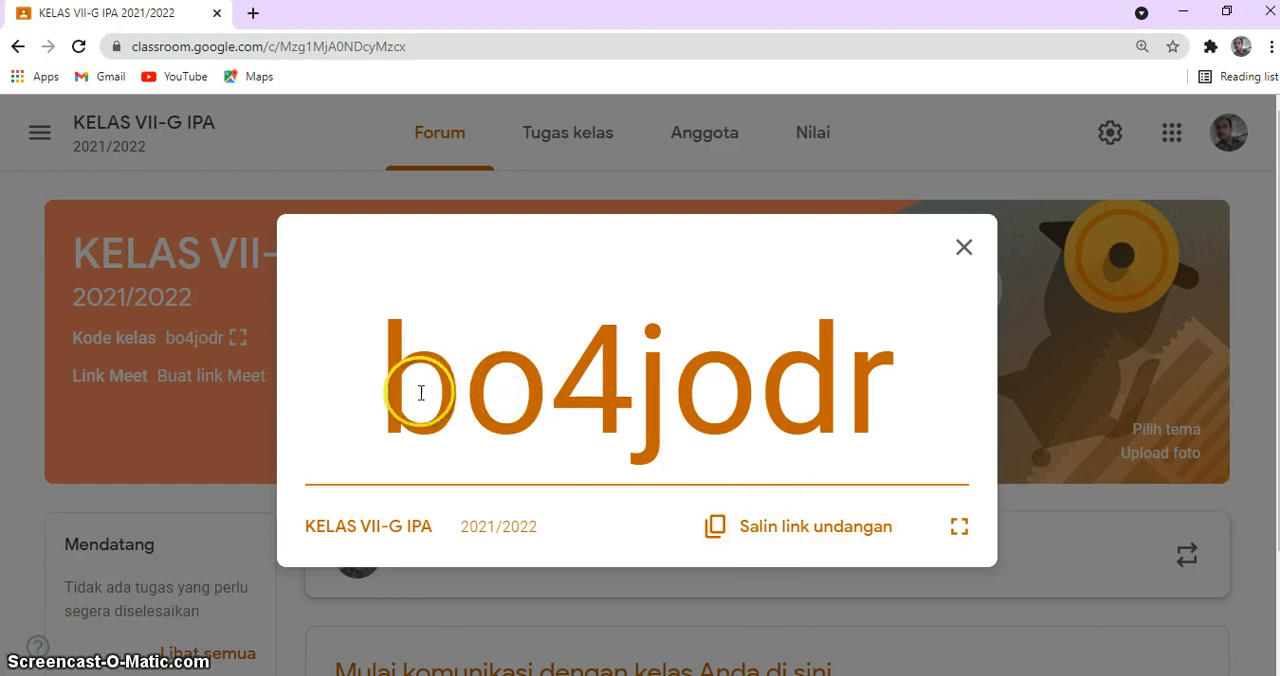
pyautogui.click(780, 530)
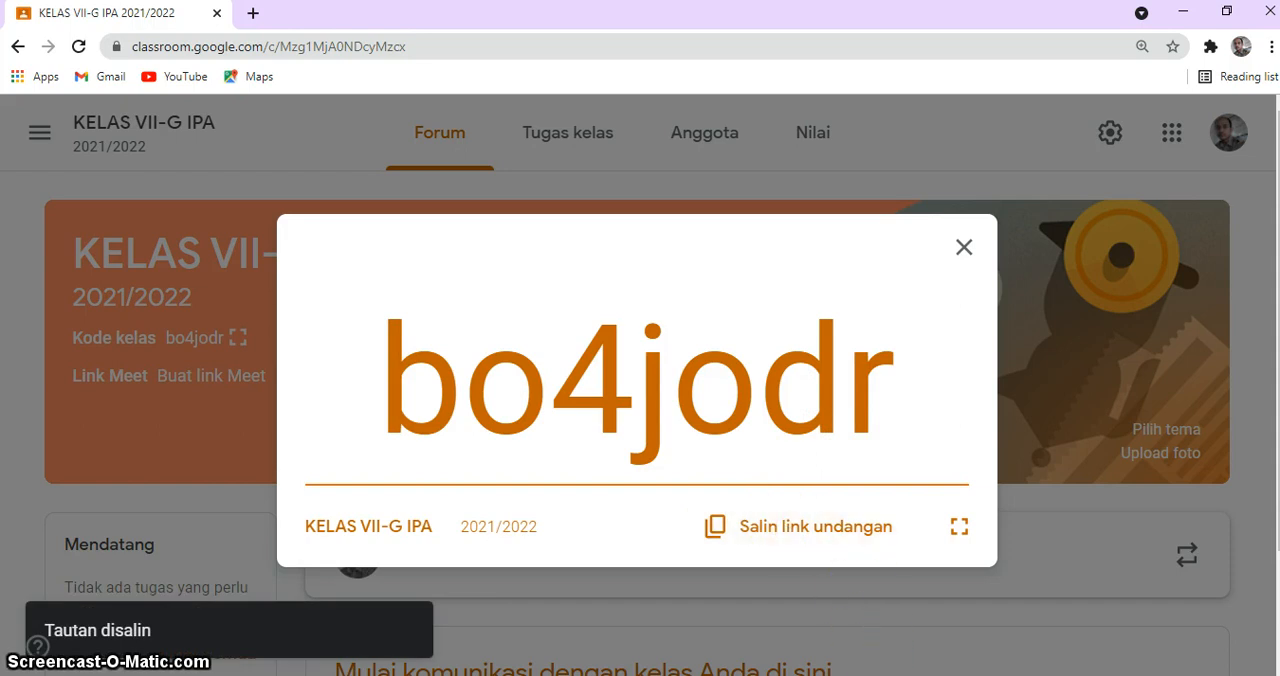
# Step: Send the copied invitation link to the PH1 group in WhatsApp Web and close the class code display in Classroom
pyautogui.moveTo(810, 675)
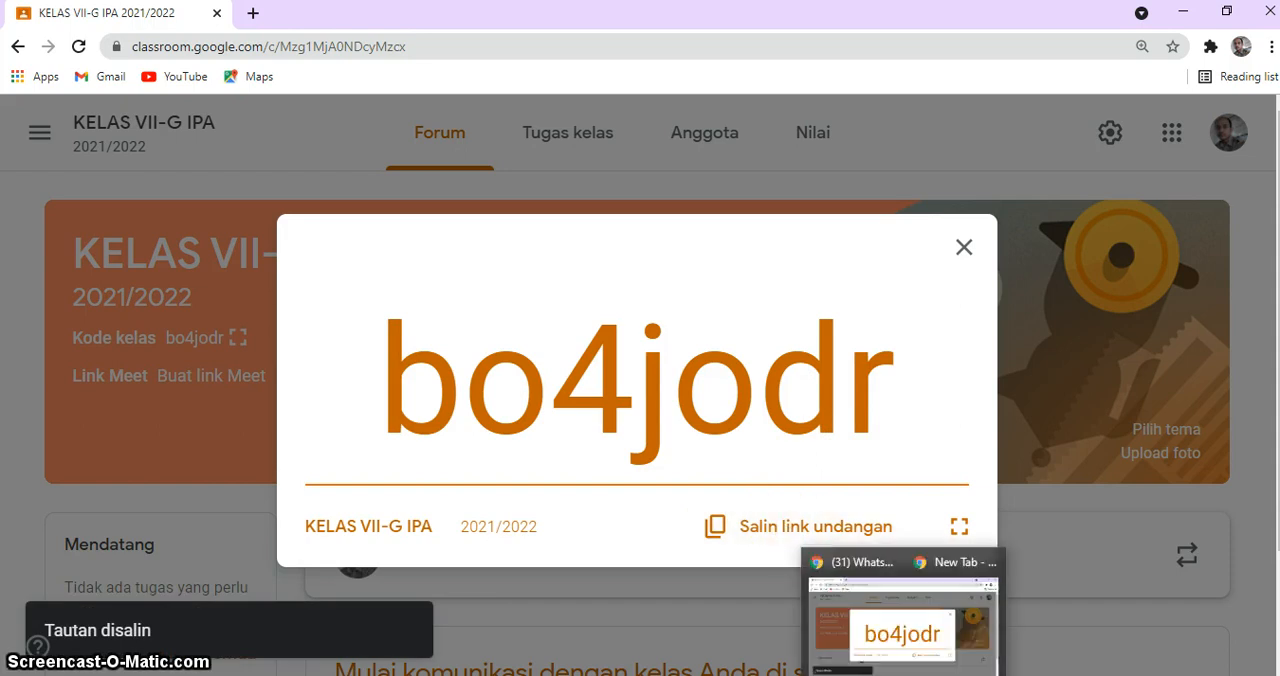
pyautogui.click(771, 632)
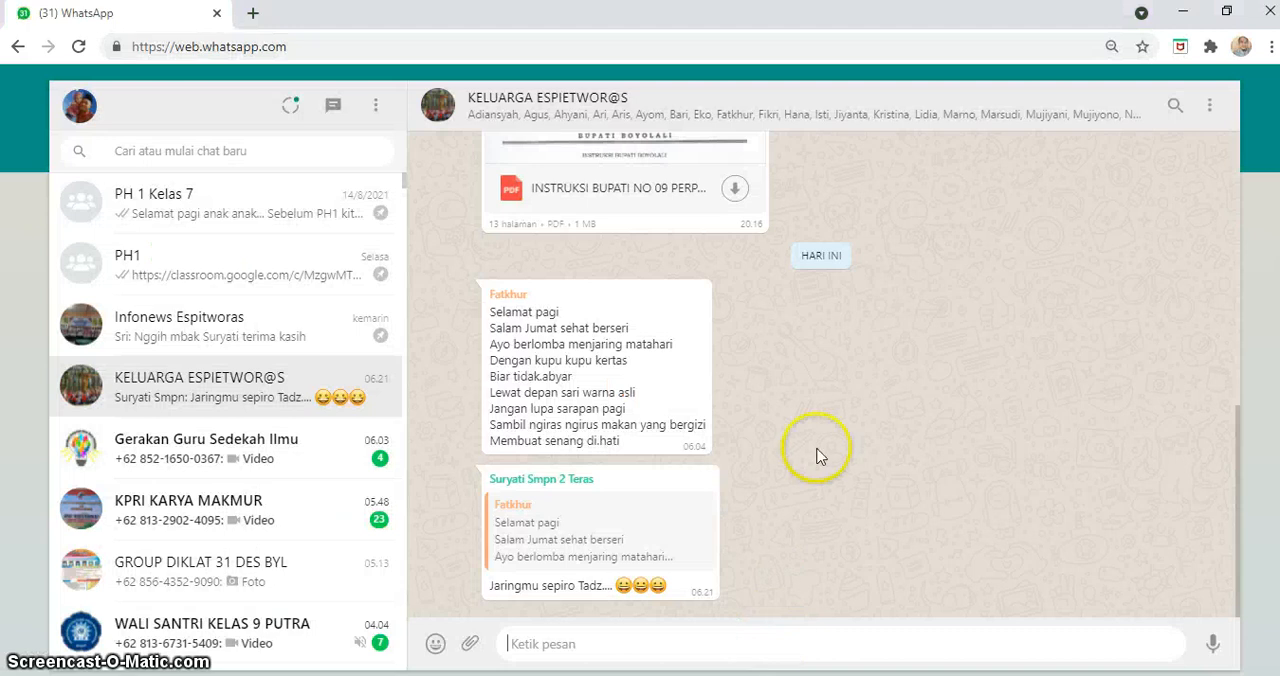
pyautogui.click(207, 258)
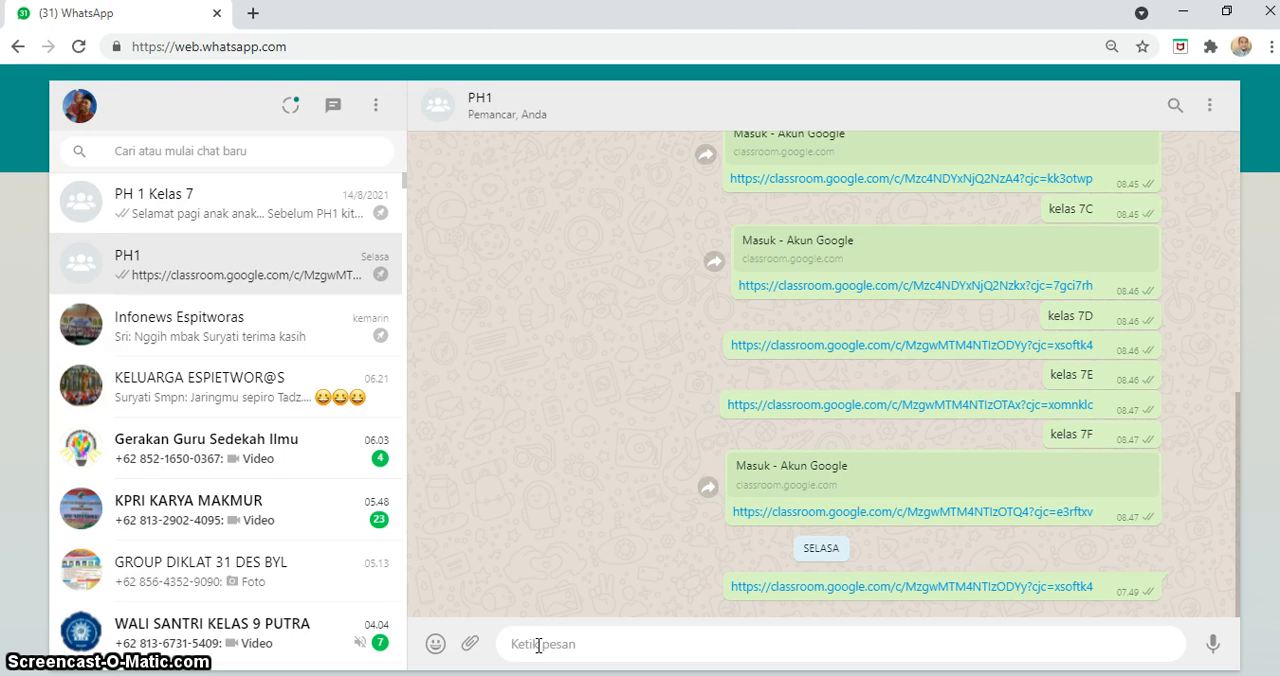
pyautogui.hotkey('ctrl', 'v')
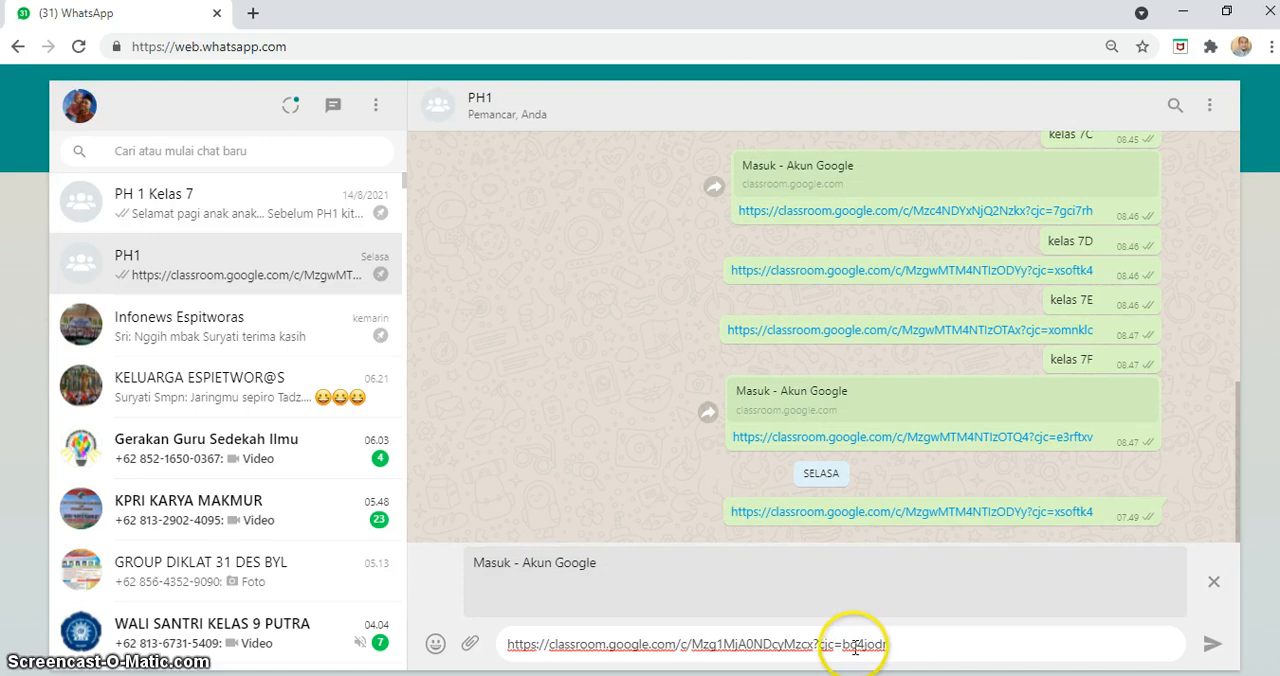
pyautogui.moveTo(843, 644); pyautogui.dragTo(904, 641)
pyautogui.click(904, 641)
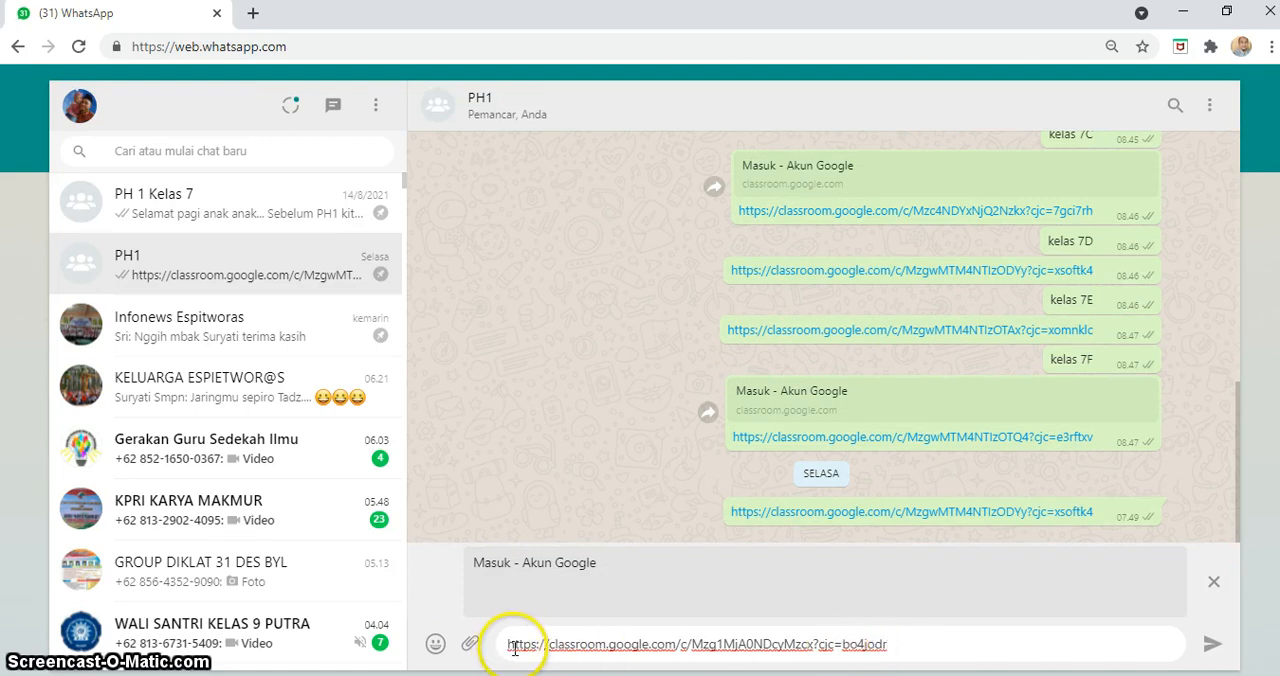
pyautogui.click(1211, 648)
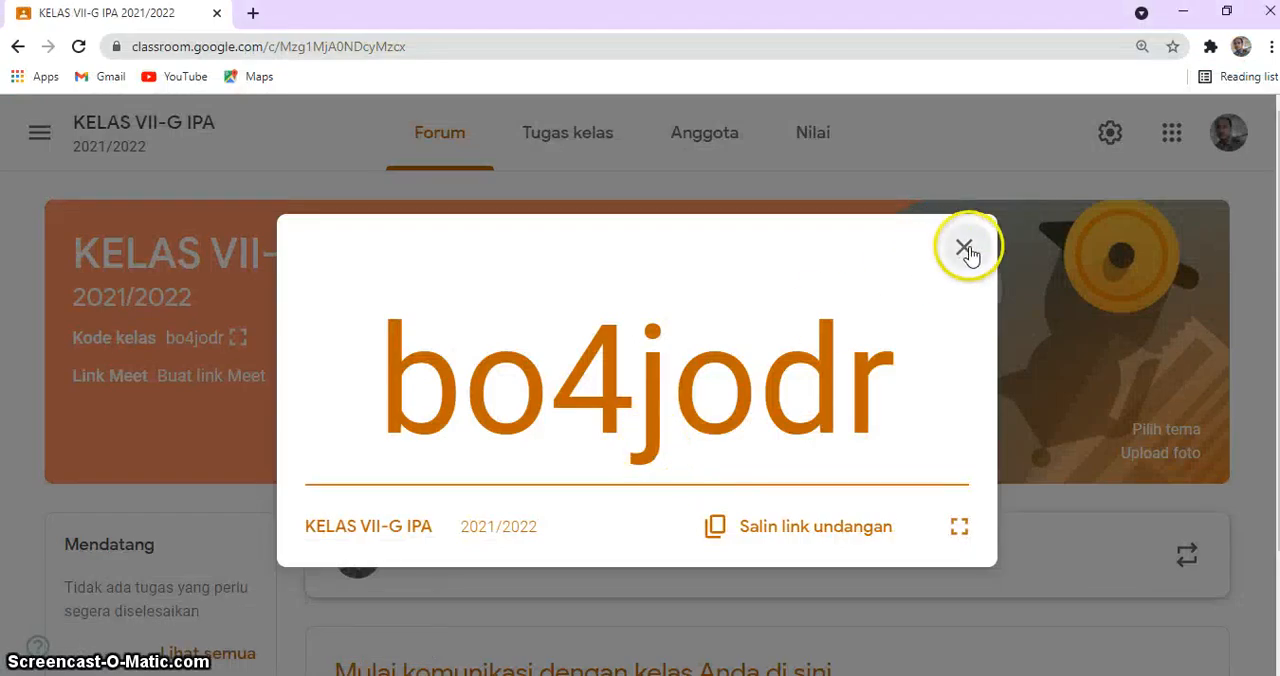
pyautogui.click(964, 248)
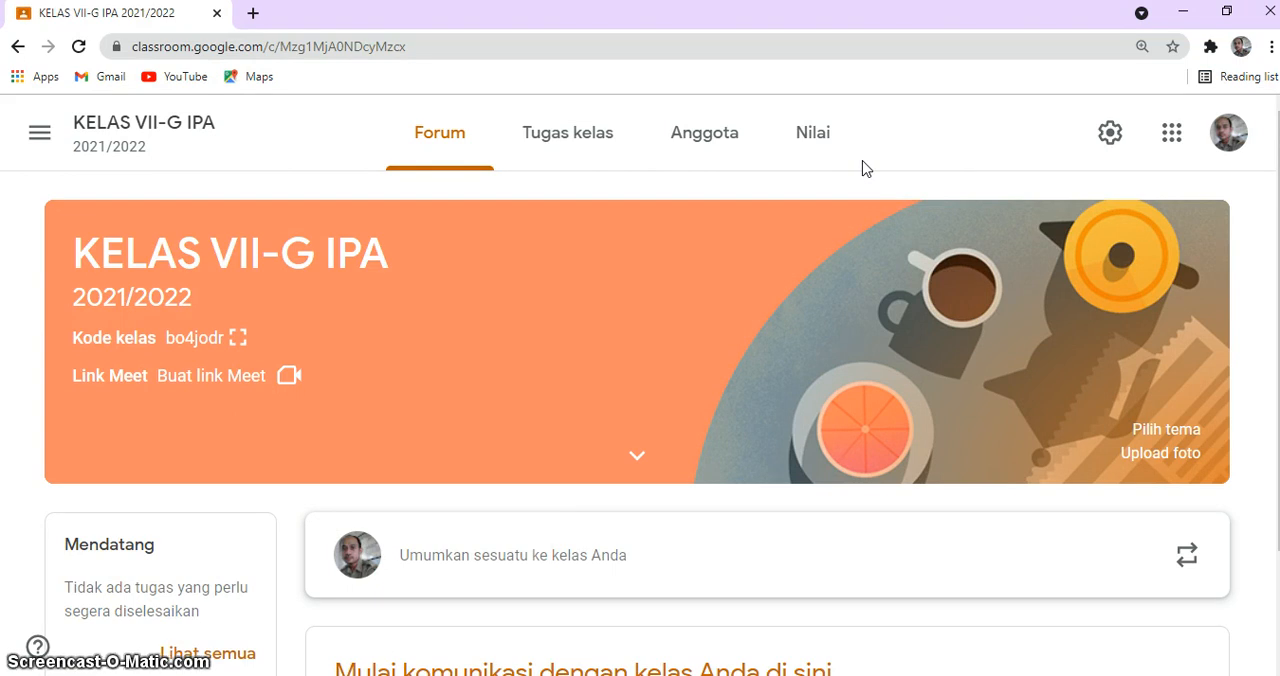
pyautogui.click(561, 138)
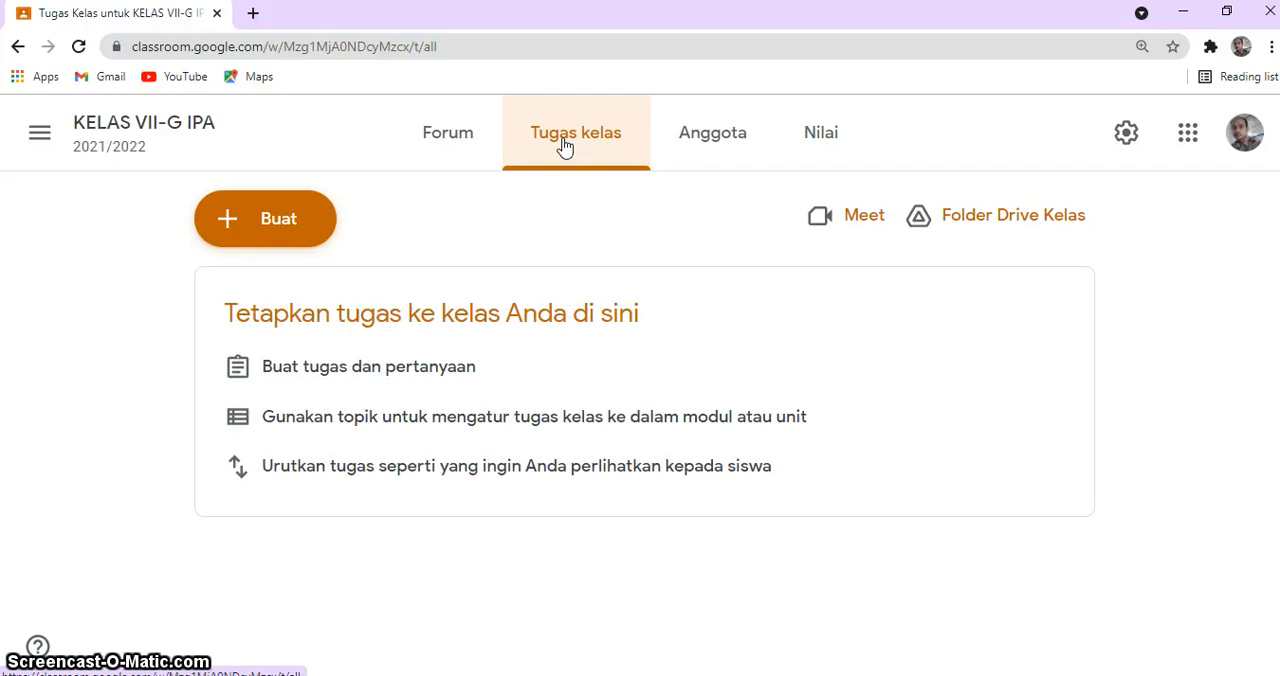
pyautogui.click(447, 144)
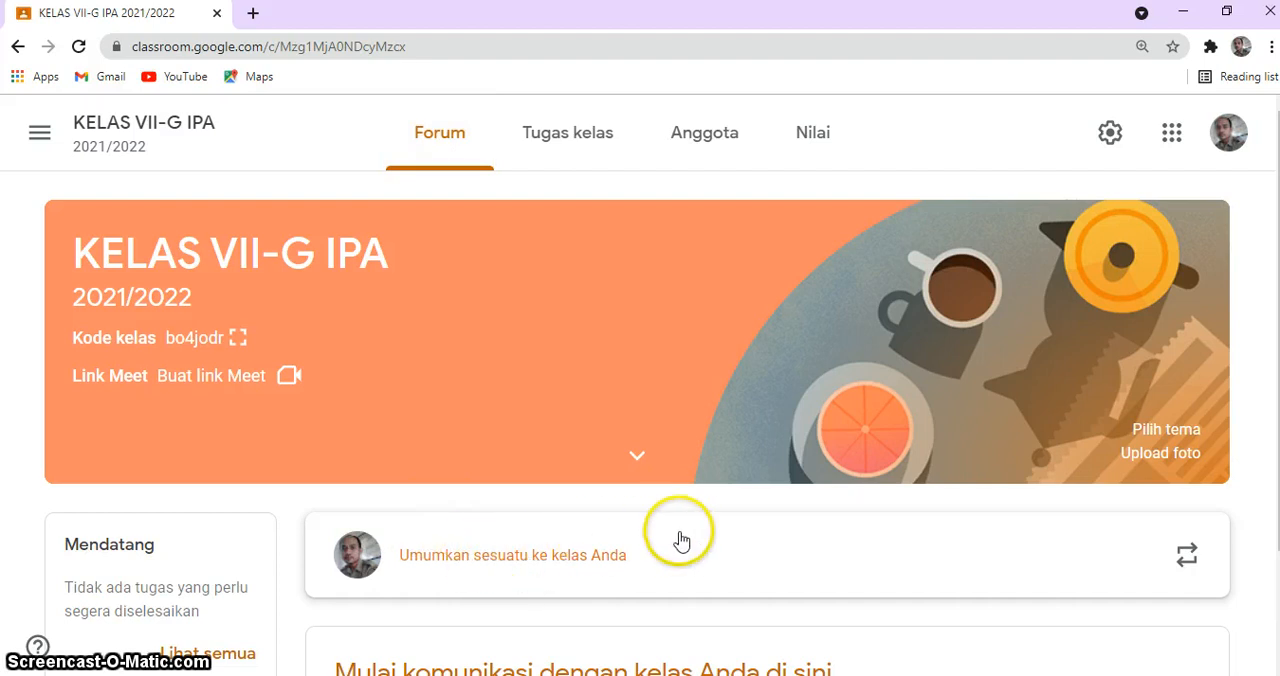
pyautogui.scroll(-2, 653, 546)
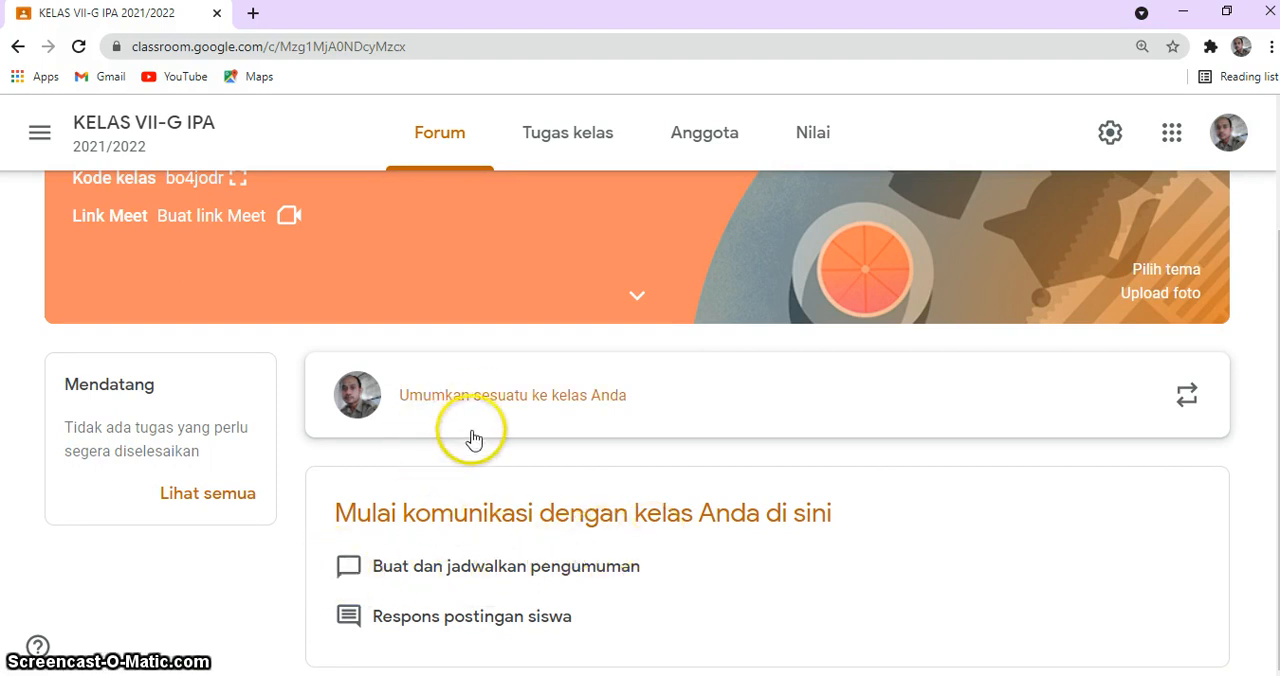
# Step: Add the topic "Bab 3. Klasifikasi Materi dan Perubahannya" to the classwork of KELAS VII-G IPA
pyautogui.click(569, 139)
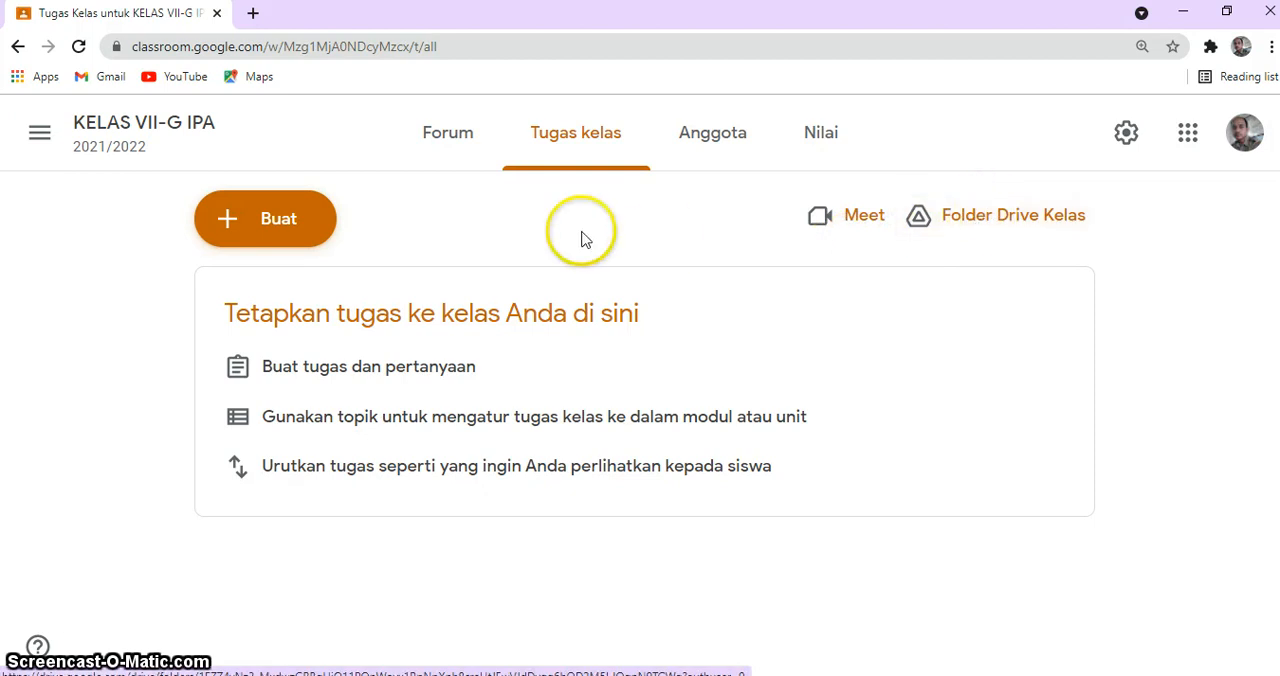
pyautogui.click(245, 227)
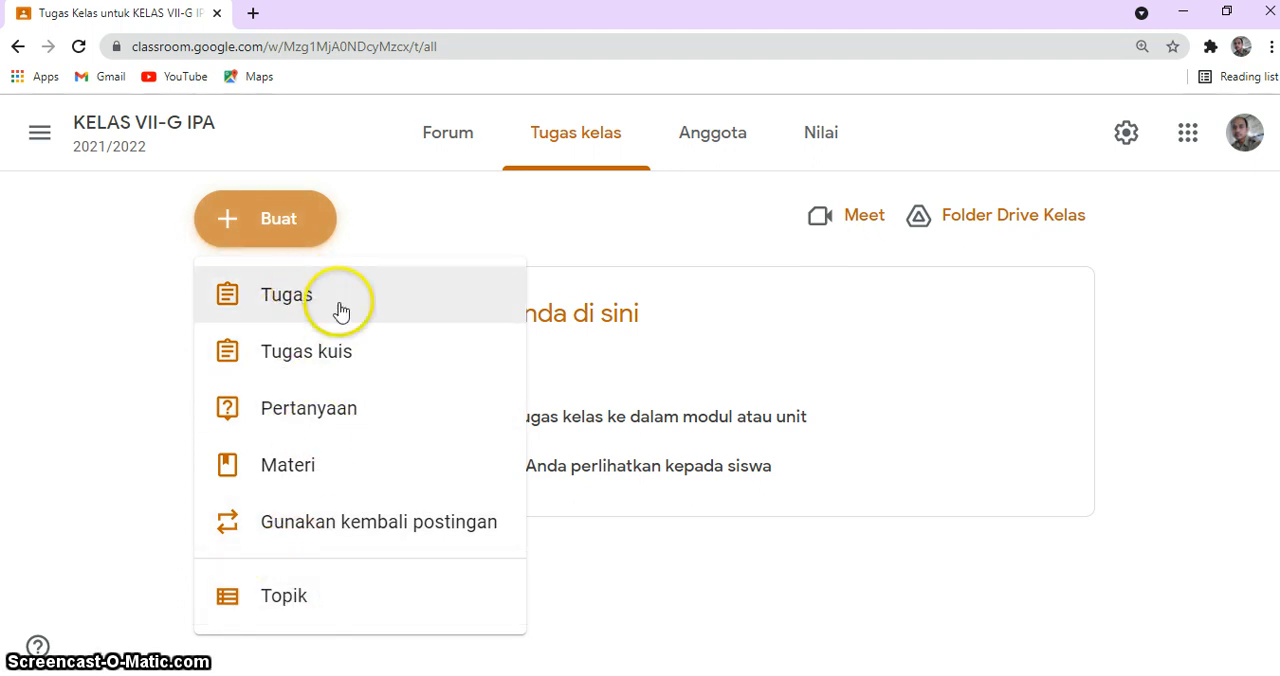
pyautogui.click(287, 605)
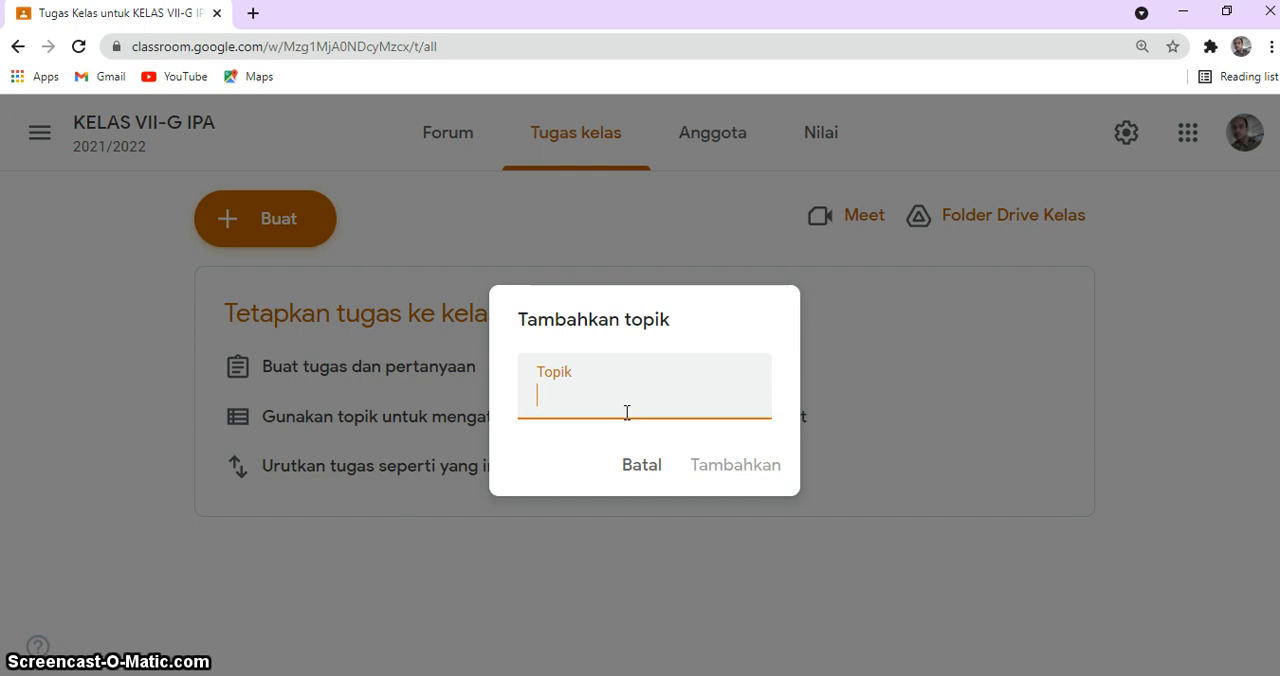
pyautogui.write('Bab. 3')
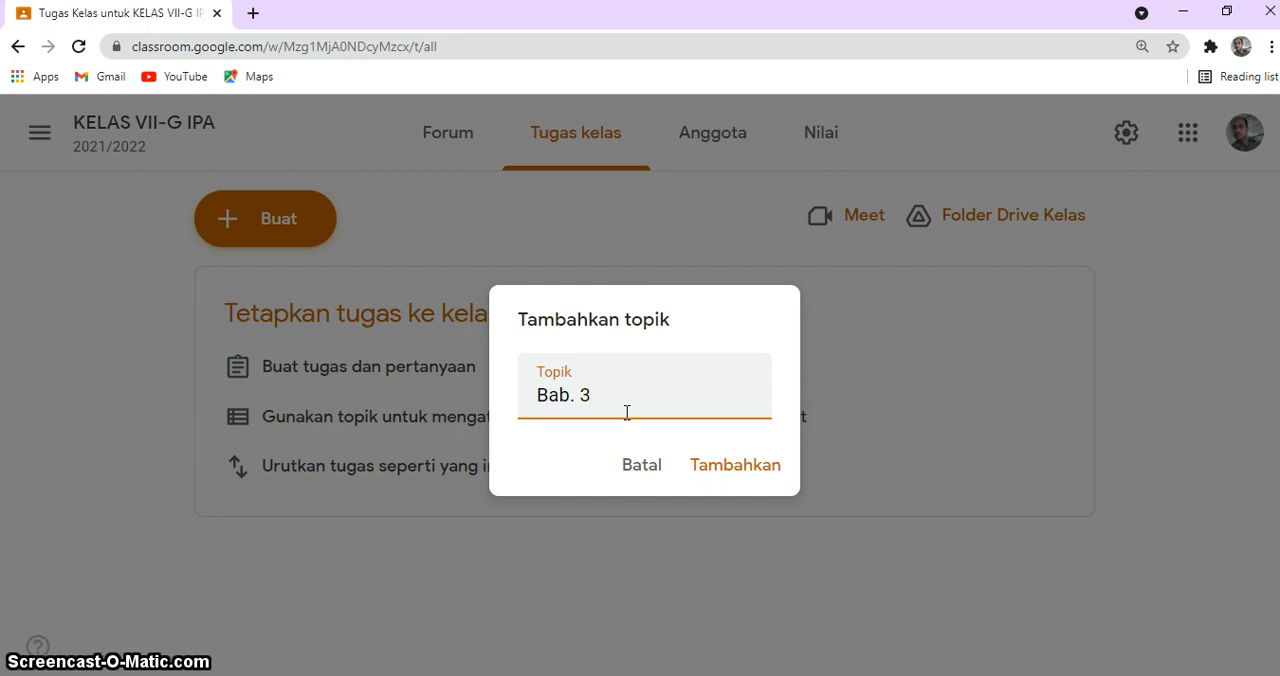
pyautogui.press('BackSpace')
pyautogui.press('BackSpace')
pyautogui.press('BackSpace')
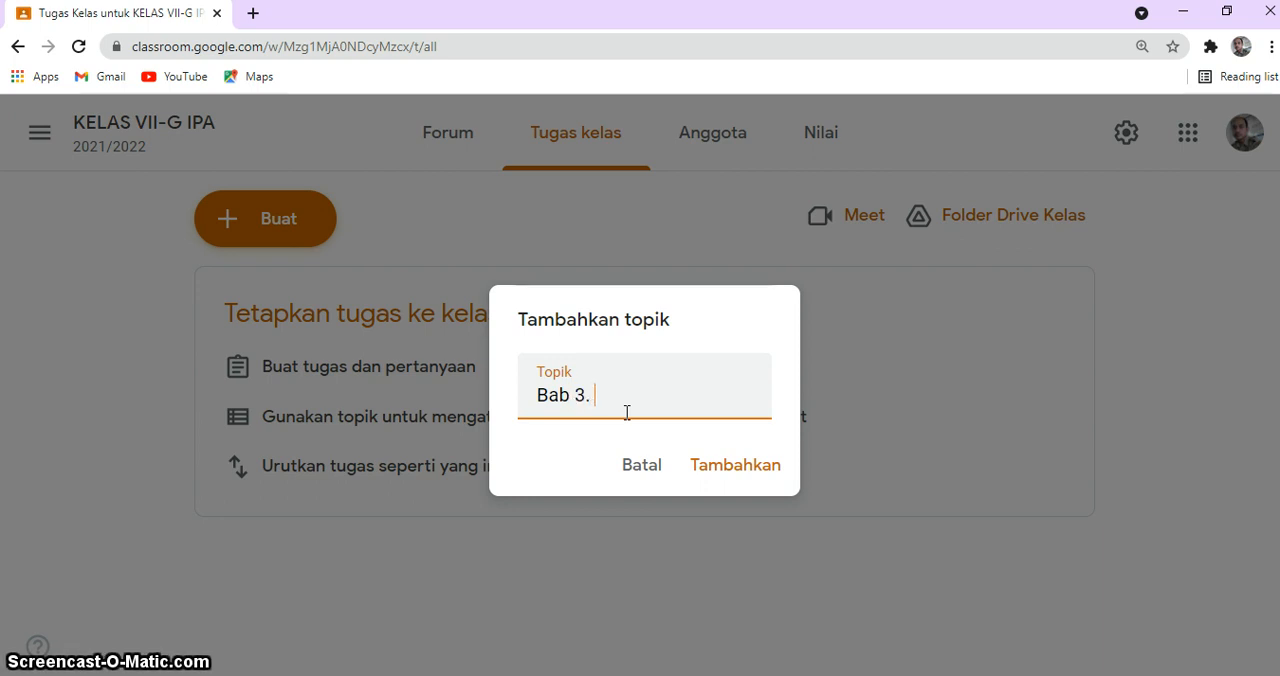
pyautogui.write('lasifikasi Materi')
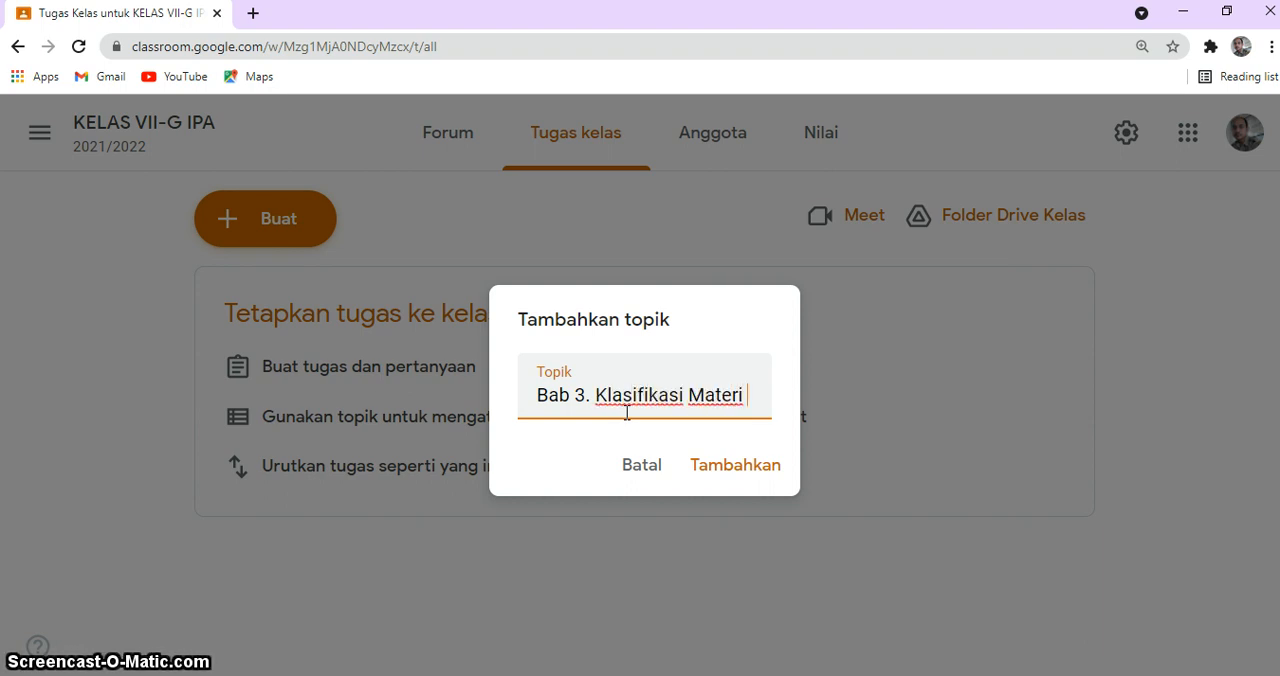
pyautogui.write('dan Peruba')
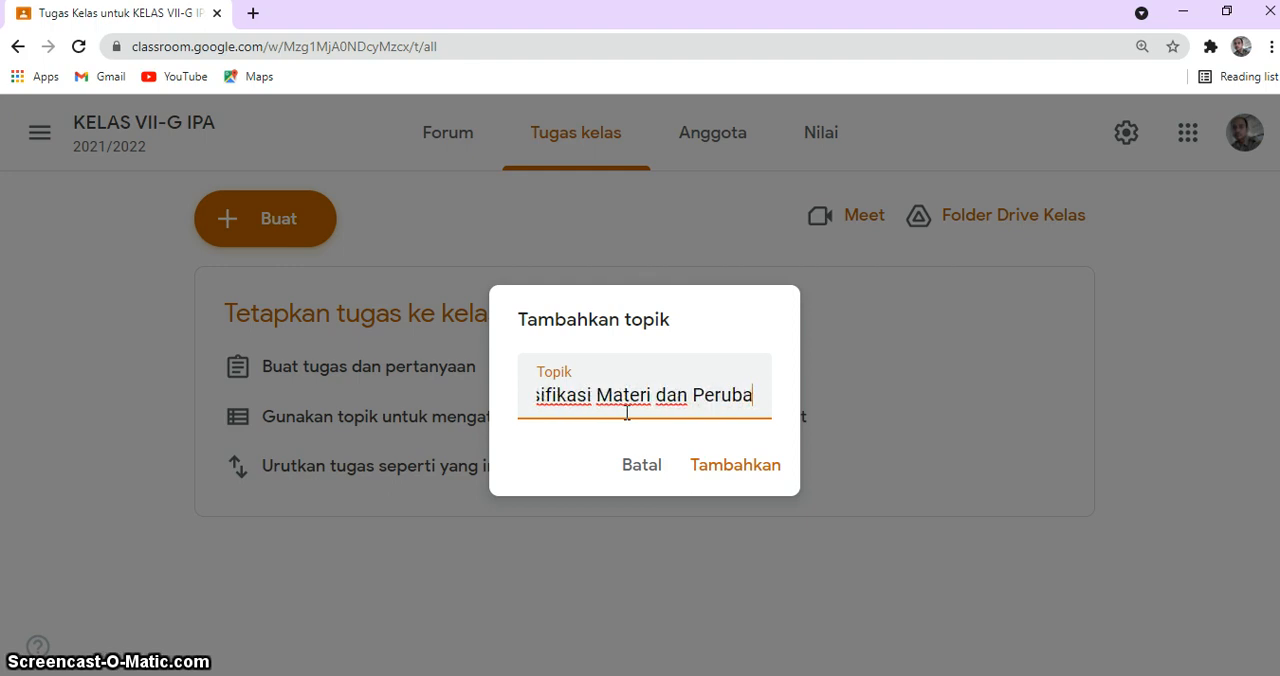
pyautogui.write('nnya')
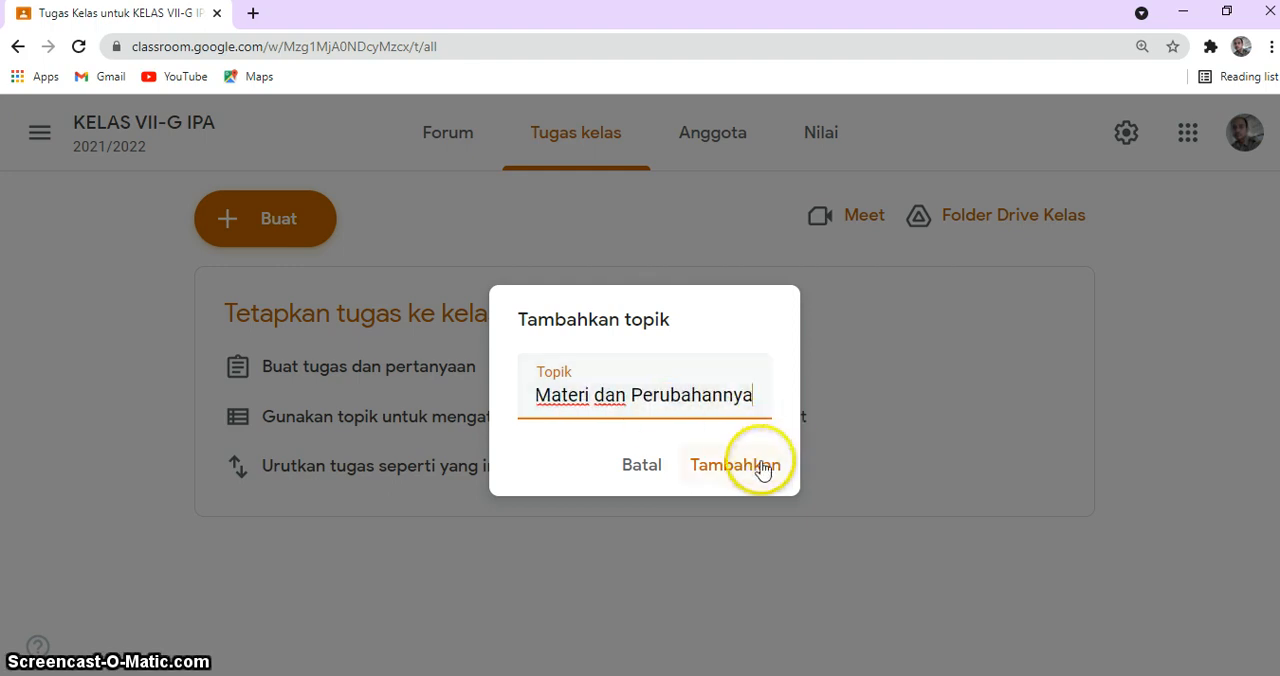
pyautogui.click(762, 468)
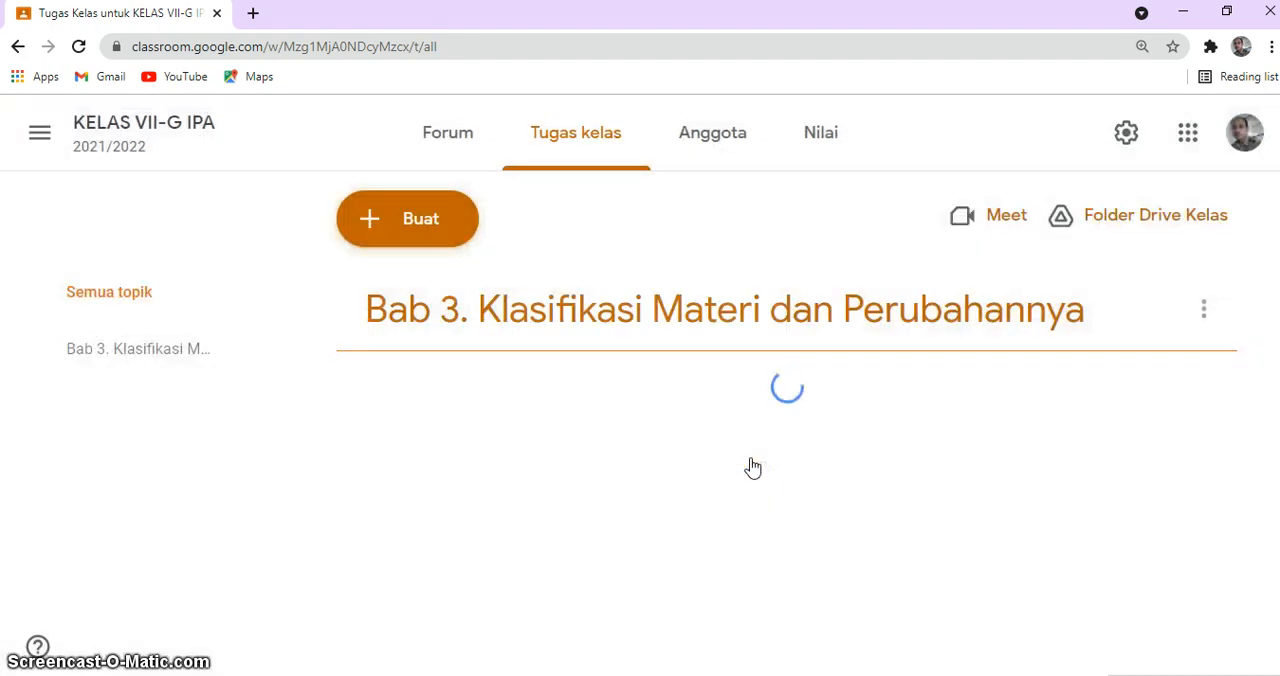
# Step: Add a second classwork topic named "Bab 2. Klasifikasi Makhluk Hidup"
pyautogui.click(410, 222)
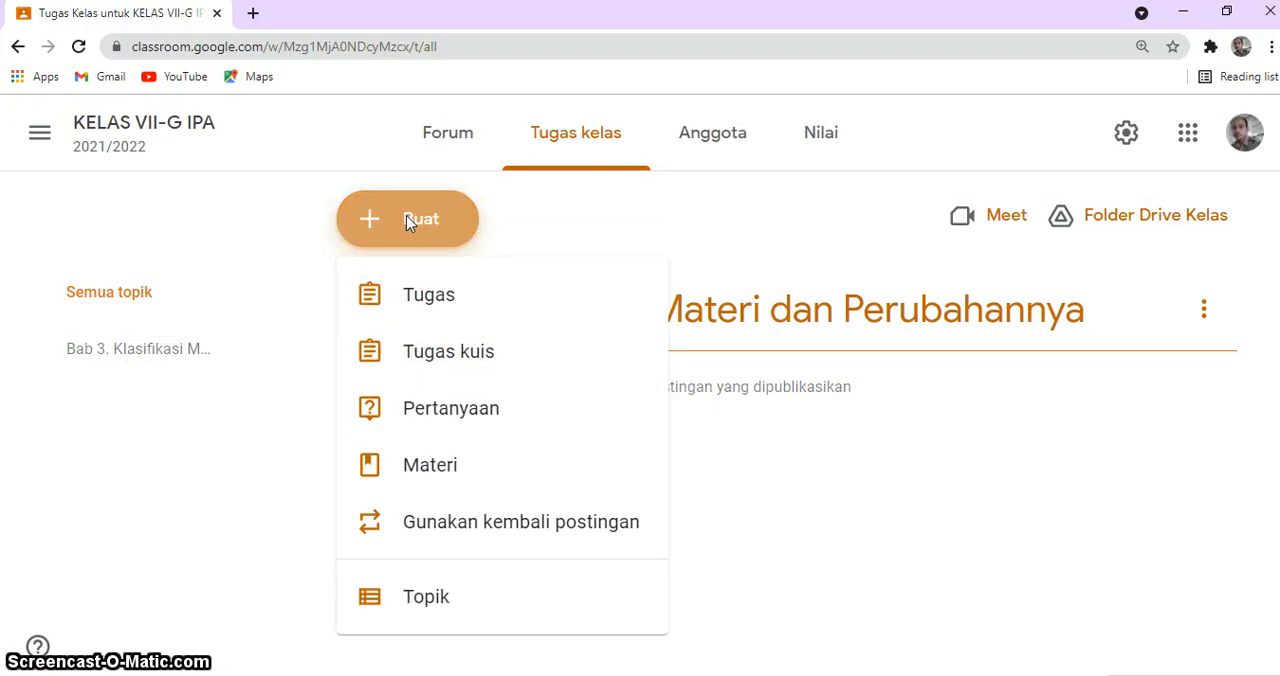
pyautogui.click(420, 600)
pyautogui.click(602, 403)
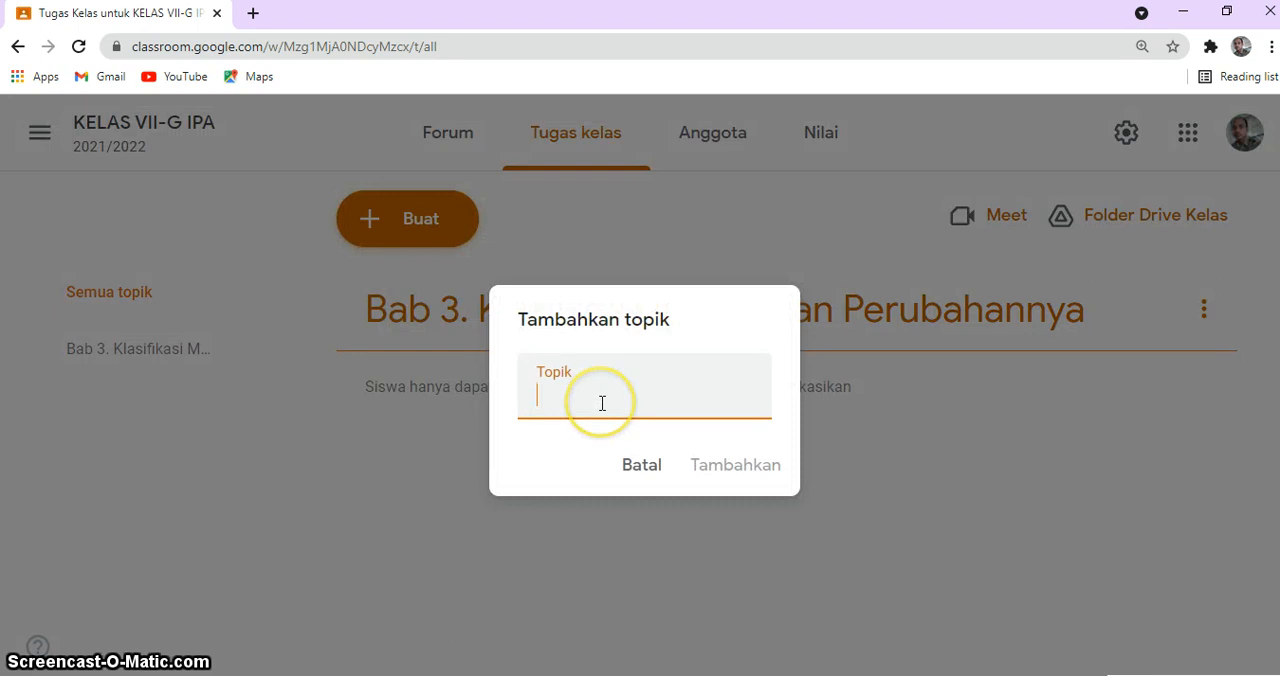
pyautogui.write('Bab')
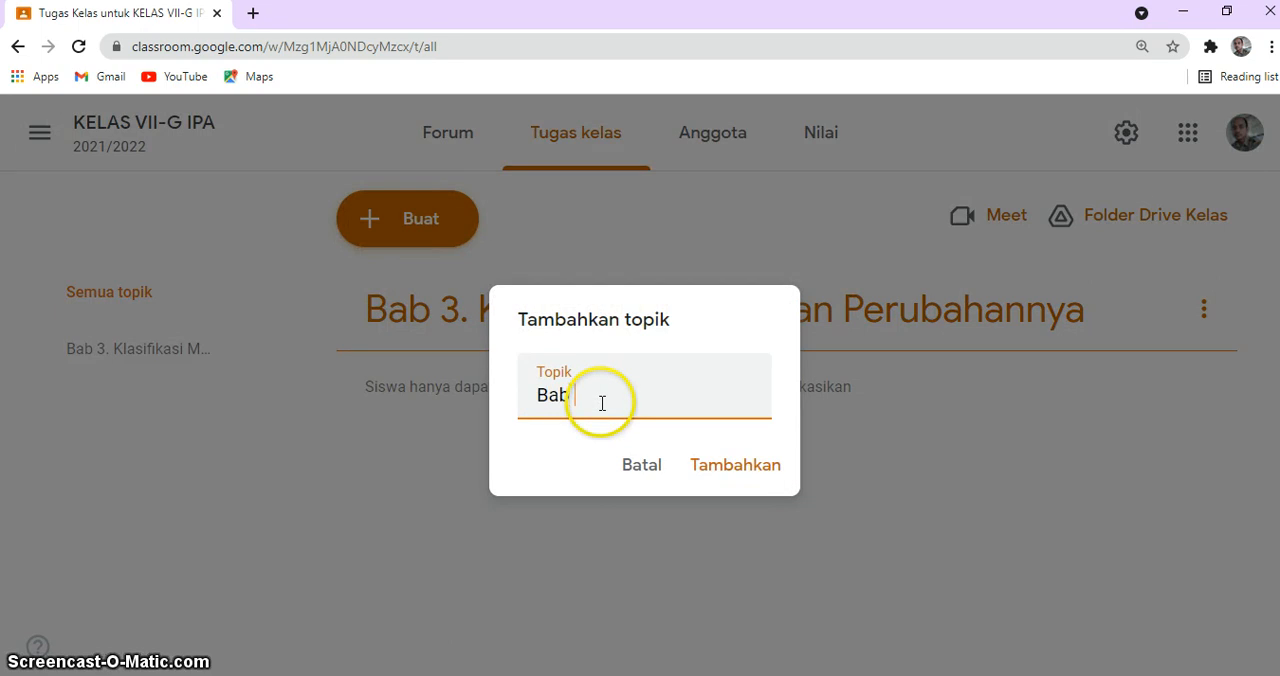
pyautogui.write(' 2. Klasifikasi')
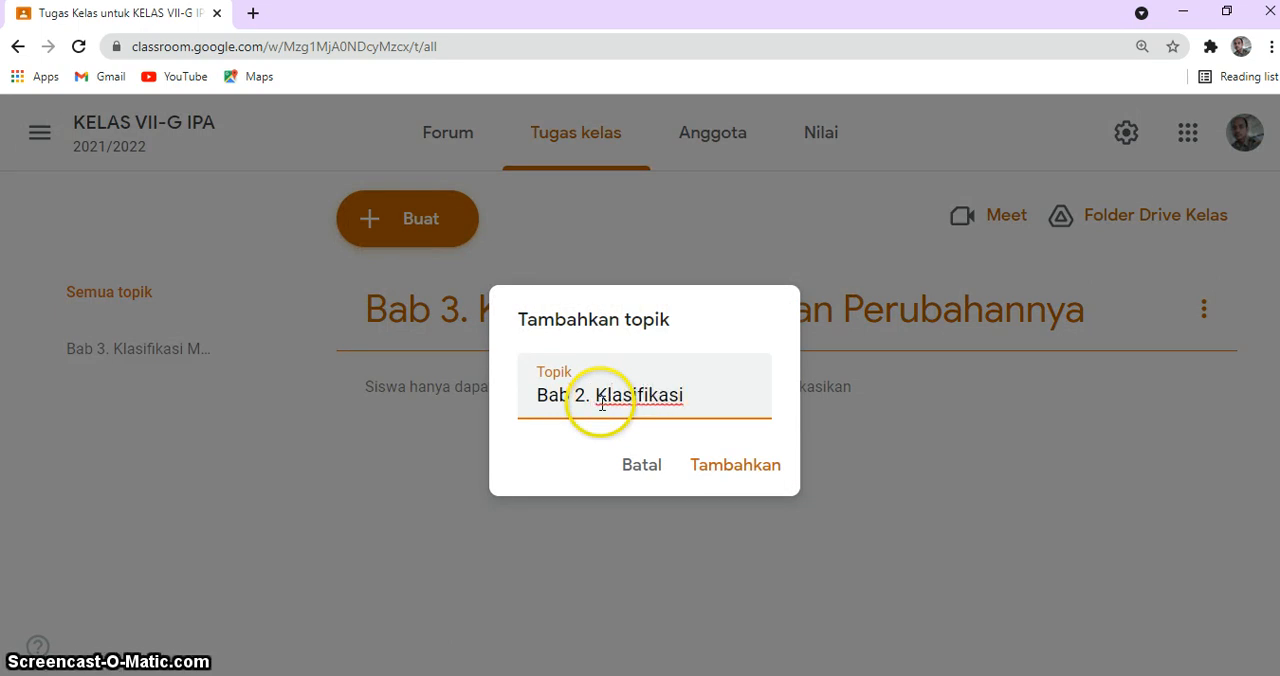
pyautogui.write(' Makhluk Hid')
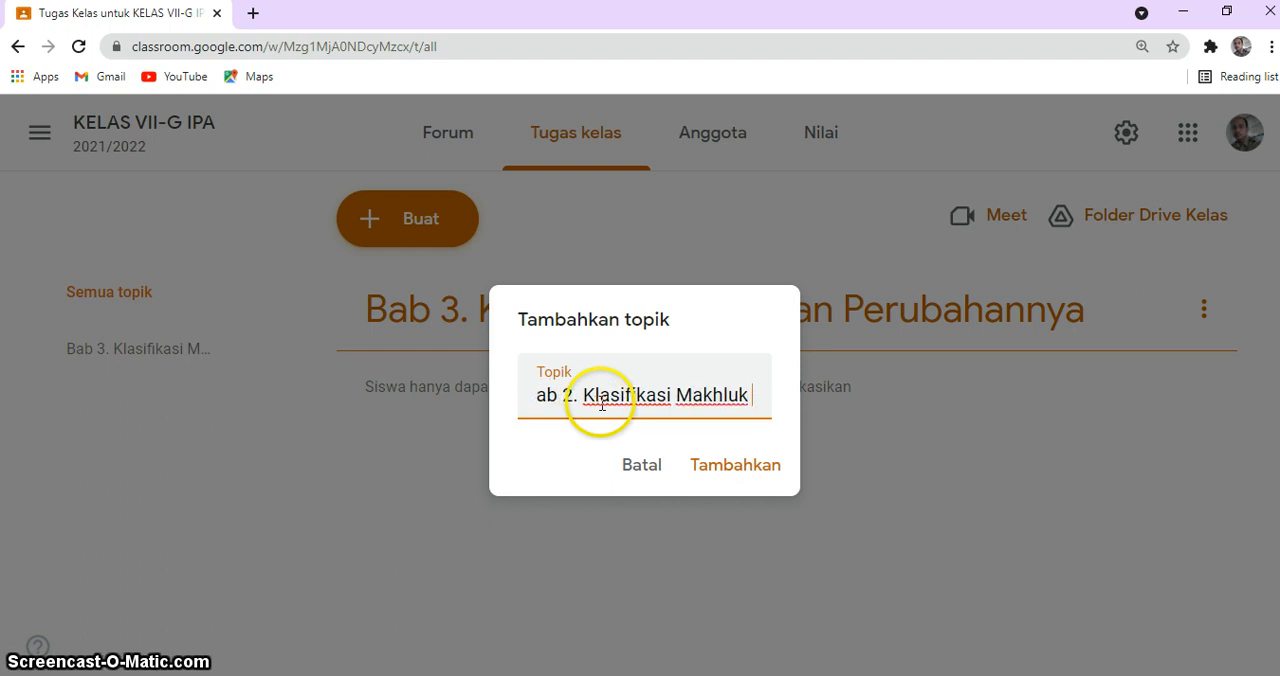
pyautogui.write('p')
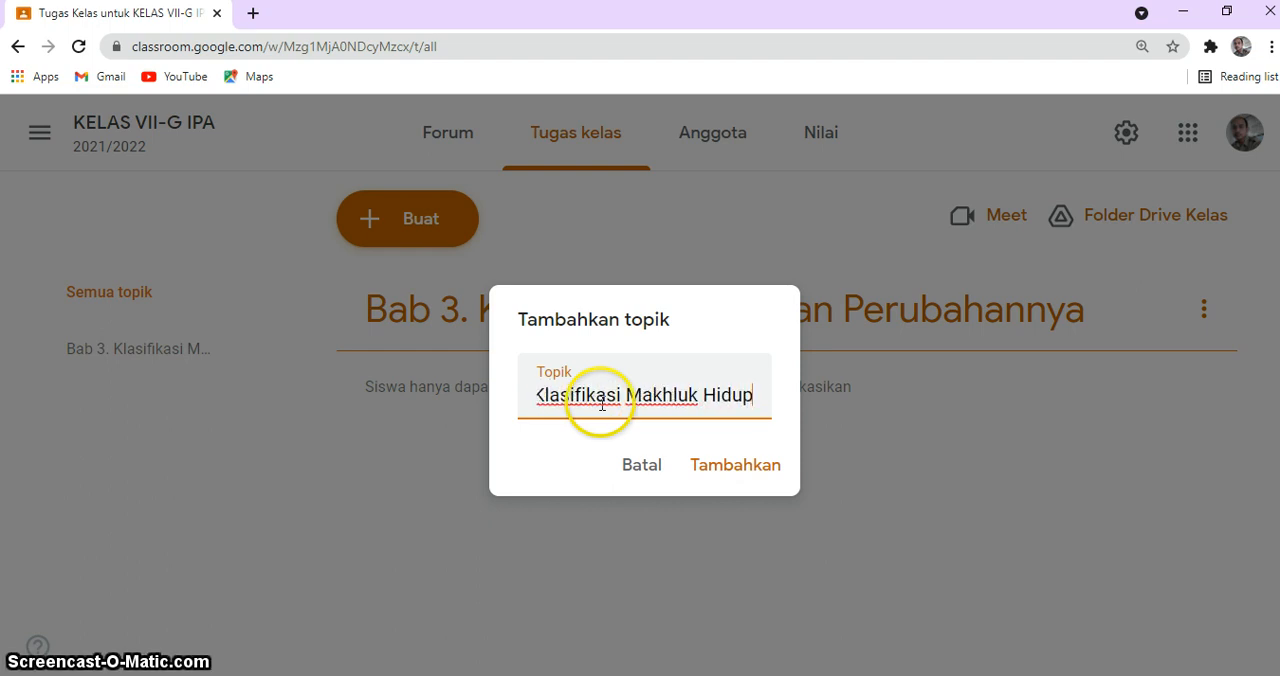
pyautogui.click(733, 475)
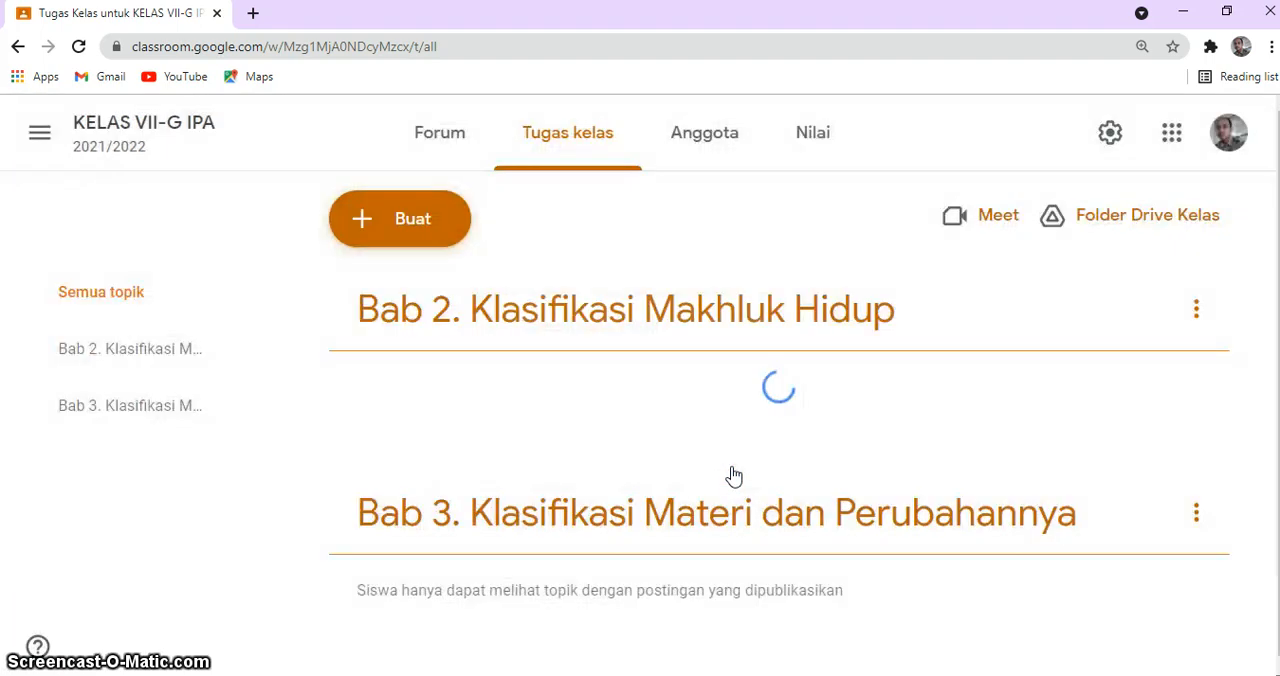
# Step: Add a third classwork topic named "Bab 1. Obyek IPA dan Pengamatannya"
pyautogui.click(410, 220)
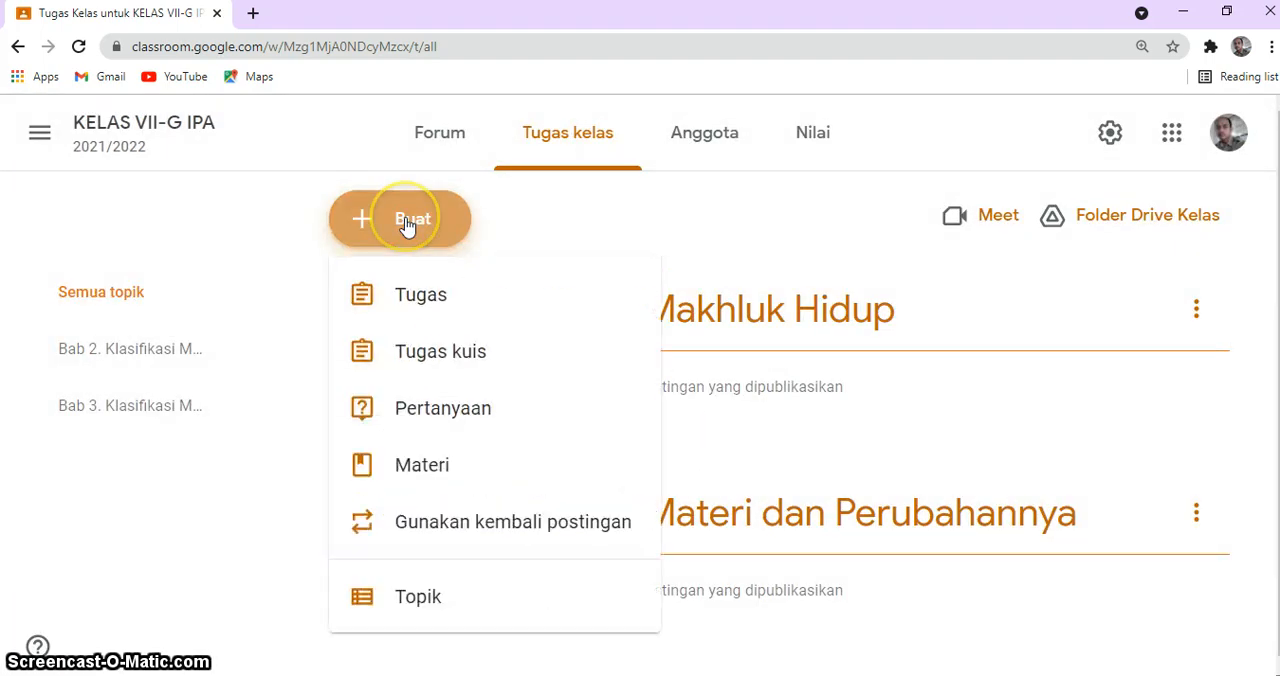
pyautogui.click(417, 603)
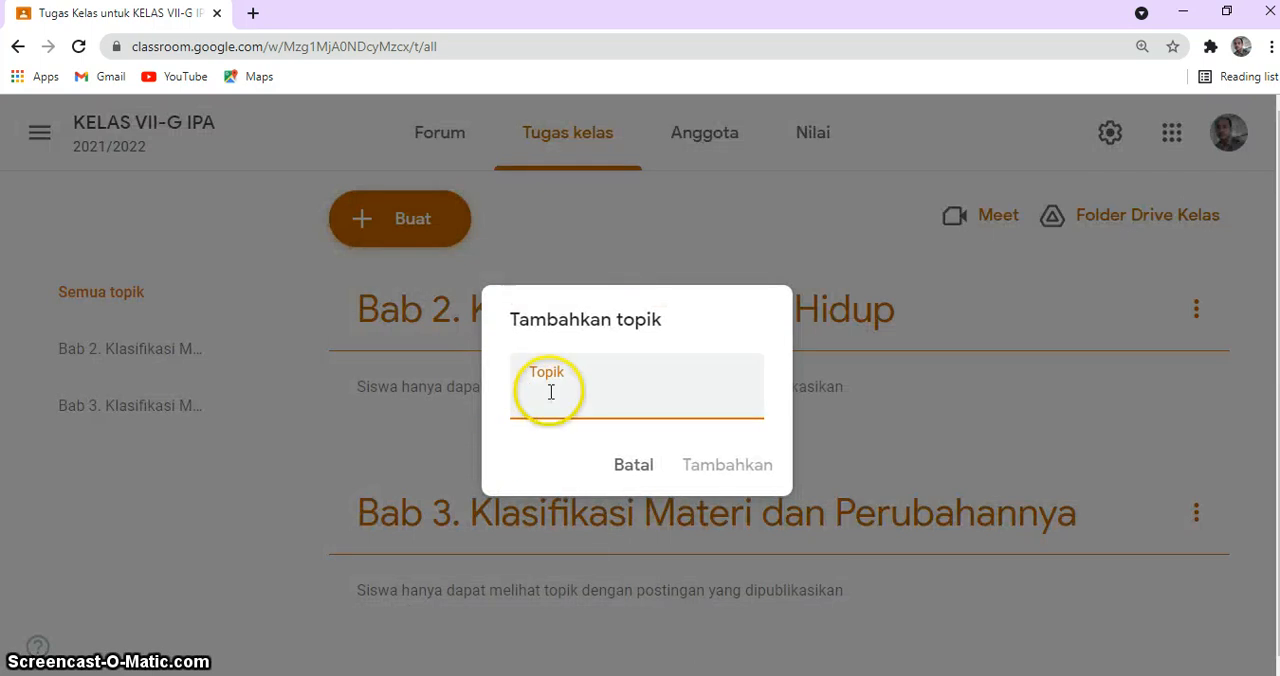
pyautogui.write('Bab')
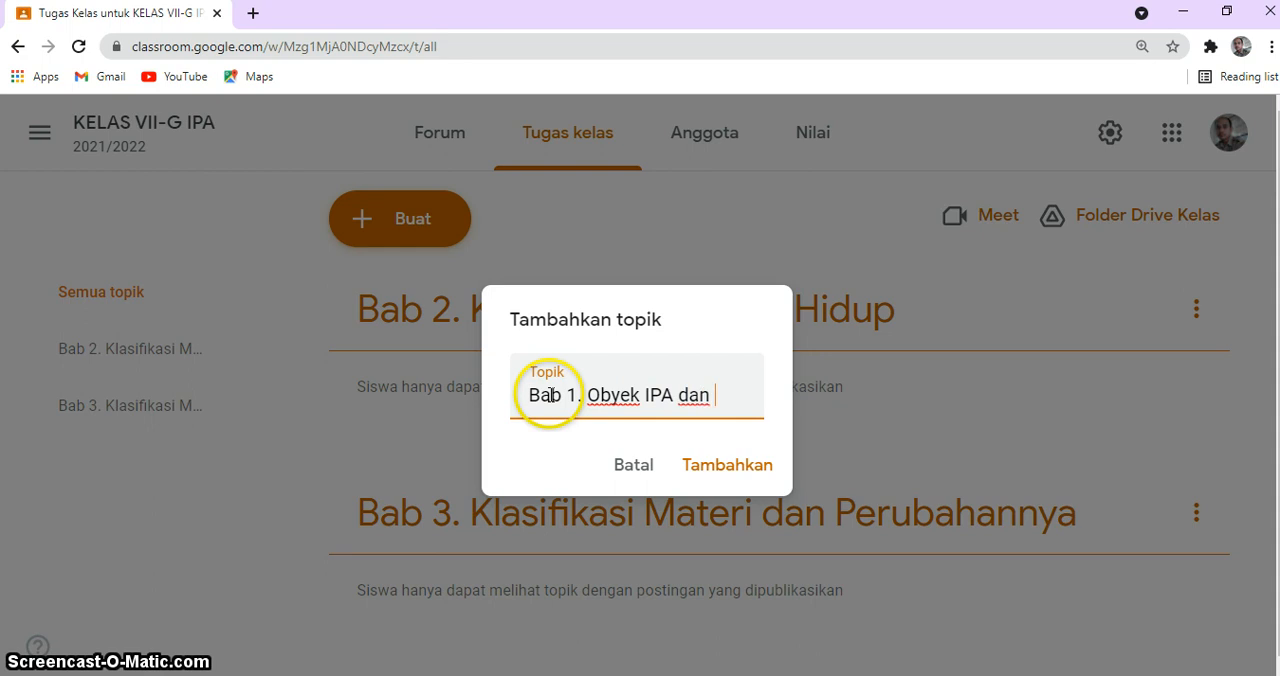
pyautogui.write('1. Obyek IPA dan Pengamatannya')
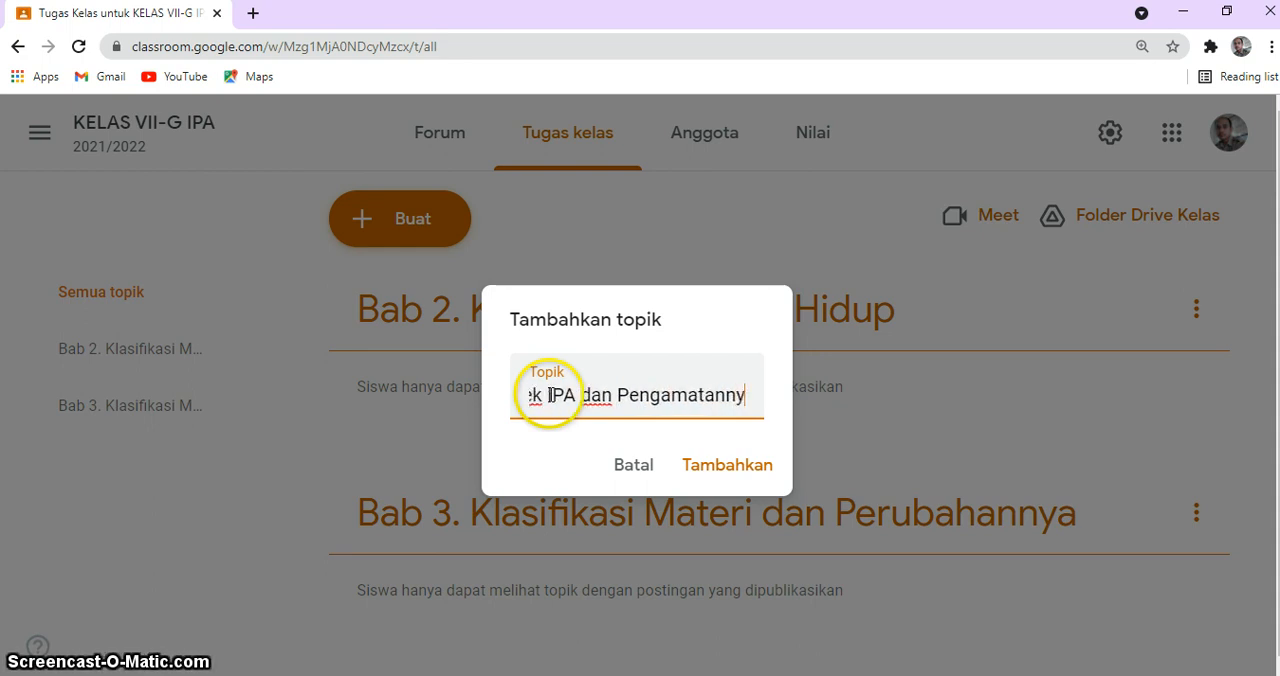
pyautogui.click(735, 472)
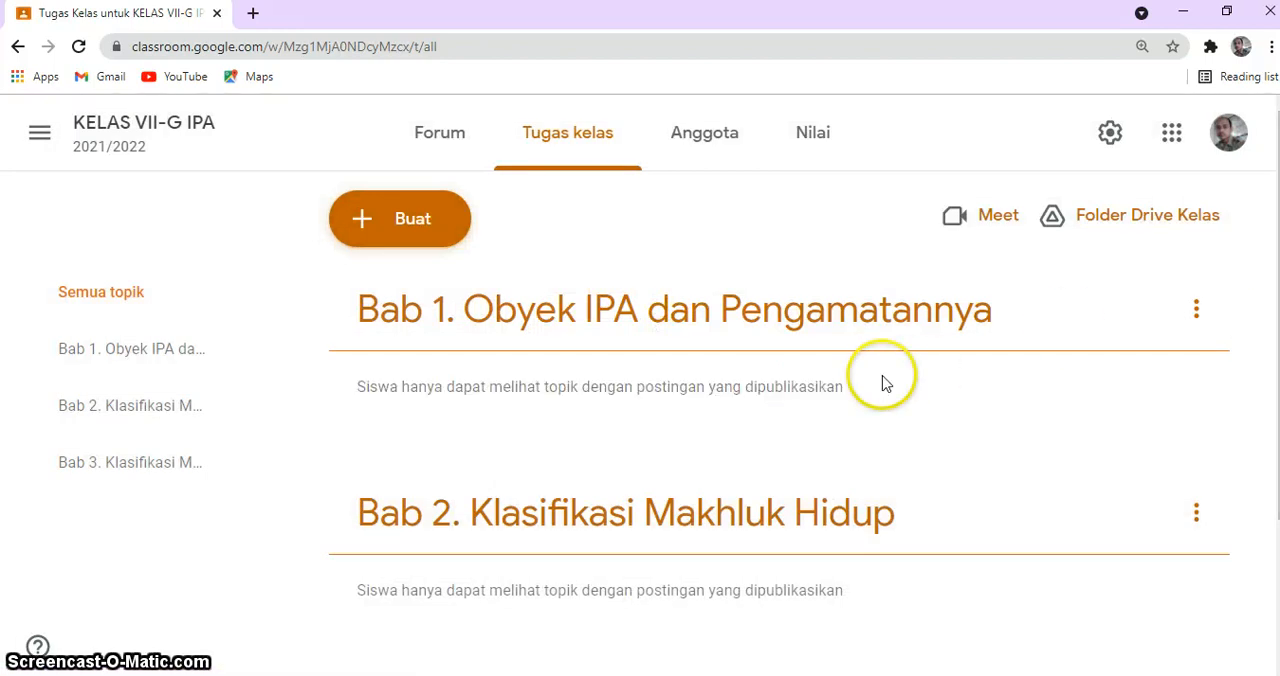
# Step: Look through the classwork page to check the order of the chapter topics
pyautogui.press('Down')
pyautogui.press('Down')
pyautogui.click(883, 377)
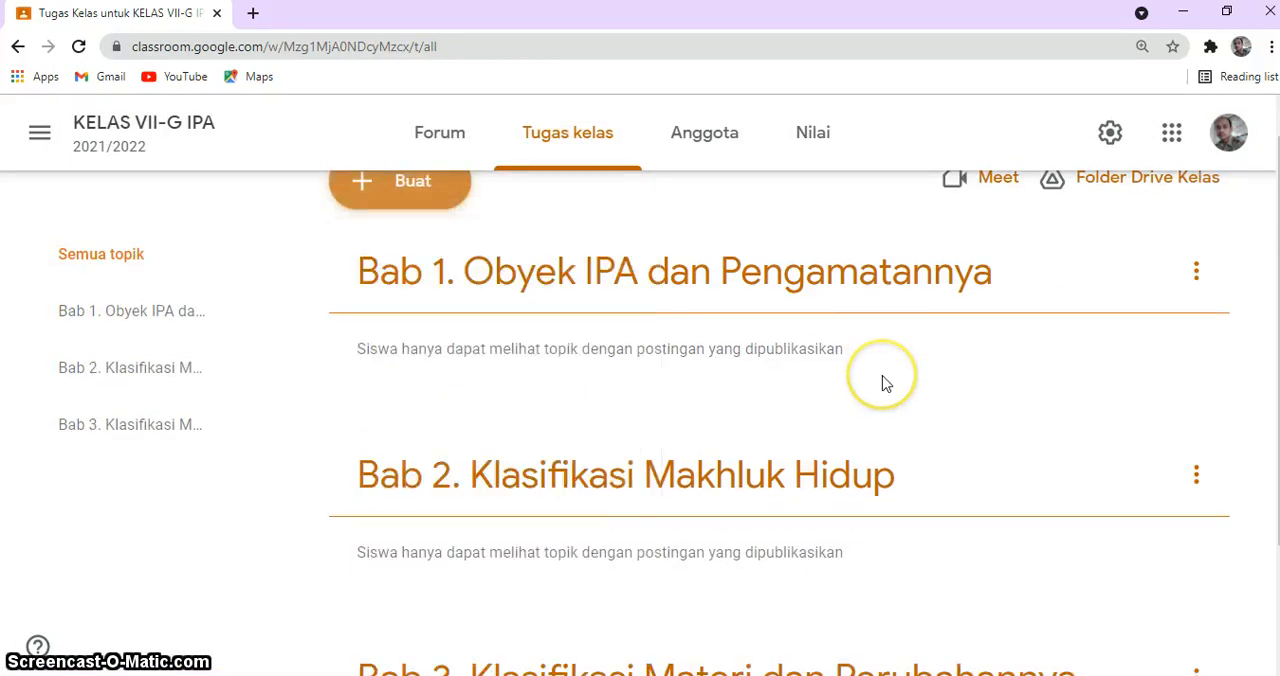
pyautogui.press('Down')
pyautogui.click(883, 377)
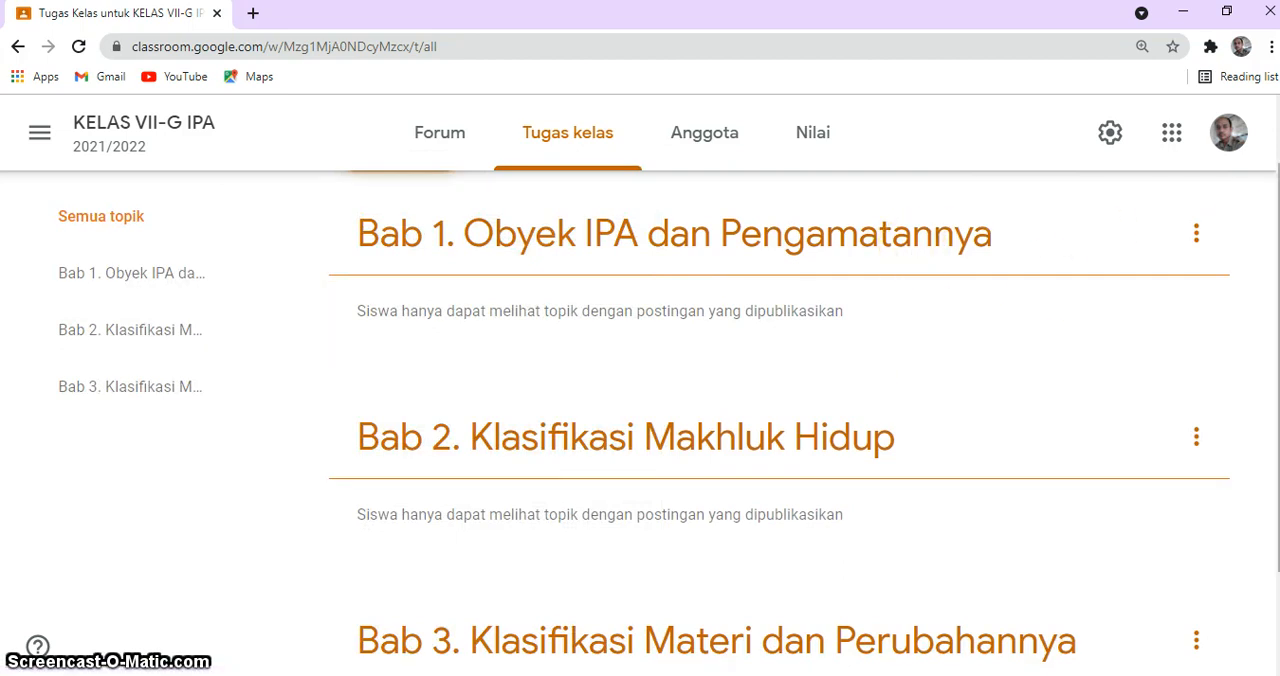
pyautogui.scroll(-1, 640, 400)
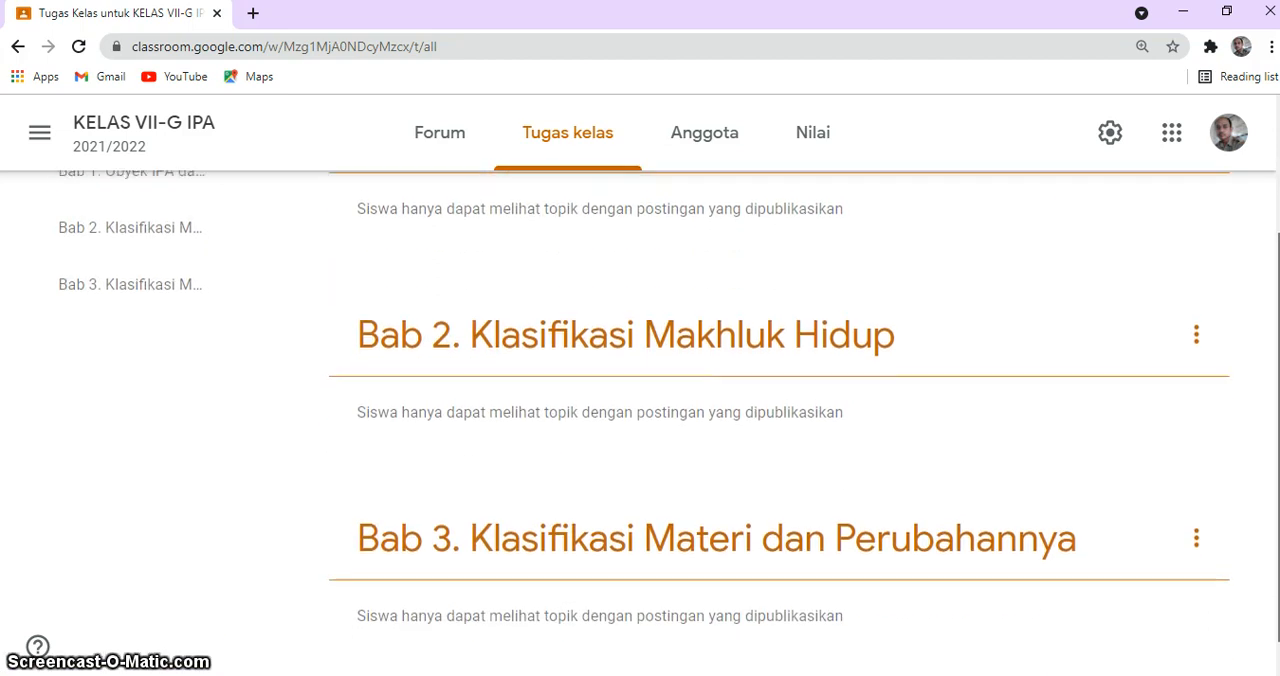
pyautogui.scroll(2, 640, 400)
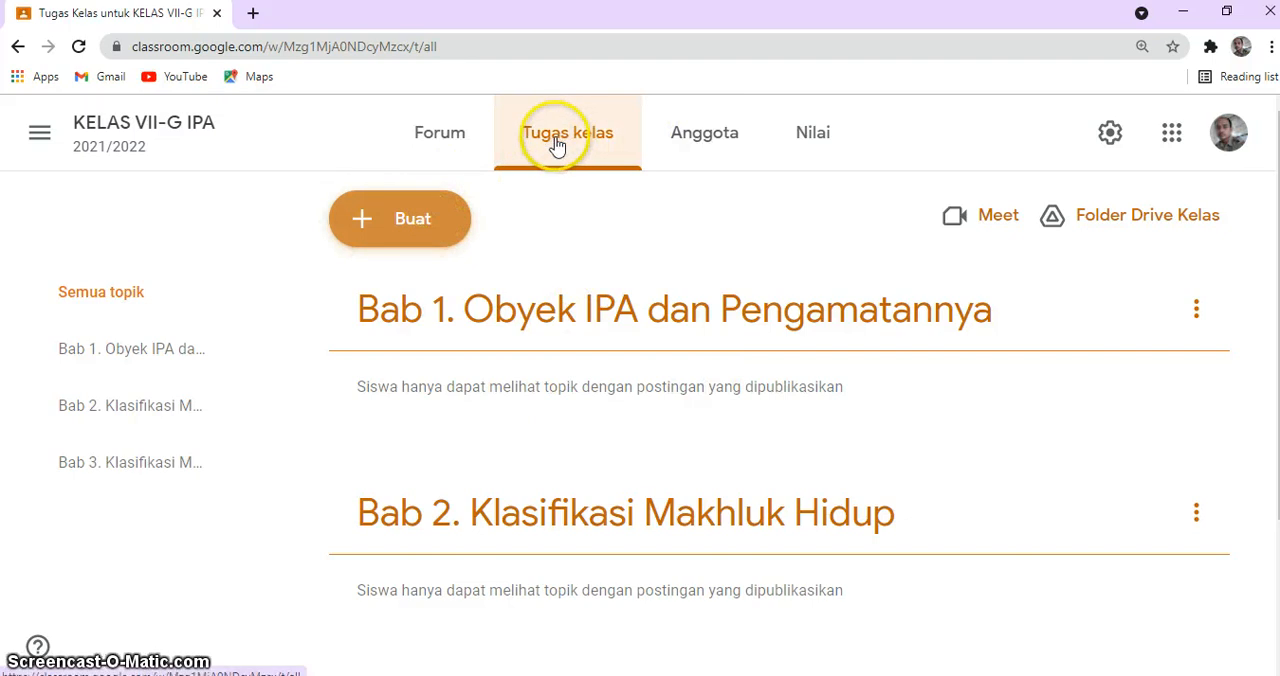
# Step: Create a new classwork material (Materi) with the title "A. Penyelidikan IPA"
pyautogui.click(398, 224)
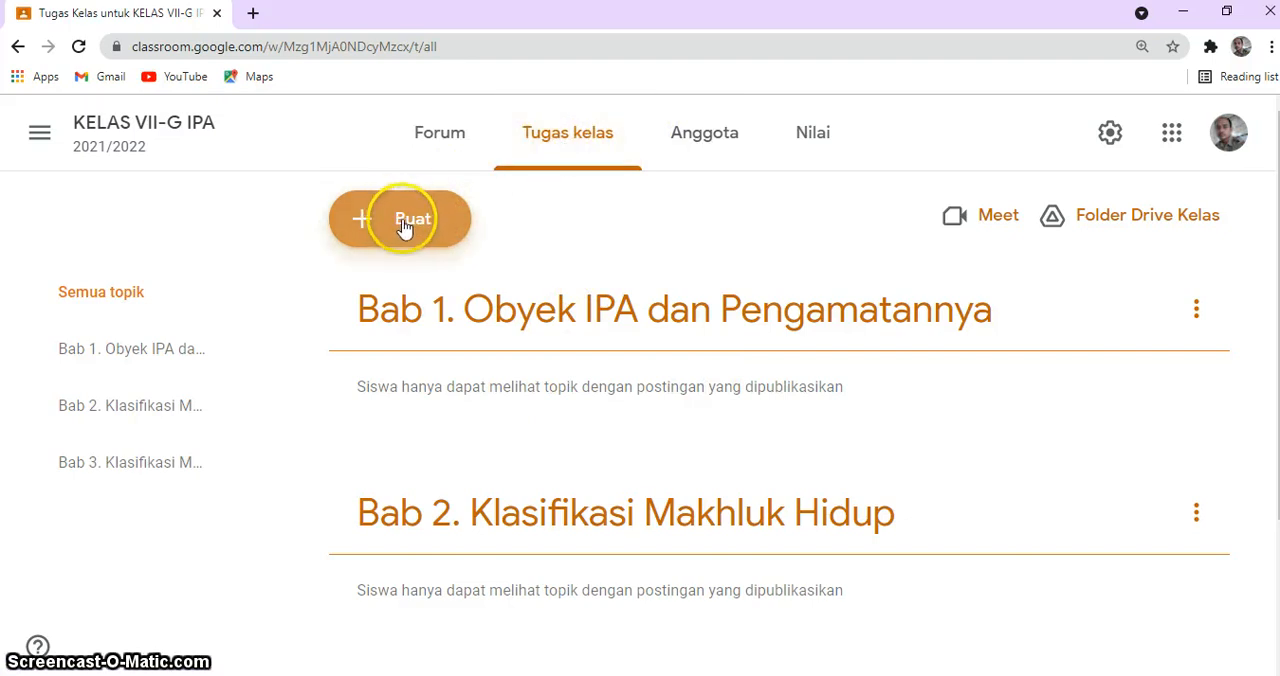
pyautogui.click(403, 229)
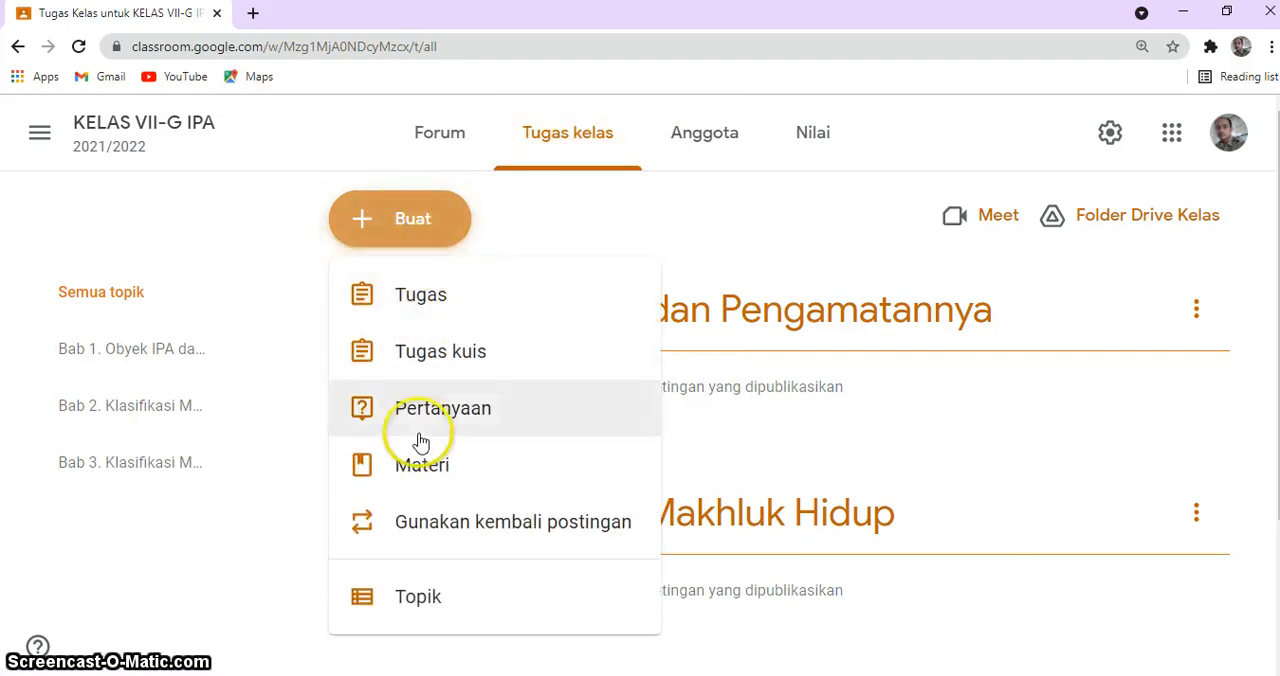
pyautogui.click(418, 472)
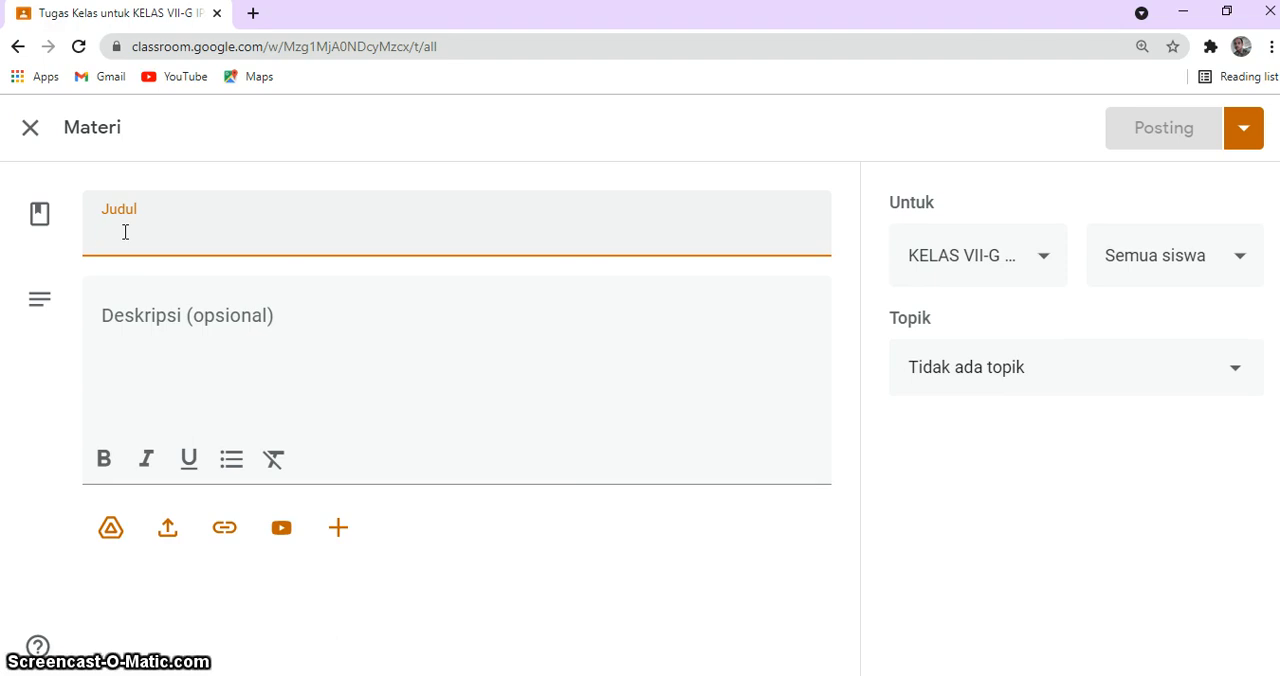
pyautogui.write('A.')
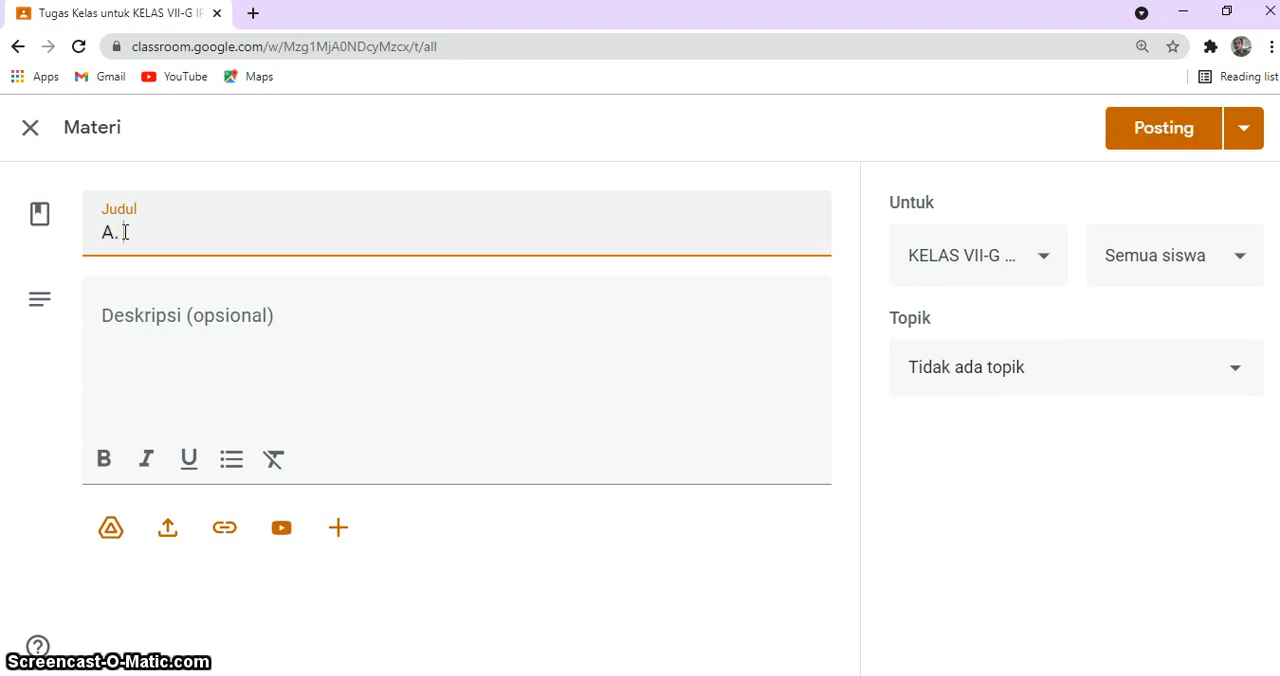
pyautogui.write(' Penye')
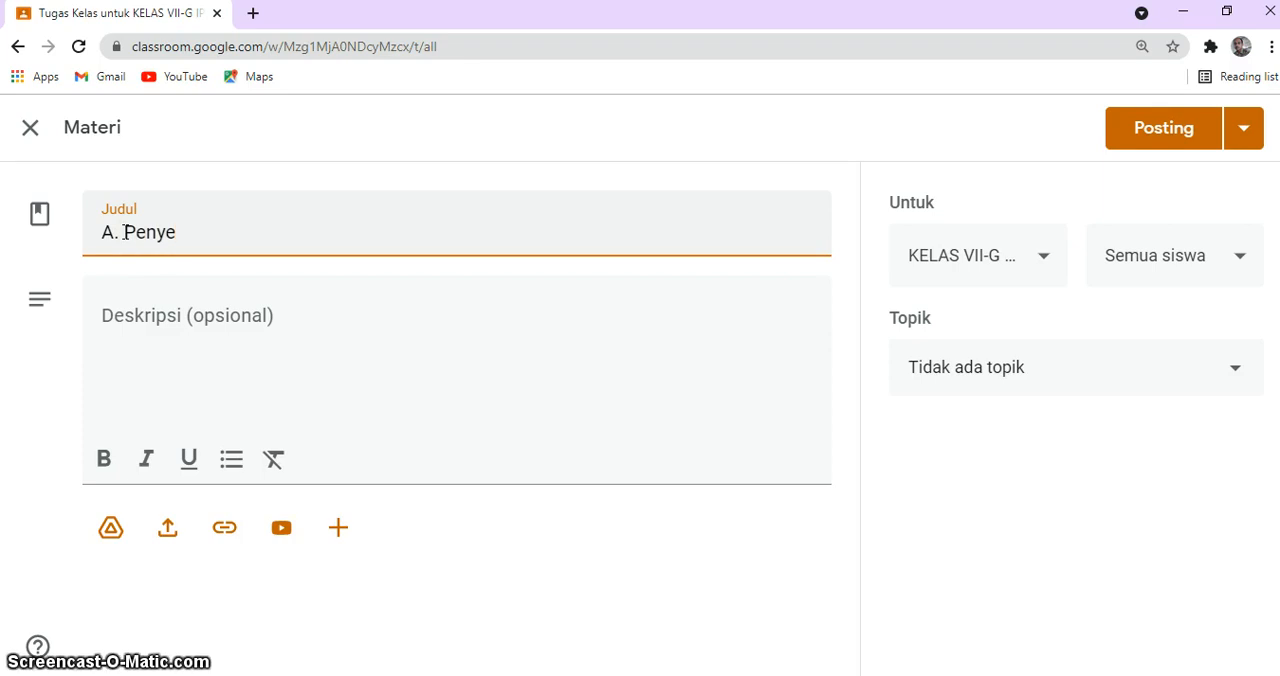
pyautogui.write('lidikan IPA')
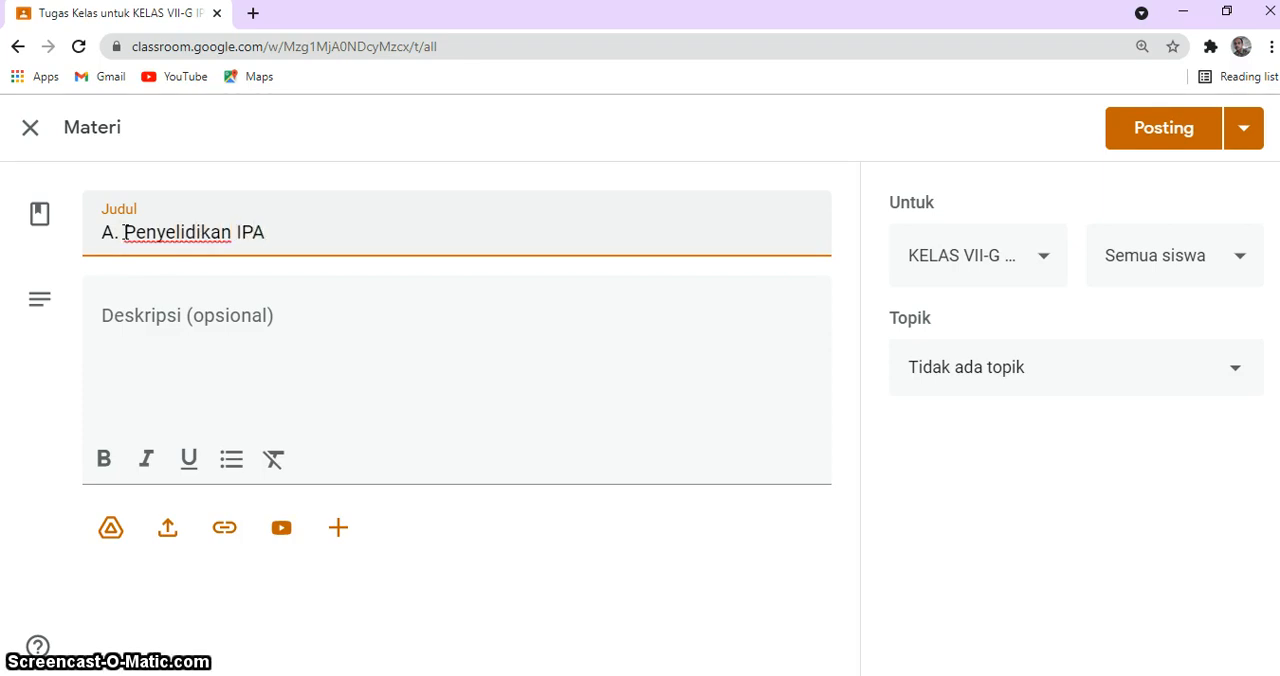
# Step: Enter "Deskripsi../penjelasn..." as the description of the material
pyautogui.click(157, 333)
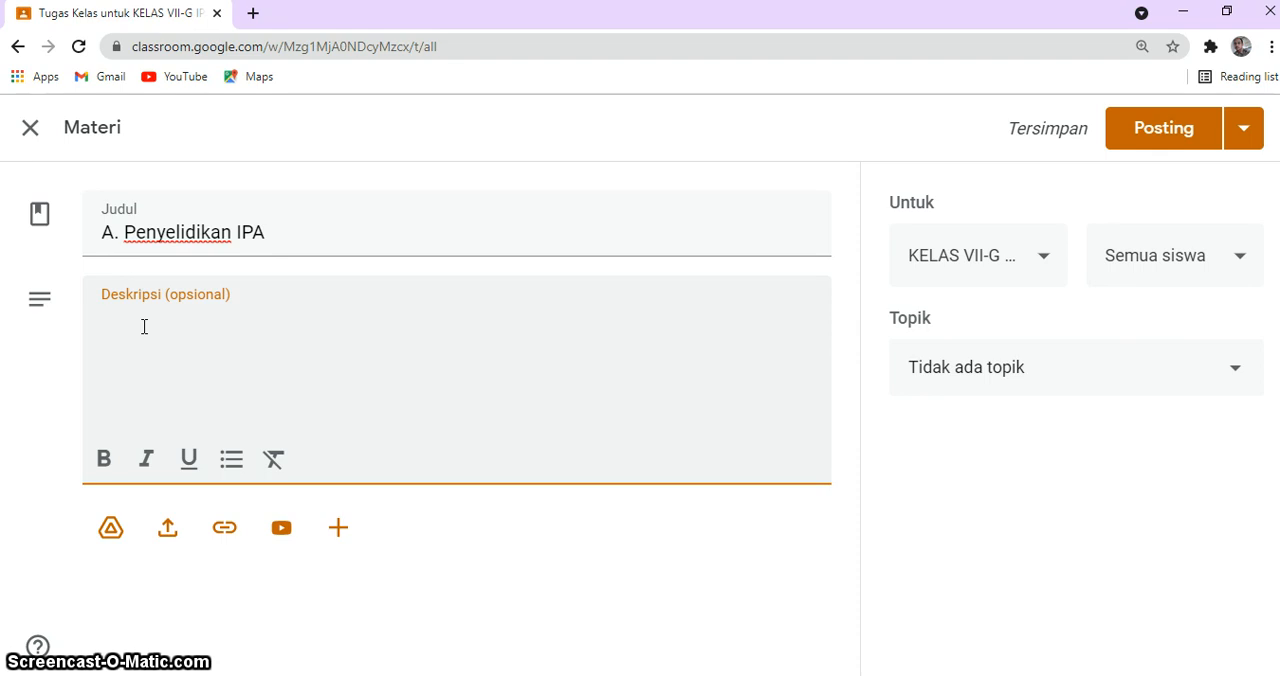
pyautogui.click(123, 324)
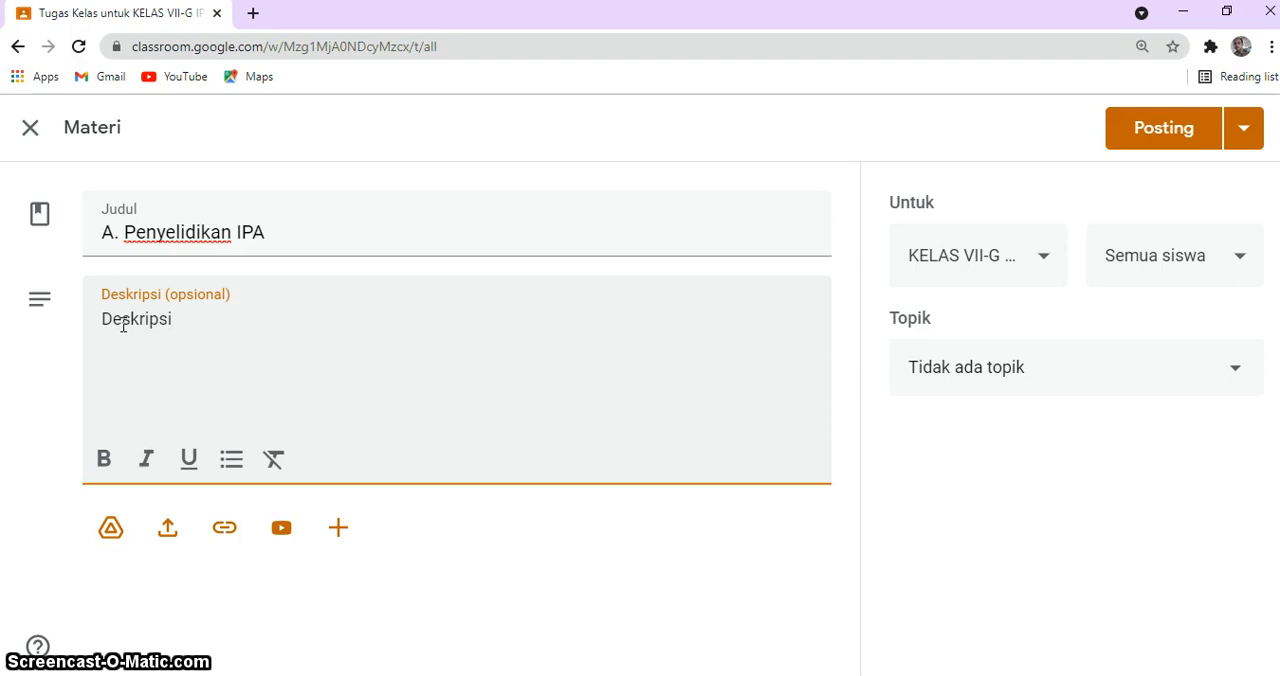
pyautogui.write('penjelasn...')
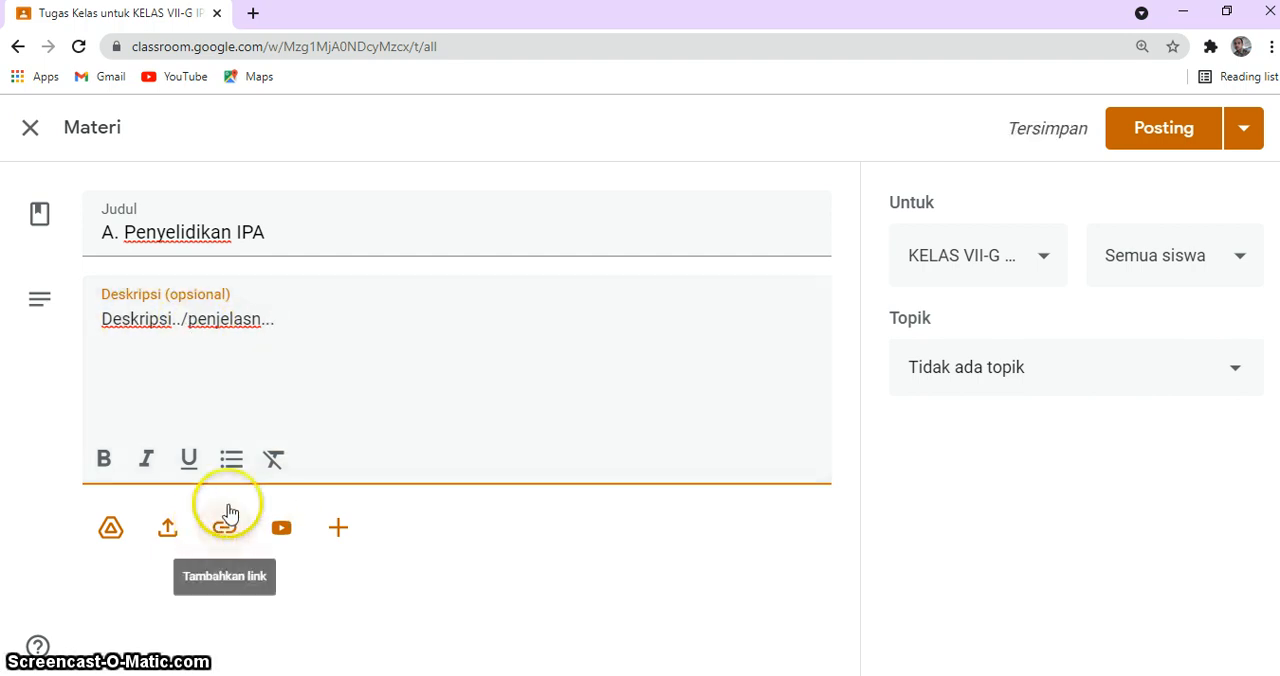
# Step: Search YouTube from the material's video insertion for "penyelidikan ipa" together with the video creator's name
pyautogui.click(284, 530)
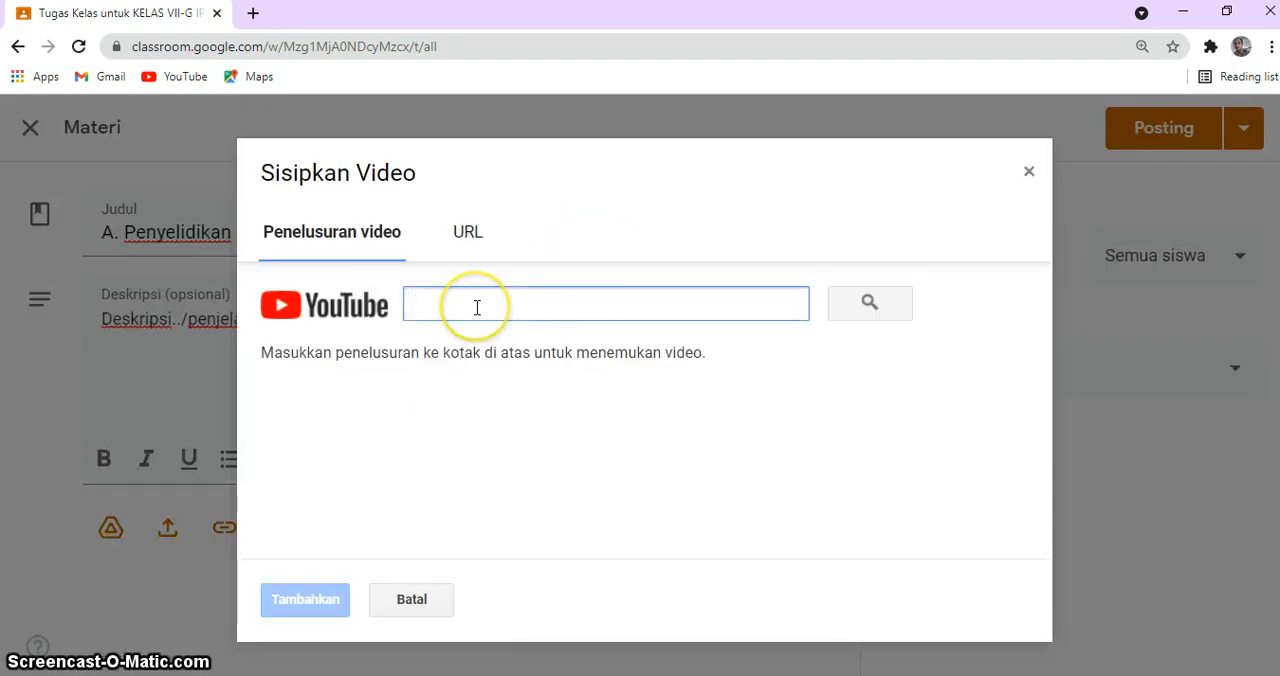
pyautogui.write('hari cahy')
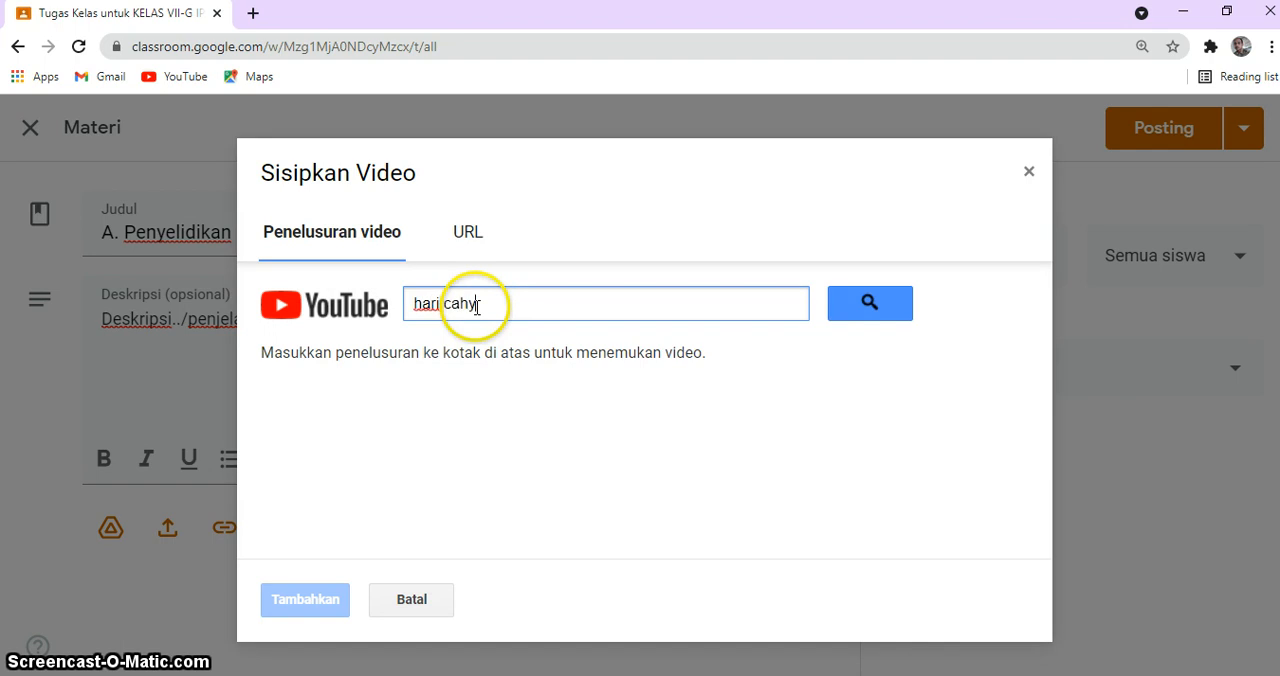
pyautogui.press('BackSpace')
pyautogui.press('BackSpace')
pyautogui.press('BackSpace')
pyautogui.press('BackSpace')
pyautogui.press('BackSpace')
pyautogui.press('BackSpace')
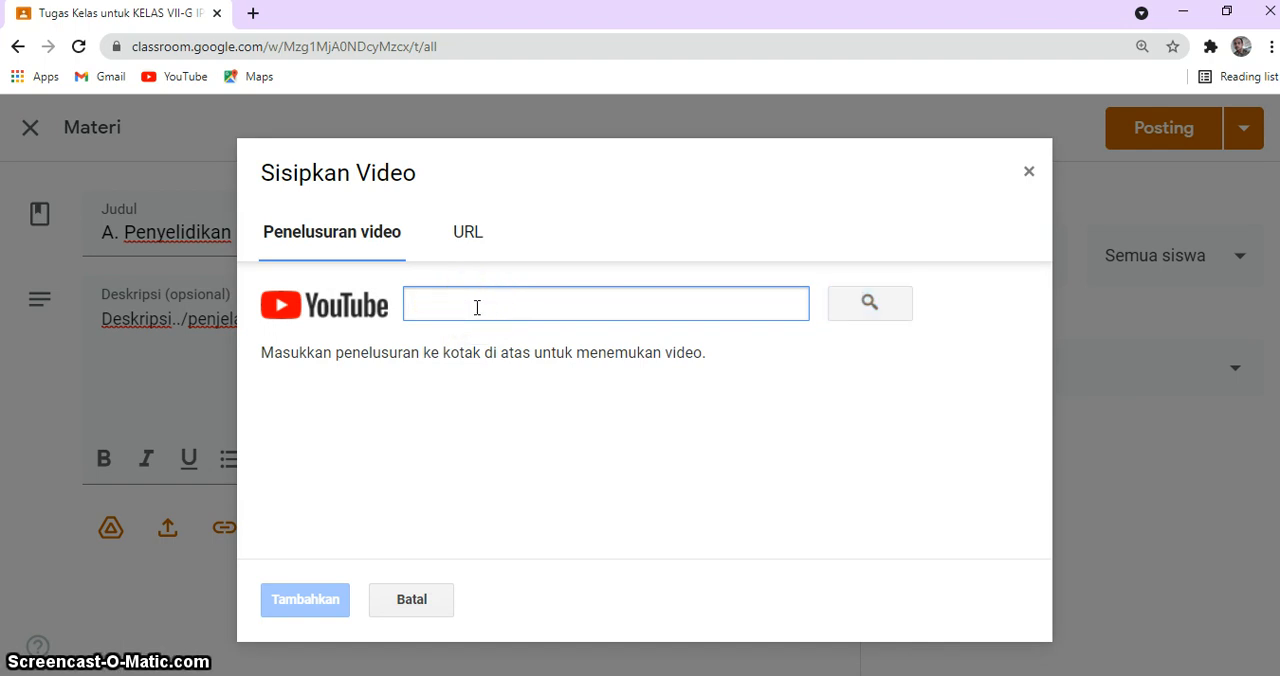
pyautogui.write('pe')
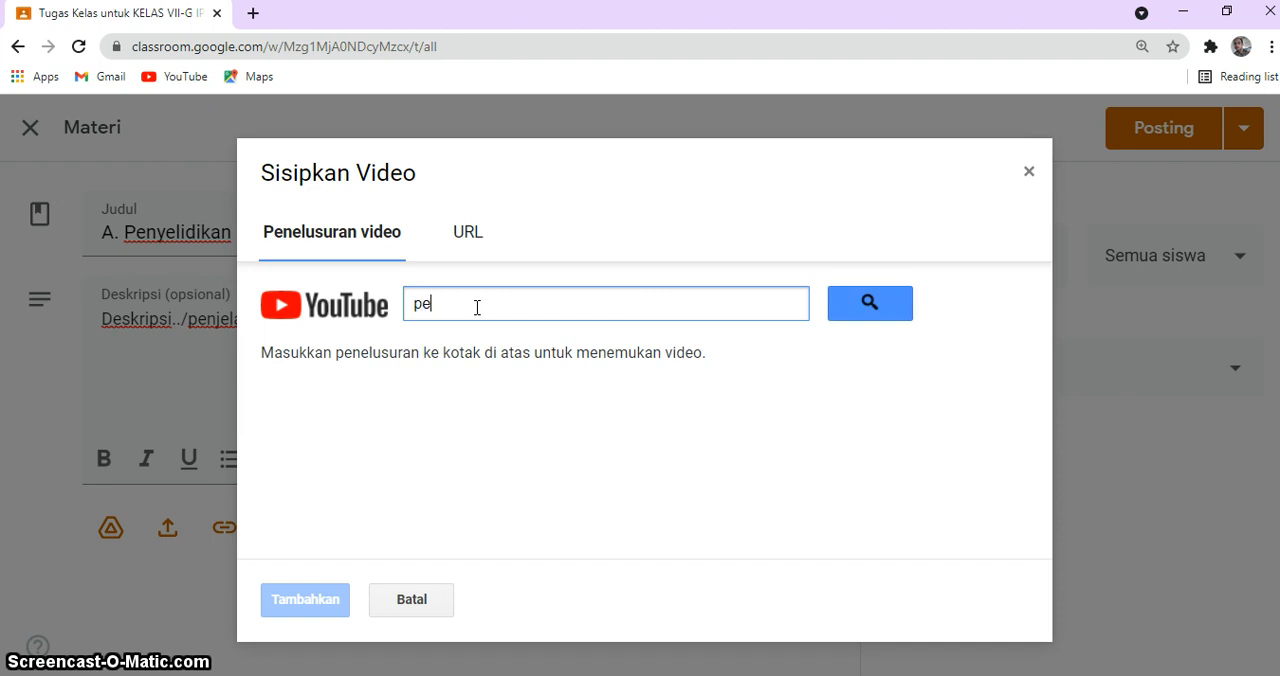
pyautogui.write('nyelidikan')
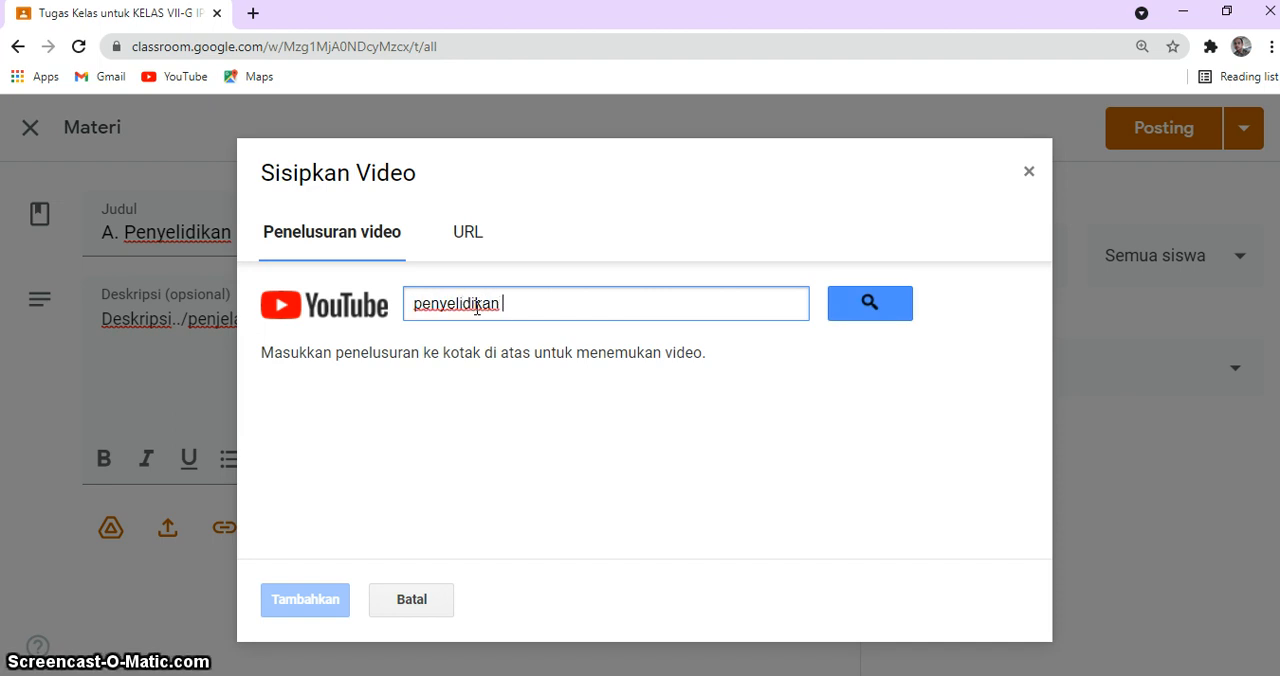
pyautogui.write(' ipa hari cahyanta')
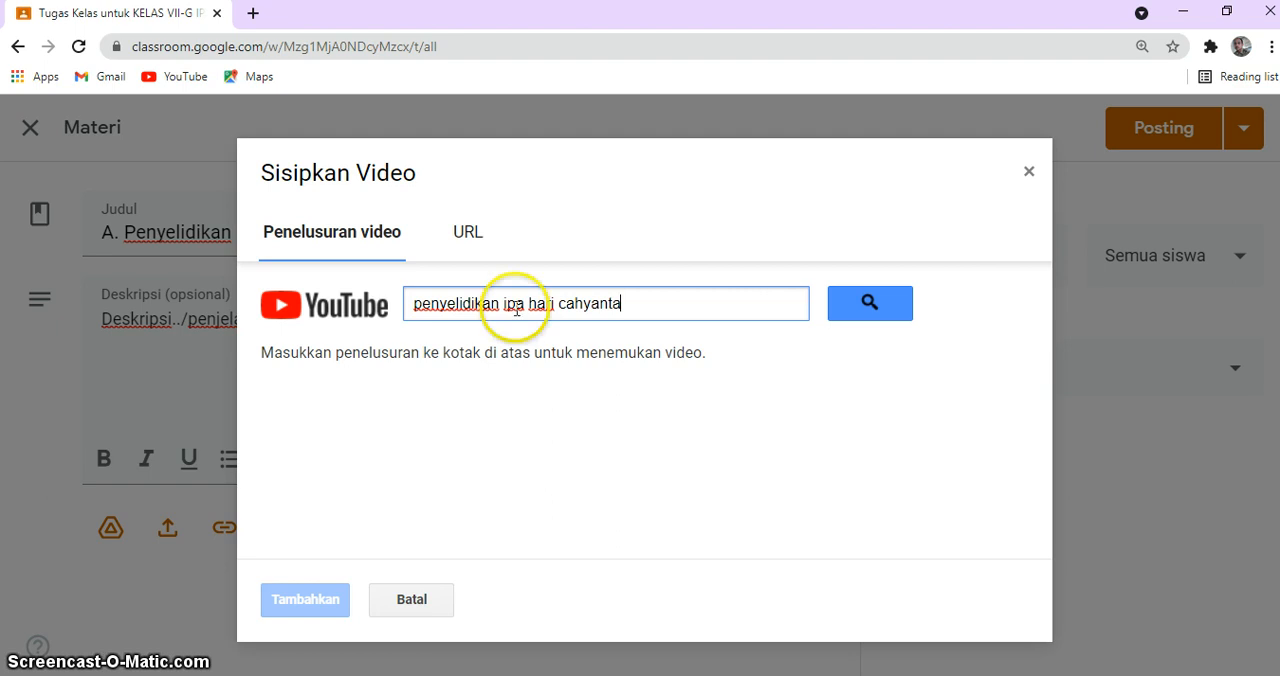
pyautogui.click(851, 310)
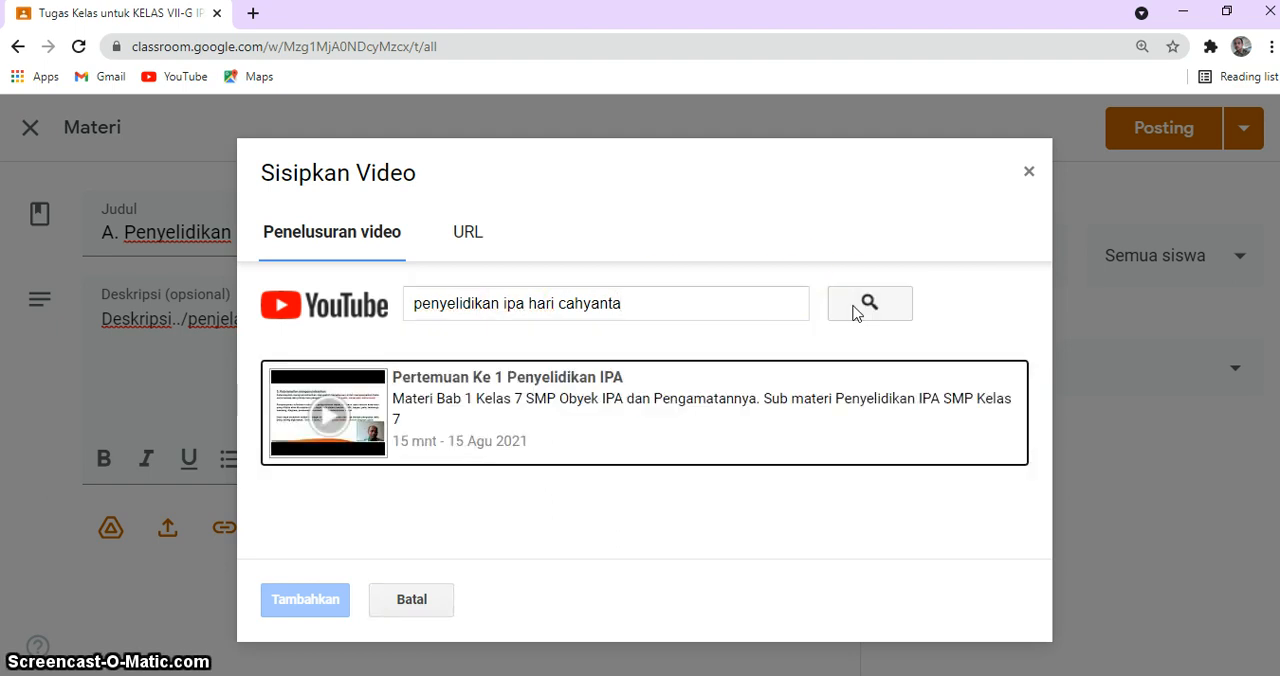
# Step: Attach the YouTube video "Pertemuan Ke 1 Penyelidikan IPA" to the material
pyautogui.click(495, 387)
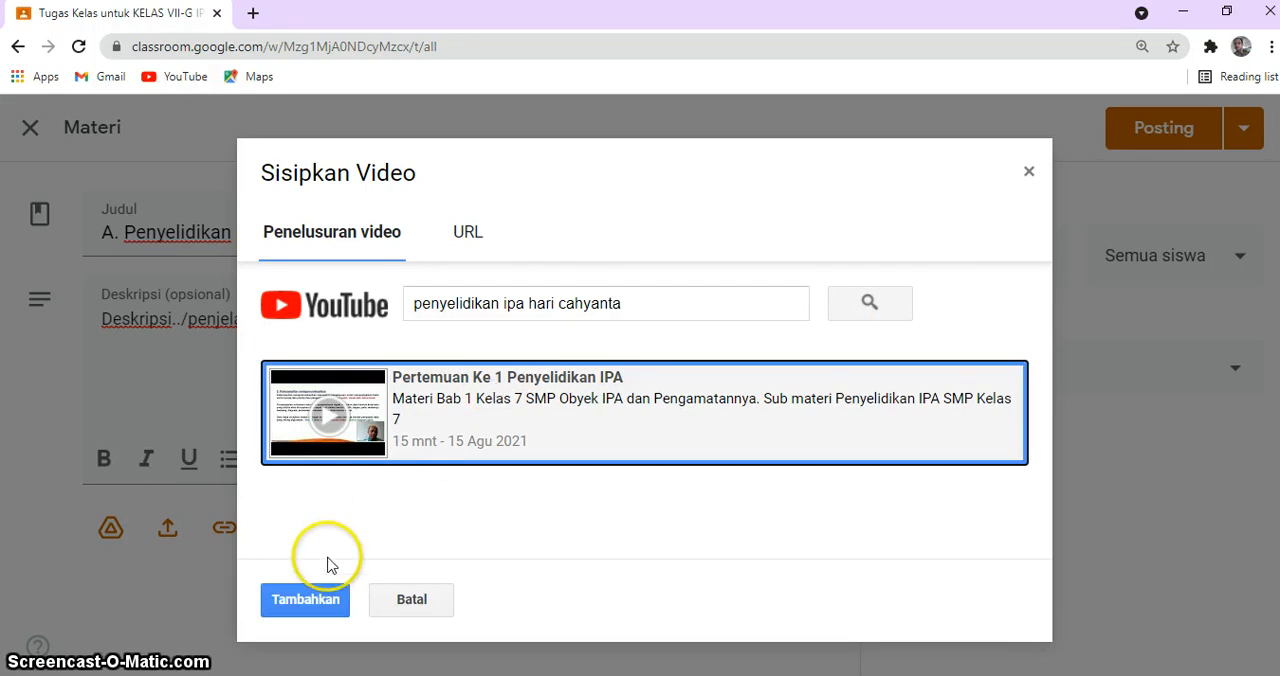
pyautogui.click(304, 599)
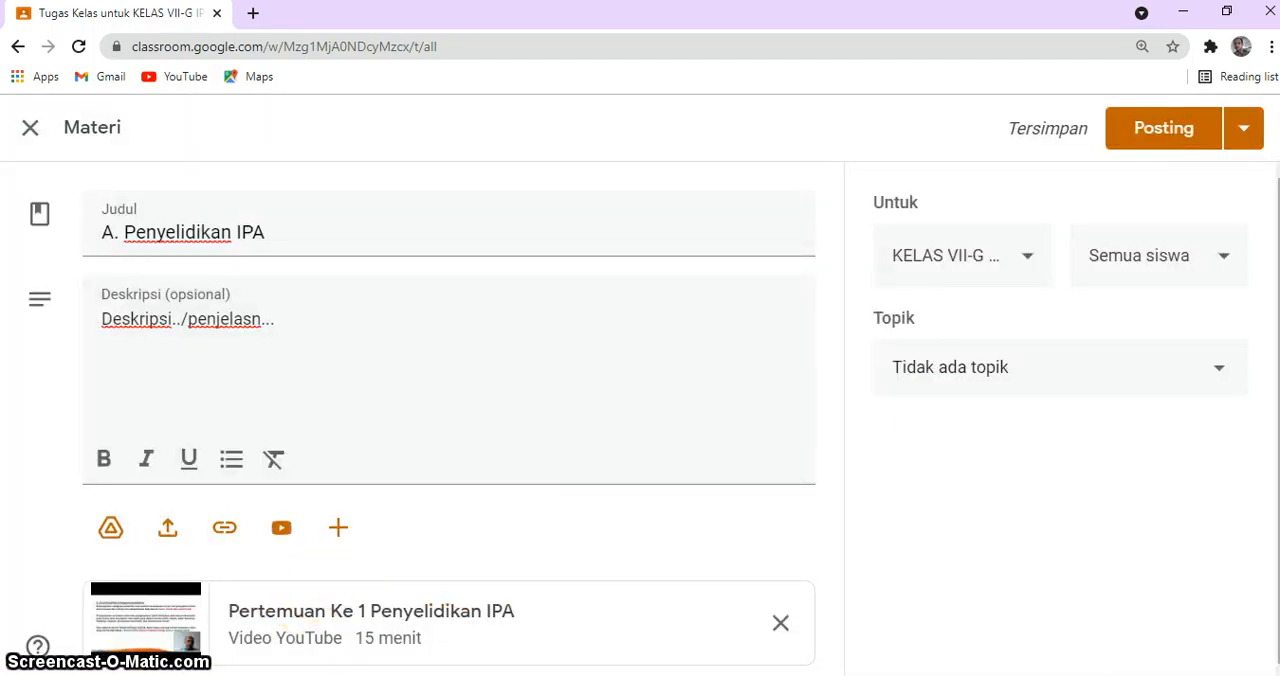
pyautogui.moveTo(1279, 300); pyautogui.dragTo(1279, 310)
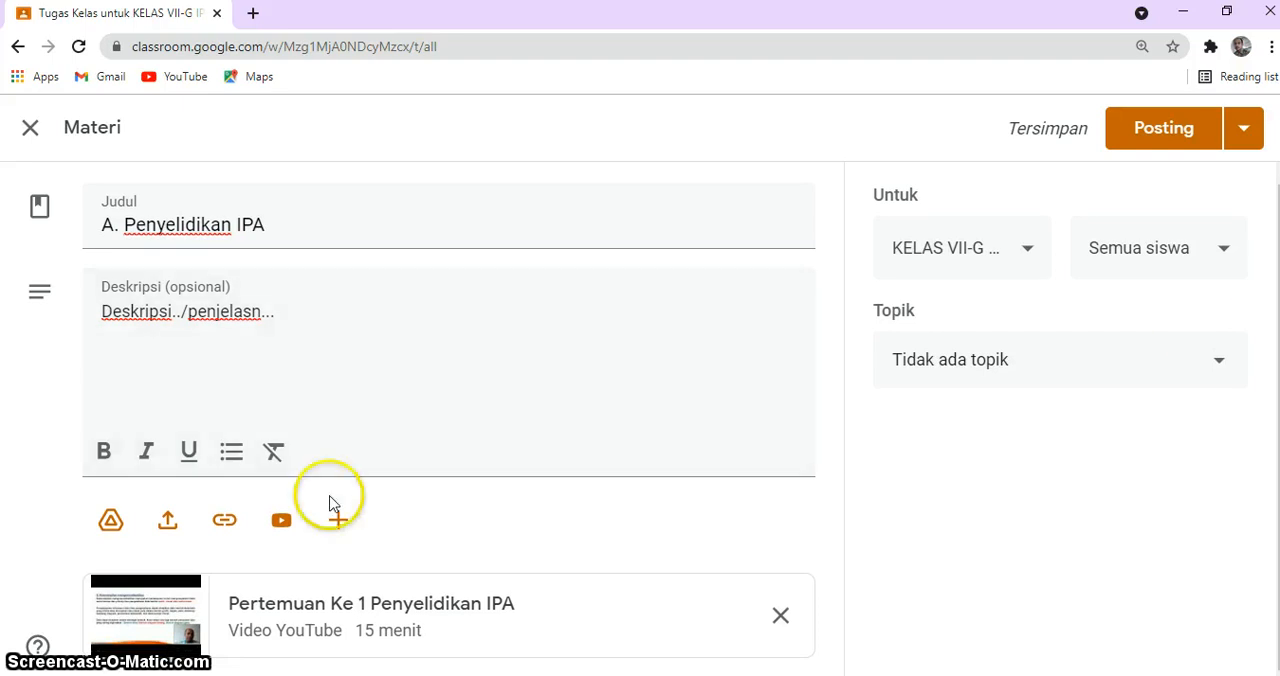
pyautogui.click(225, 527)
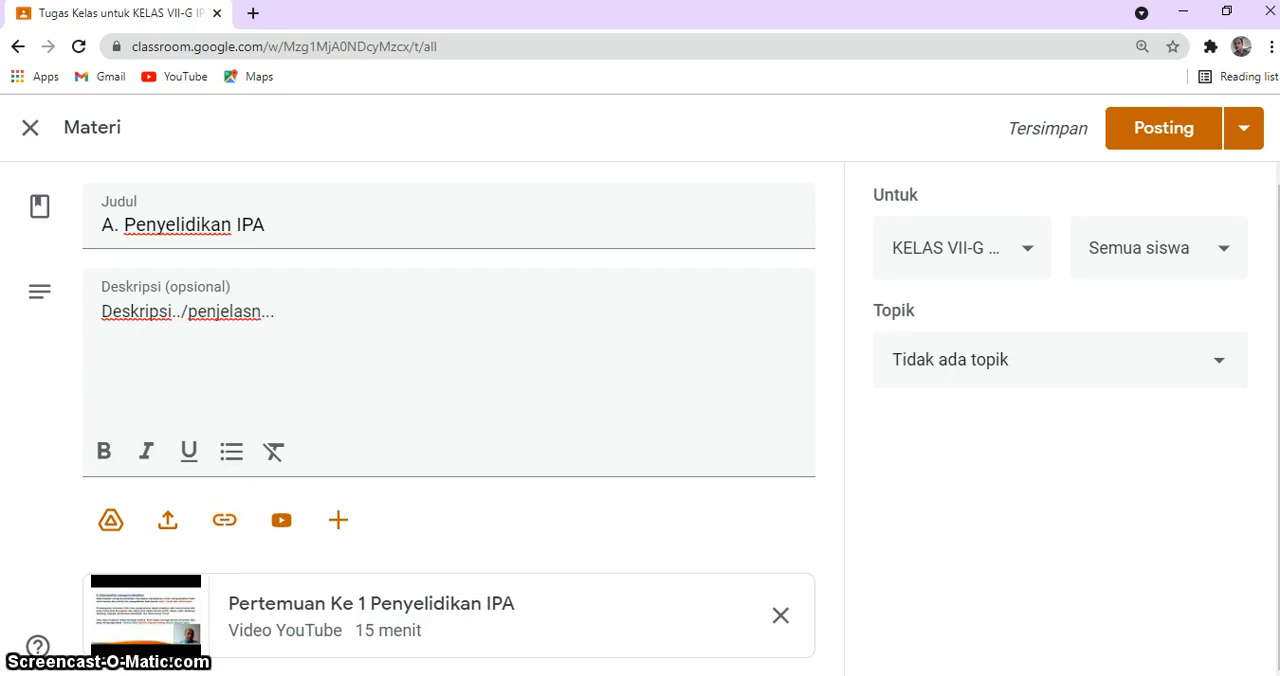
pyautogui.click(339, 521)
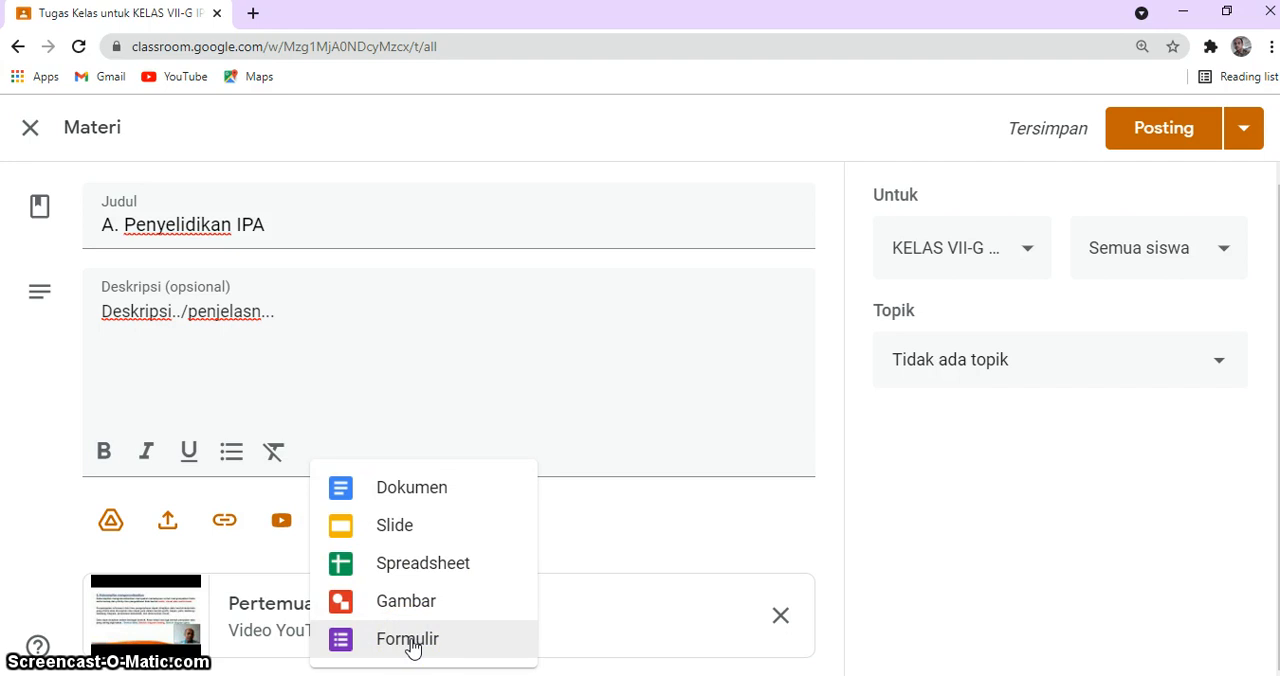
pyautogui.click(585, 517)
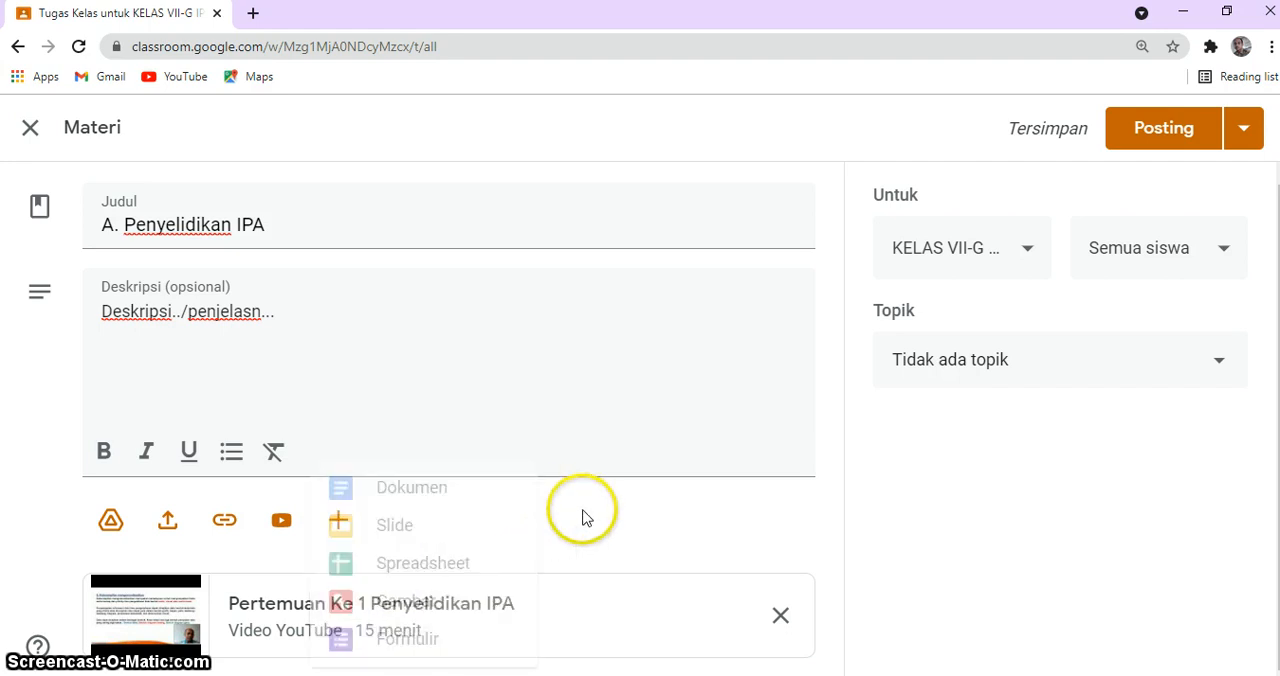
# Step: Upload the image "Tugas 1 IPA" from the folder "Bab 1. Obyek IPA dan Pegamatannya" as an attachment to the material
pyautogui.click(170, 533)
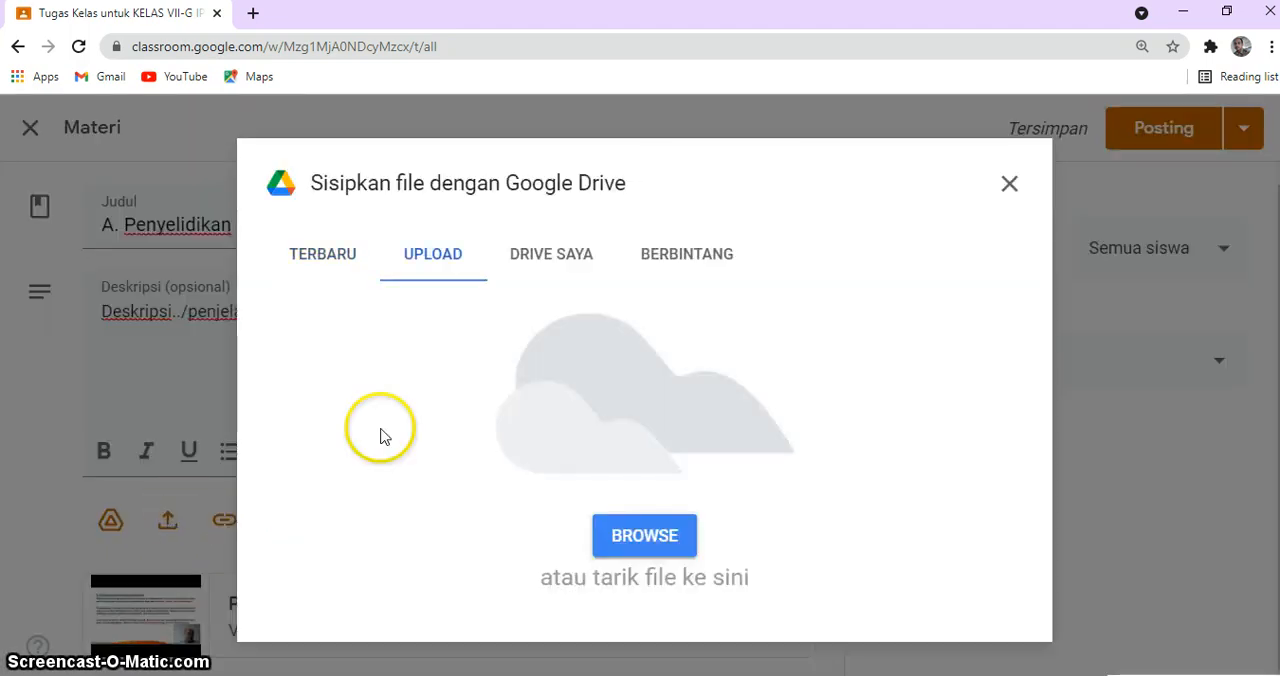
pyautogui.click(619, 533)
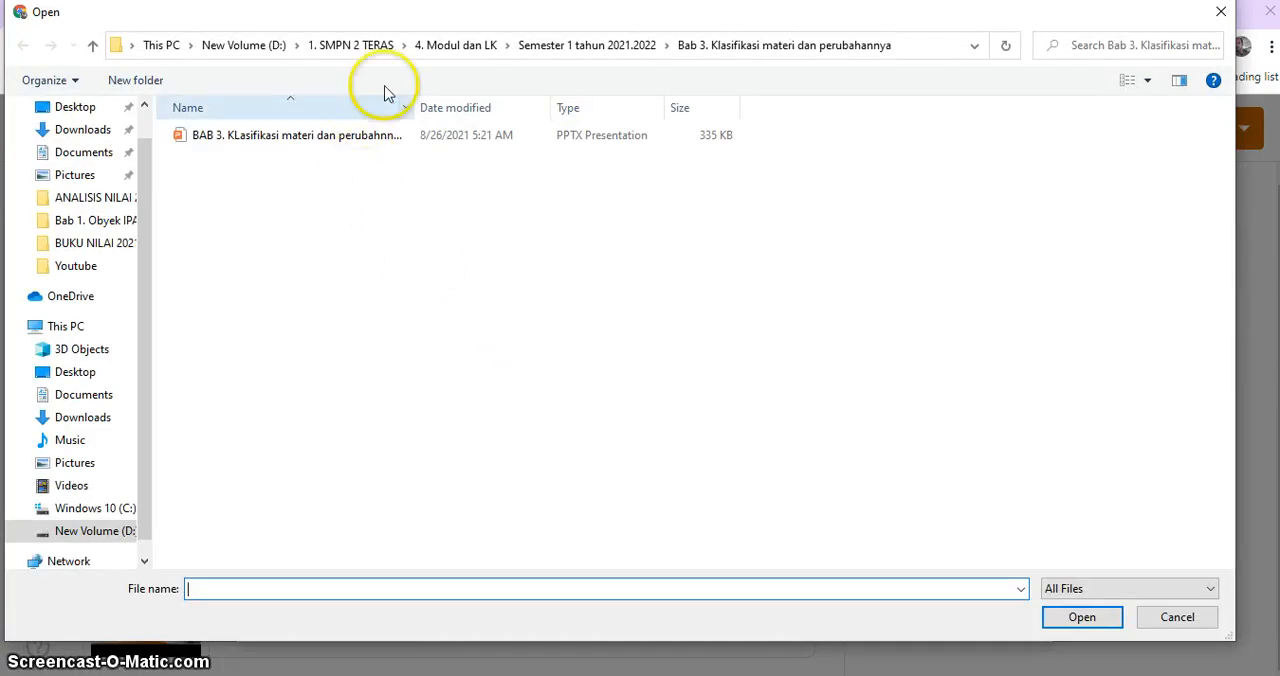
pyautogui.click(555, 48)
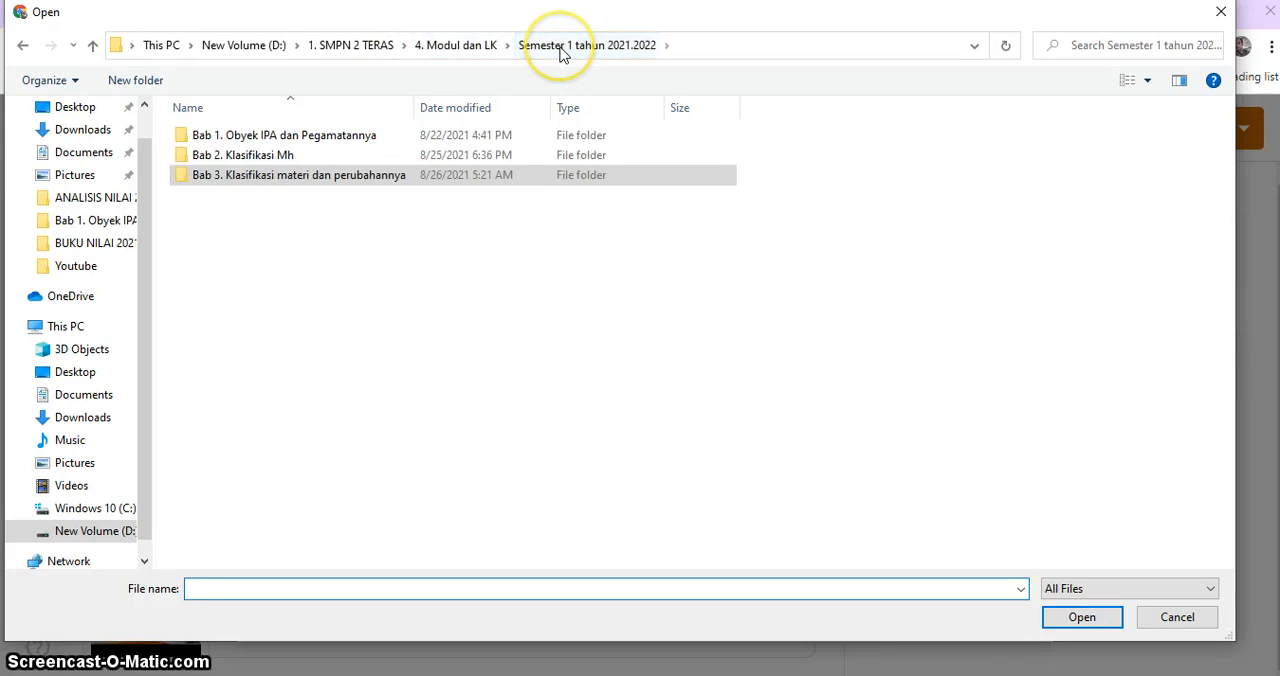
pyautogui.click(270, 138)
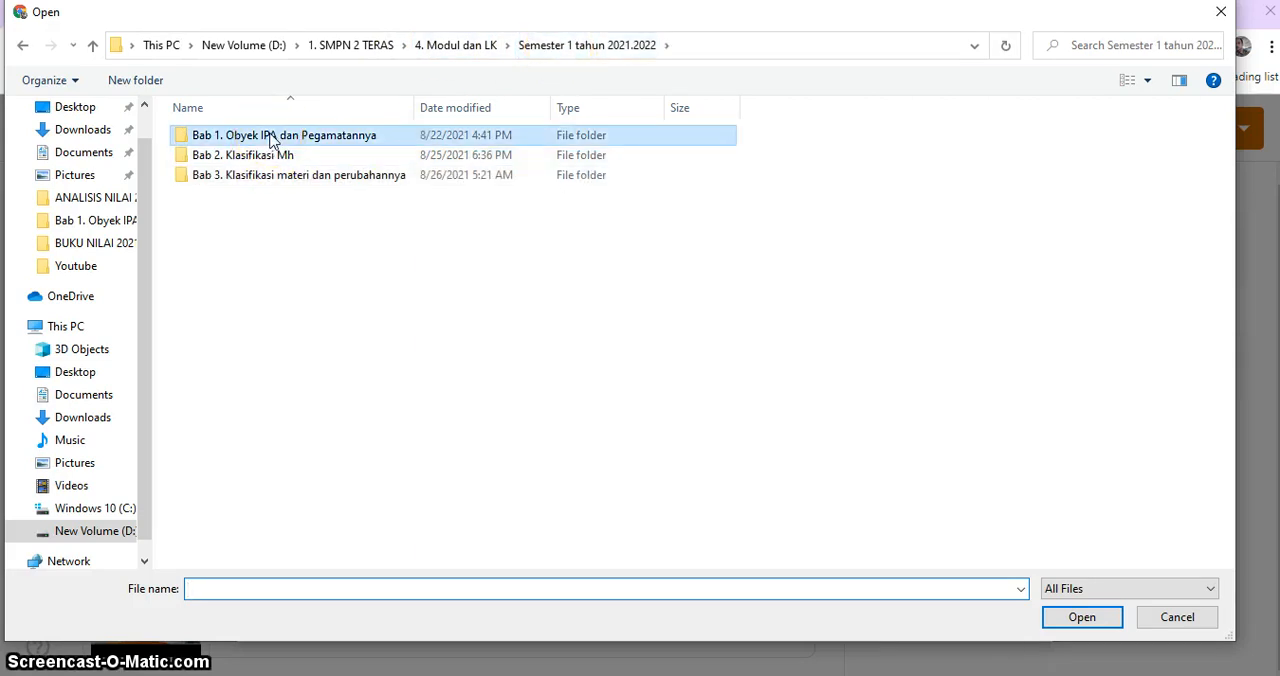
pyautogui.doubleClick(270, 138)
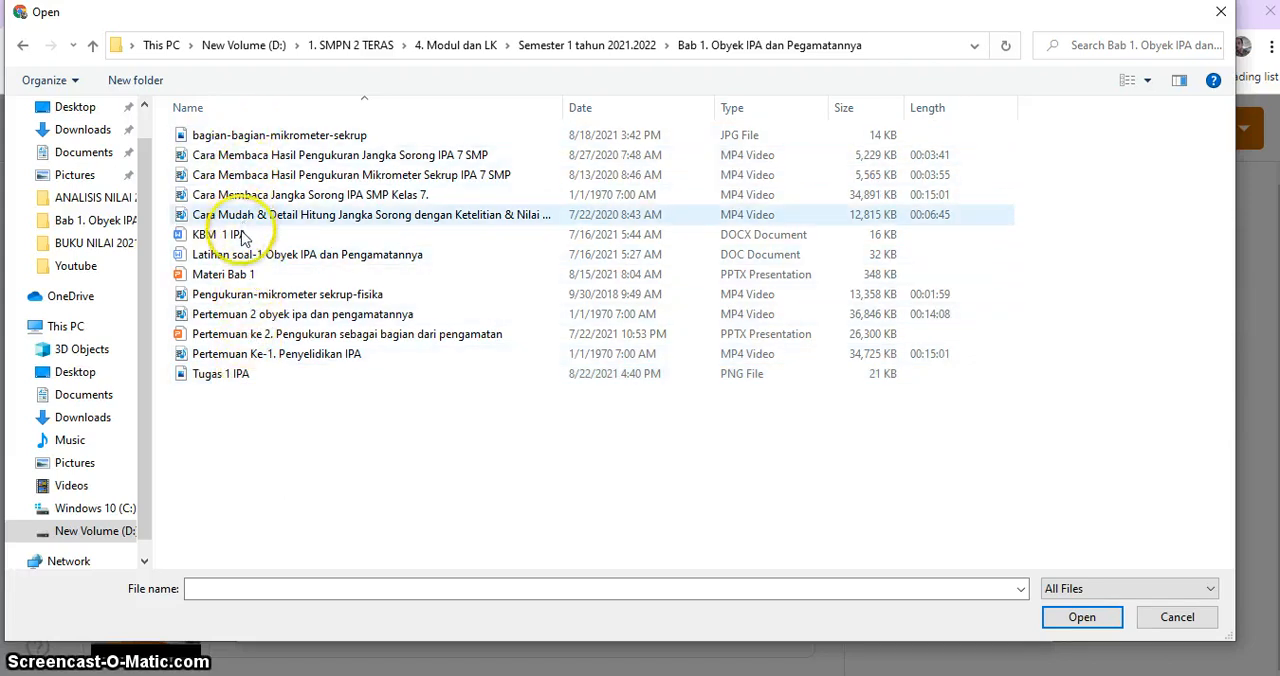
pyautogui.click(226, 376)
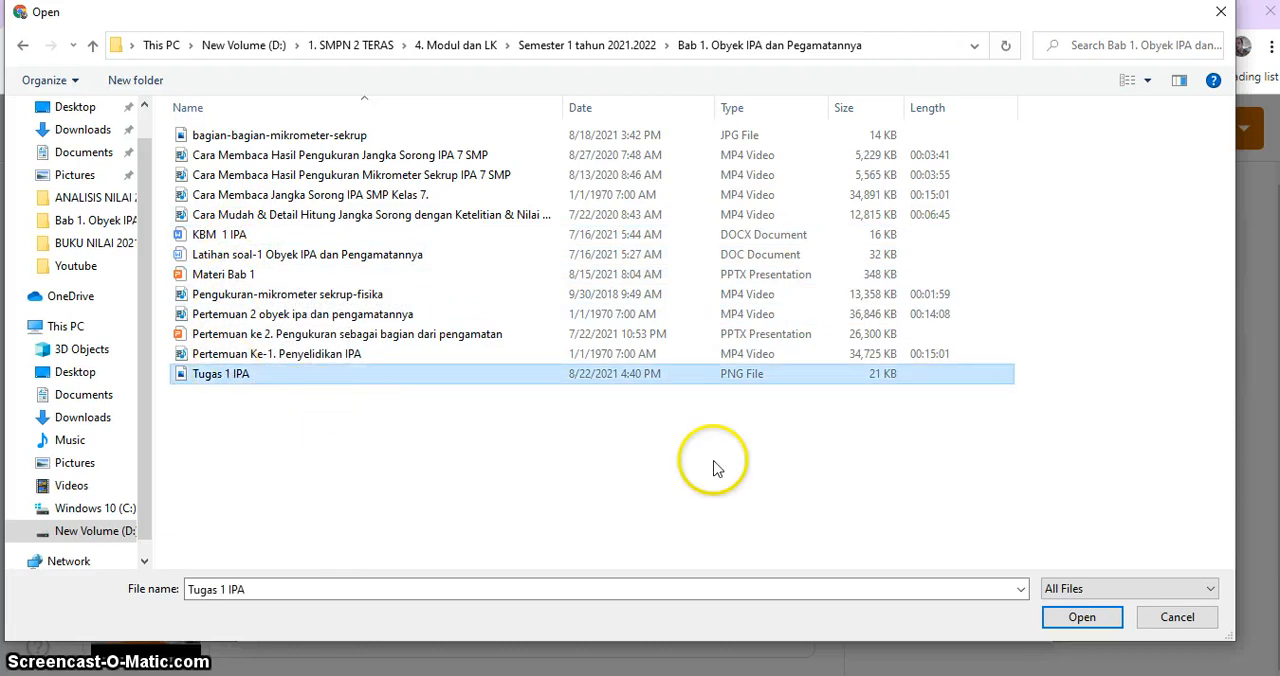
pyautogui.click(1065, 618)
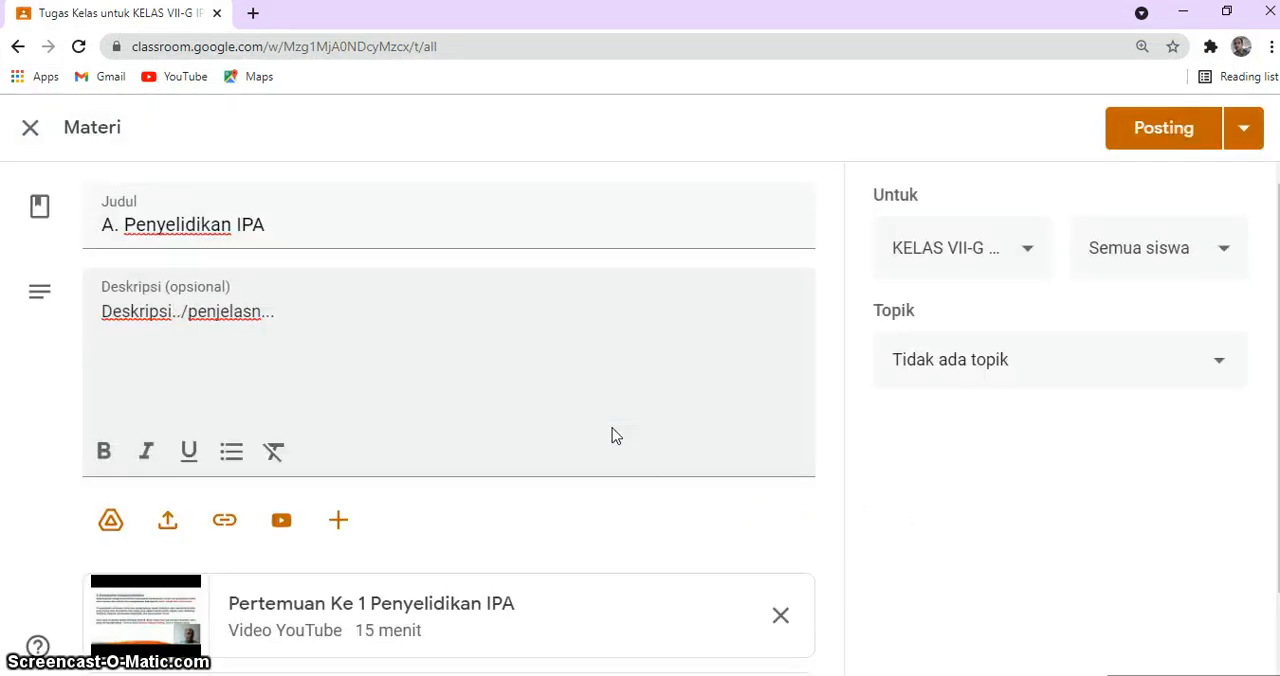
pyautogui.moveTo(1279, 290); pyautogui.dragTo(1279, 368)
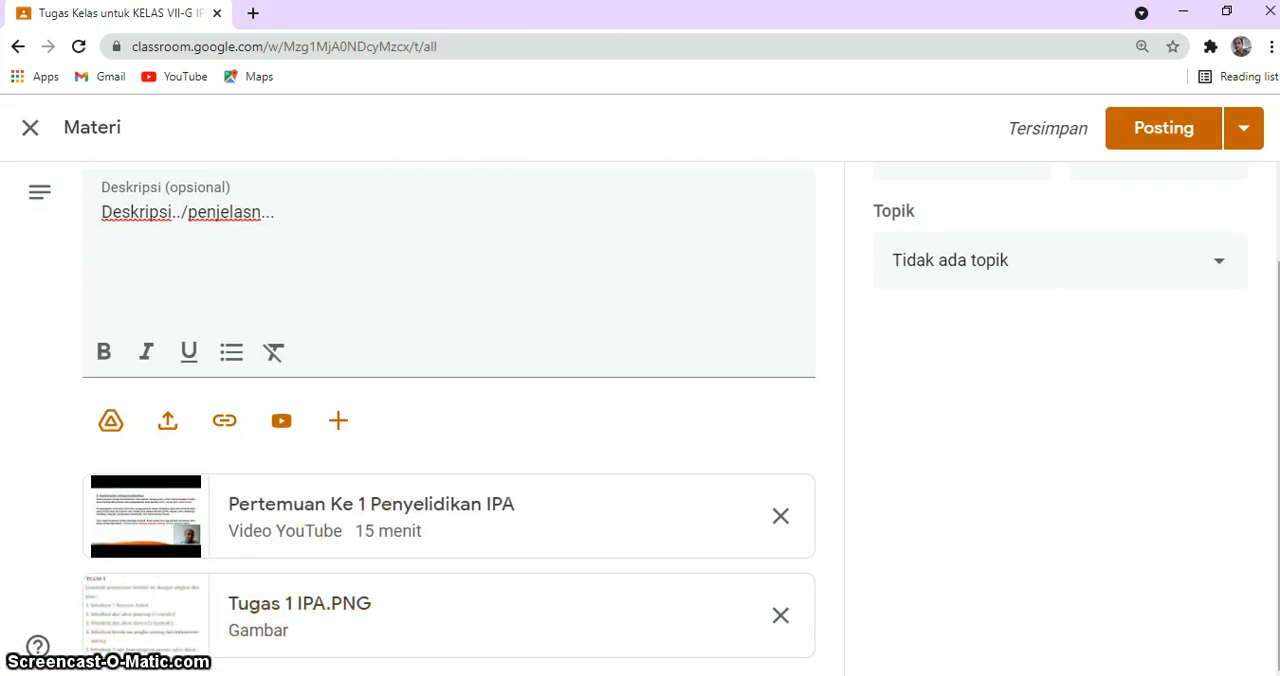
# Step: Review the classes and students the material can go to, trying KELAS VII-A IPA as an additional class
pyautogui.scroll(2, 1257, 300)
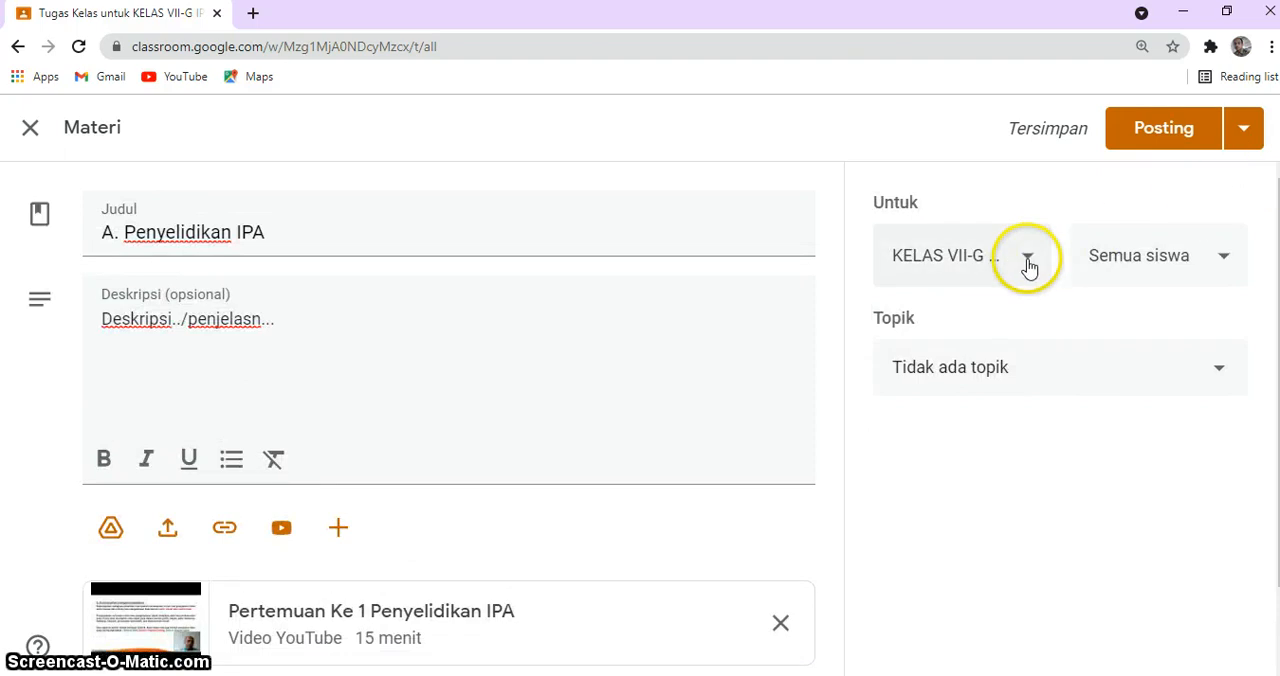
pyautogui.click(1027, 259)
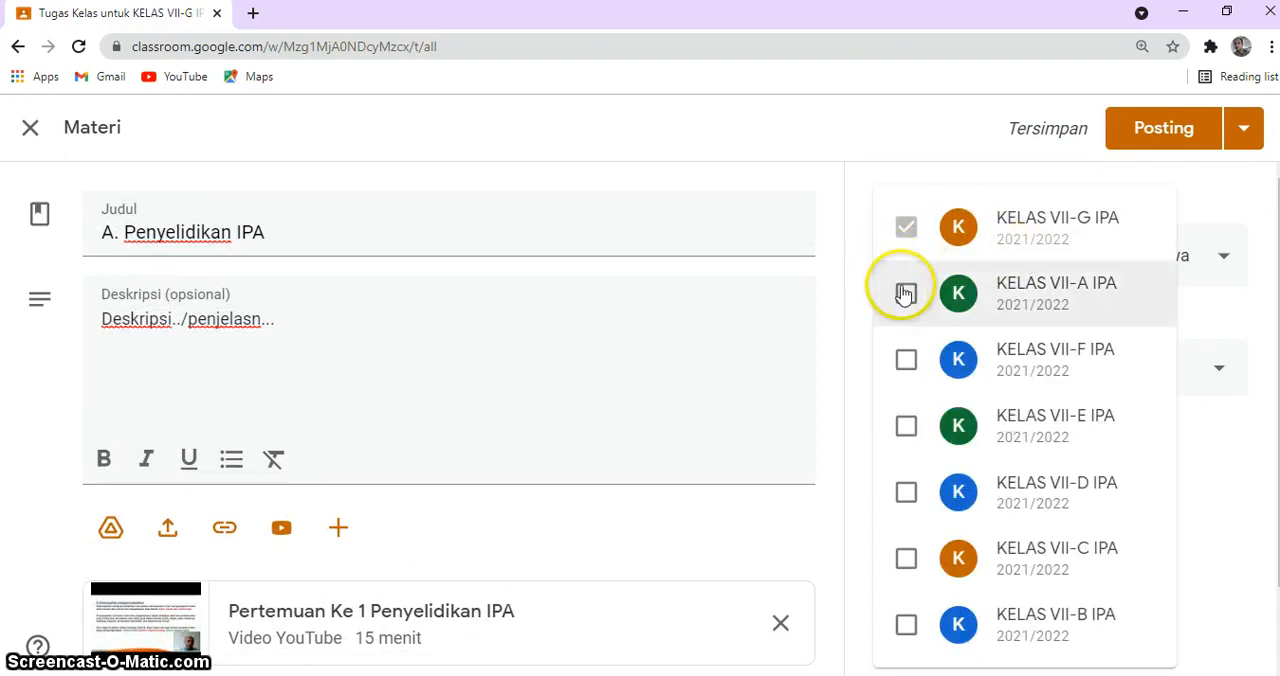
pyautogui.click(966, 177)
pyautogui.click(1030, 260)
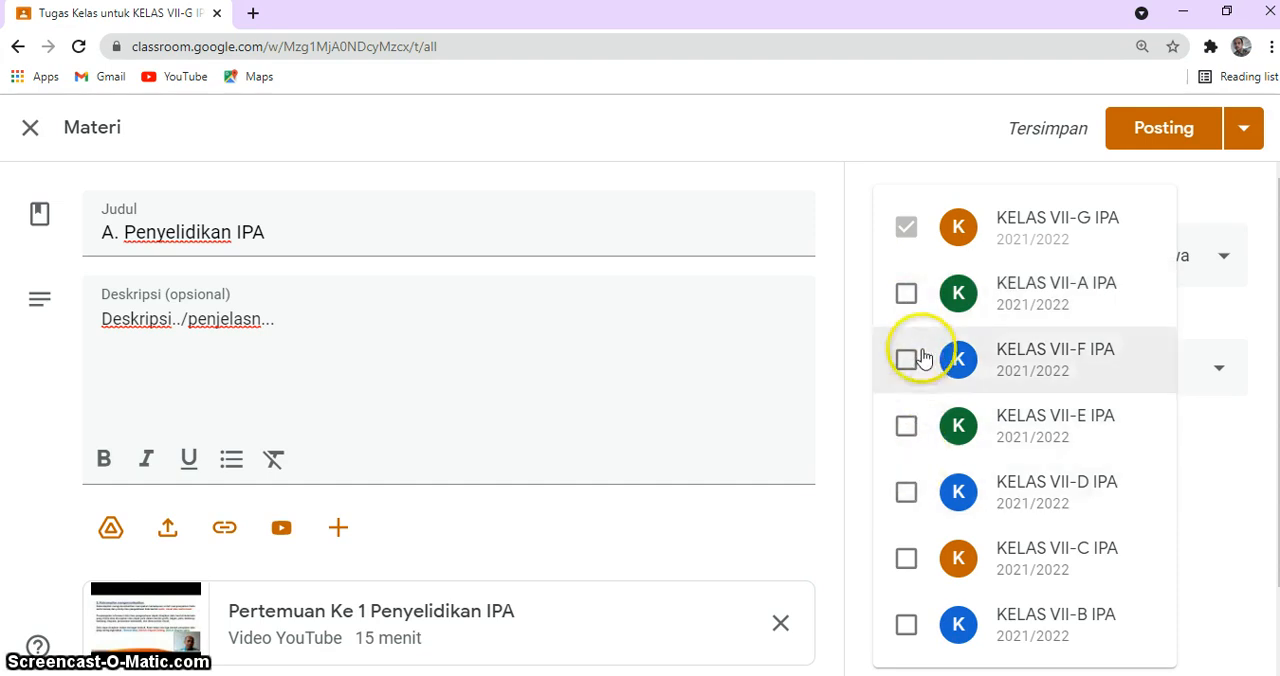
pyautogui.click(906, 294)
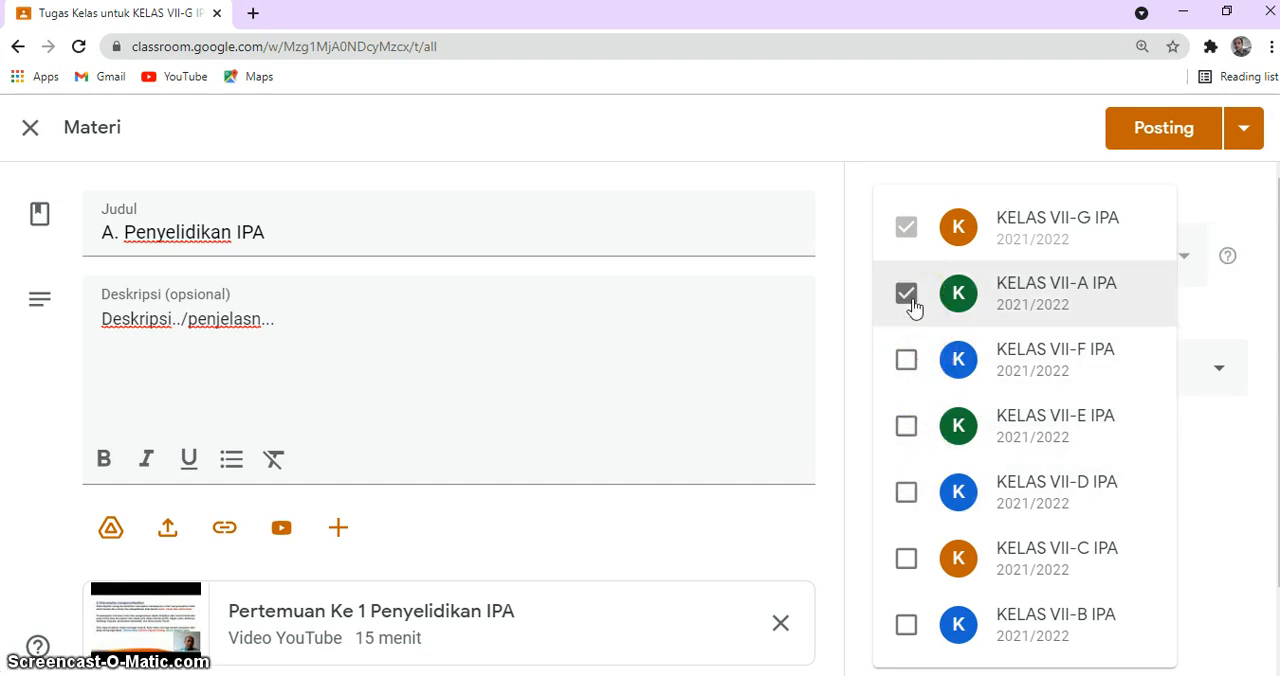
pyautogui.click(906, 294)
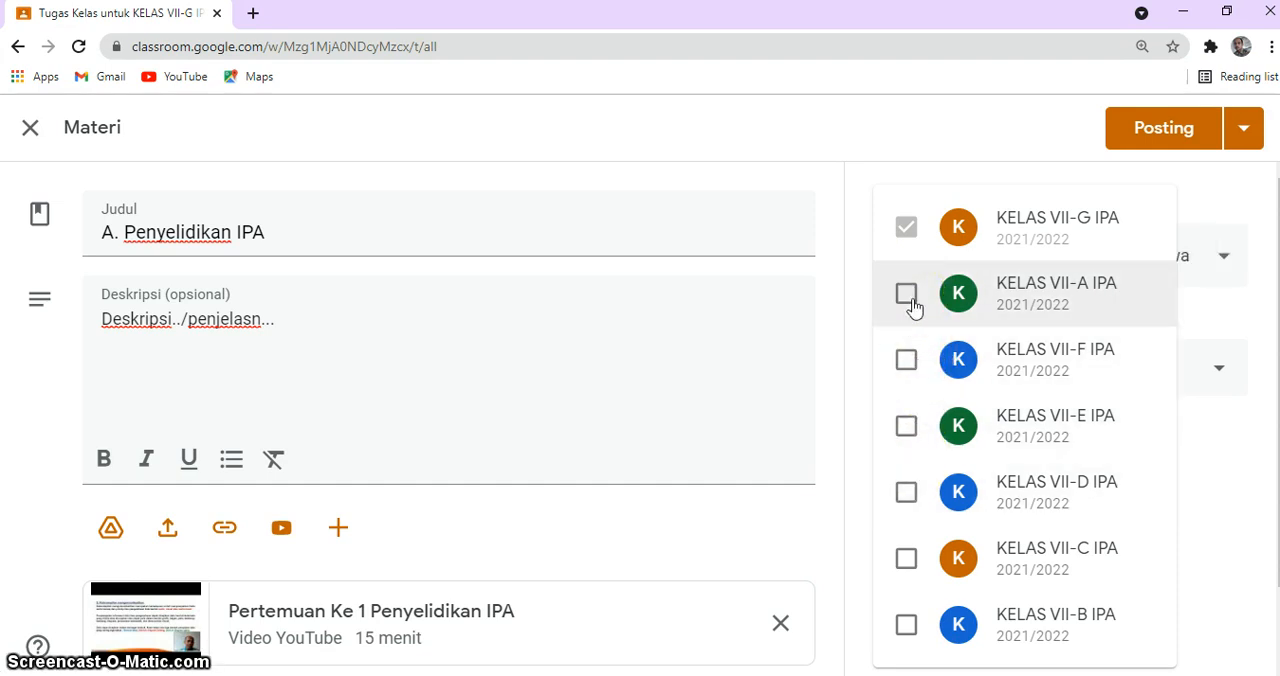
pyautogui.click(1218, 210)
pyautogui.click(1220, 260)
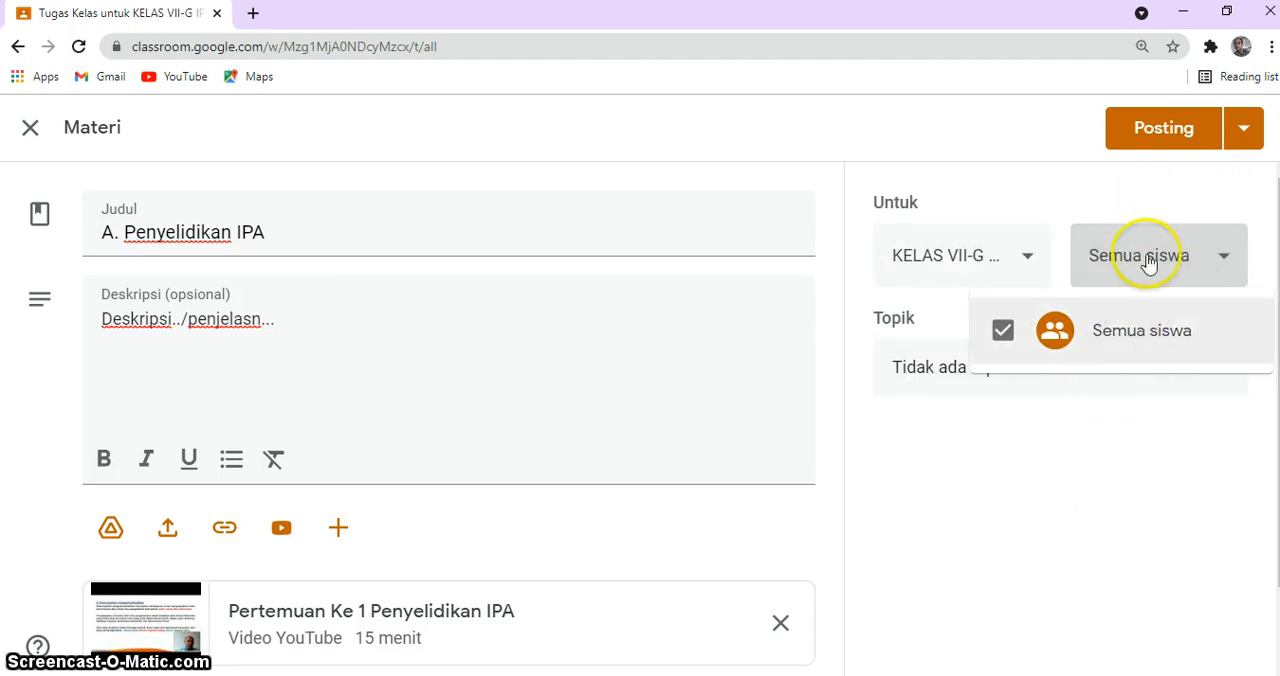
pyautogui.click(1165, 188)
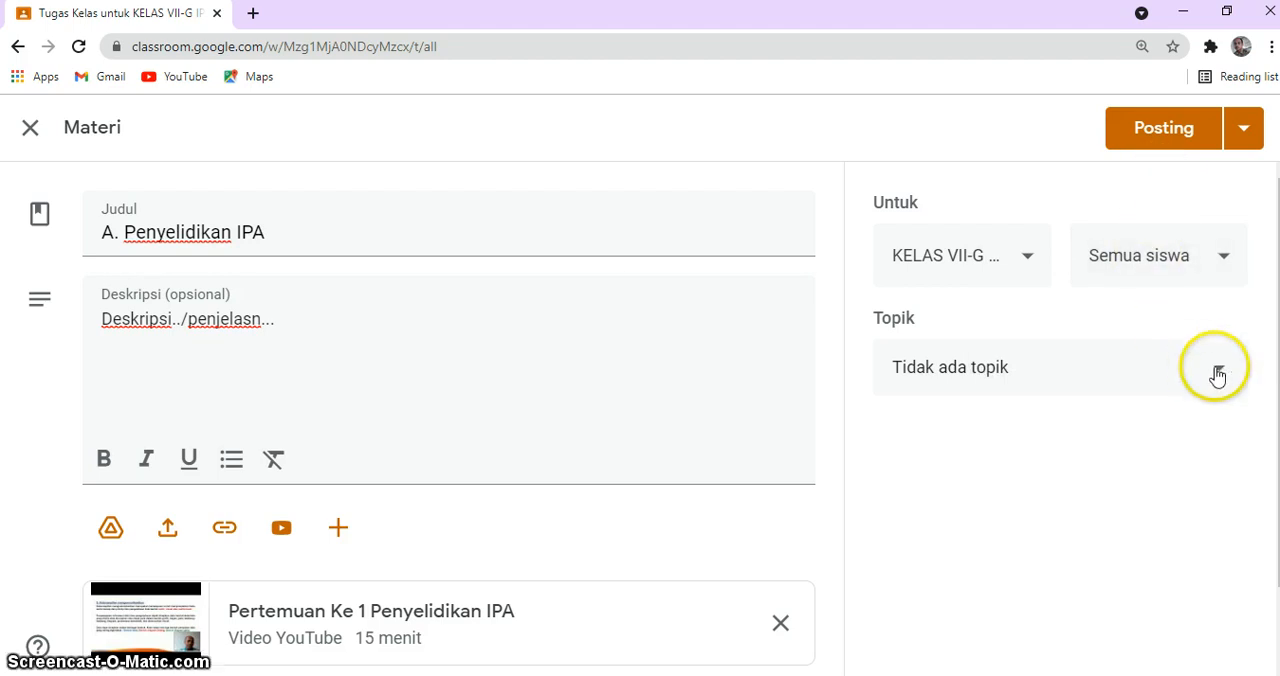
# Step: Assign the material to the topic "Bab 1. Obyek IPA dan Pengamatannya" and post it
pyautogui.click(1217, 376)
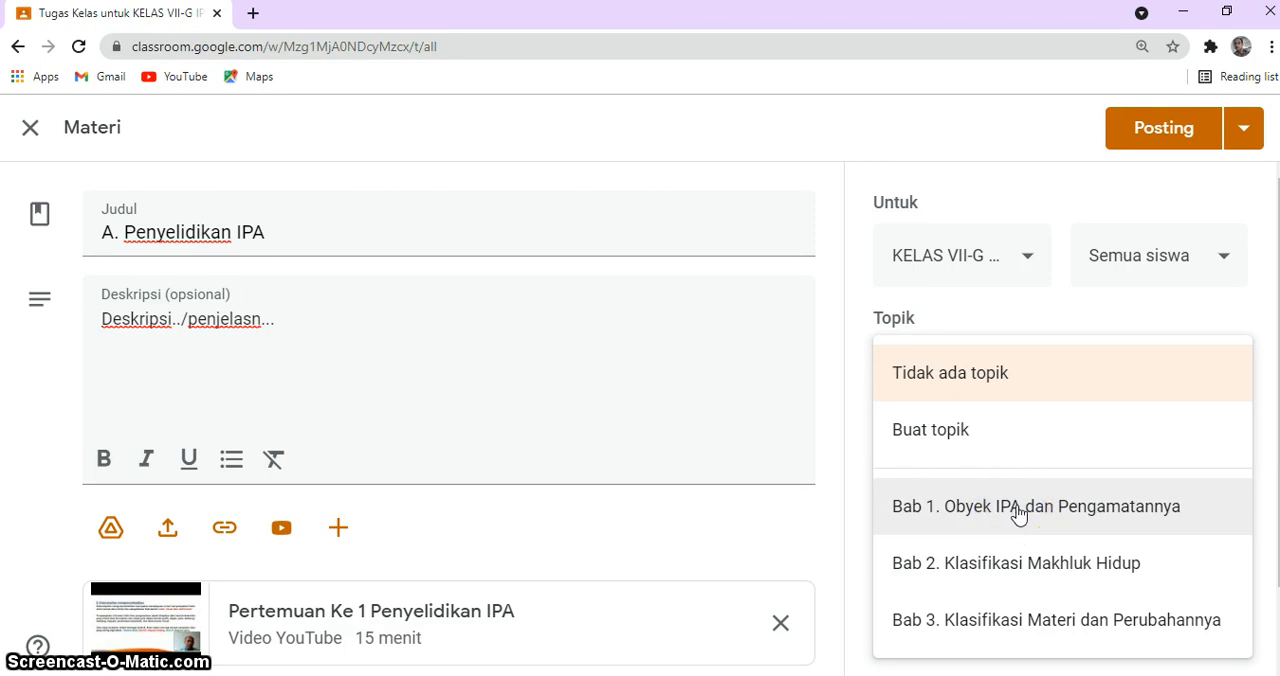
pyautogui.click(1018, 513)
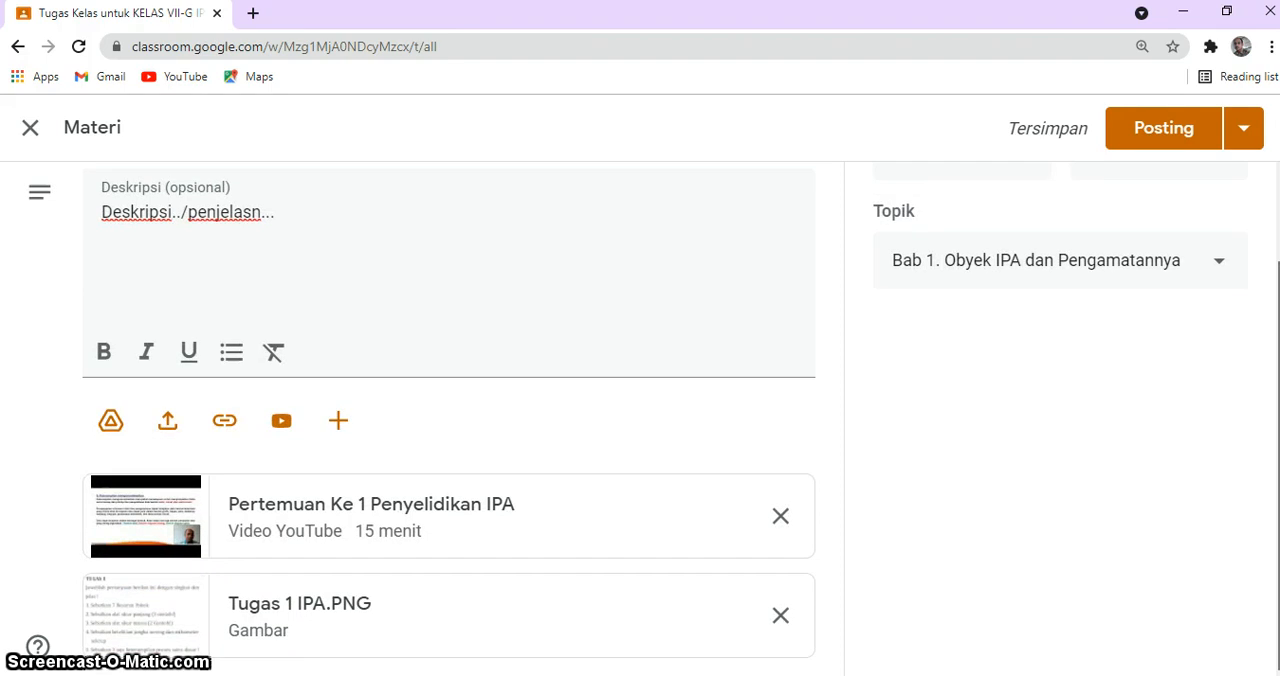
pyautogui.click(1150, 137)
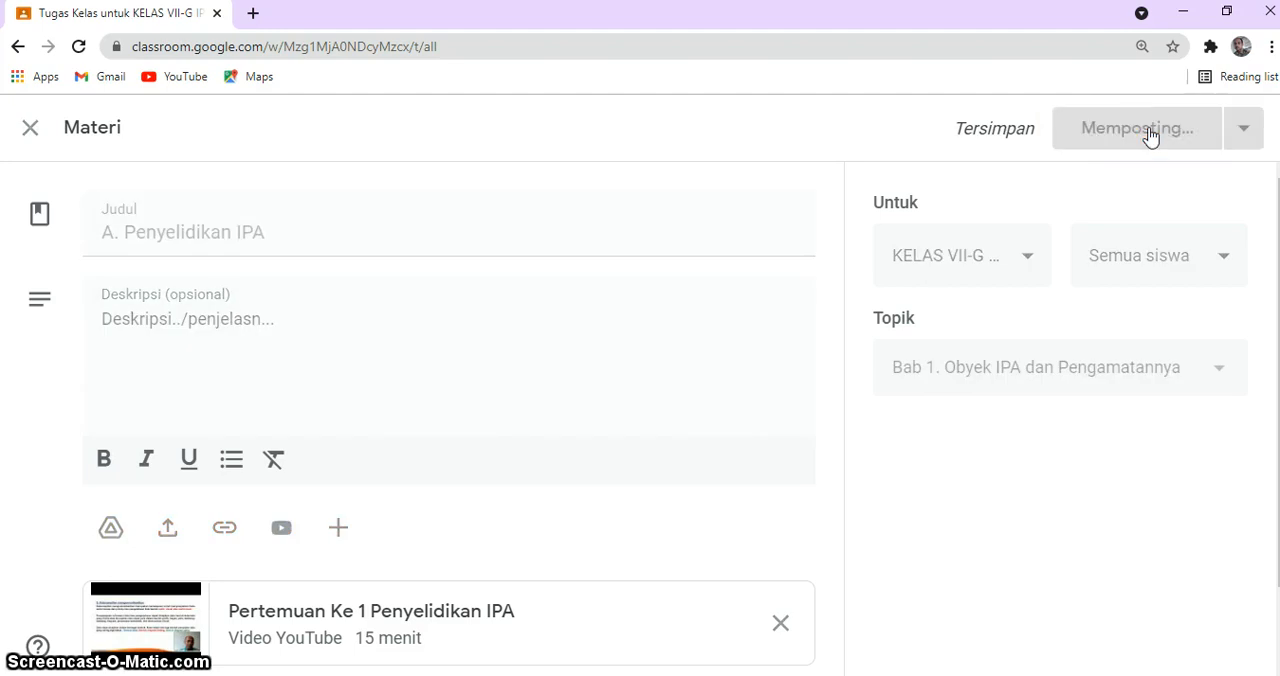
pyautogui.click(812, 212)
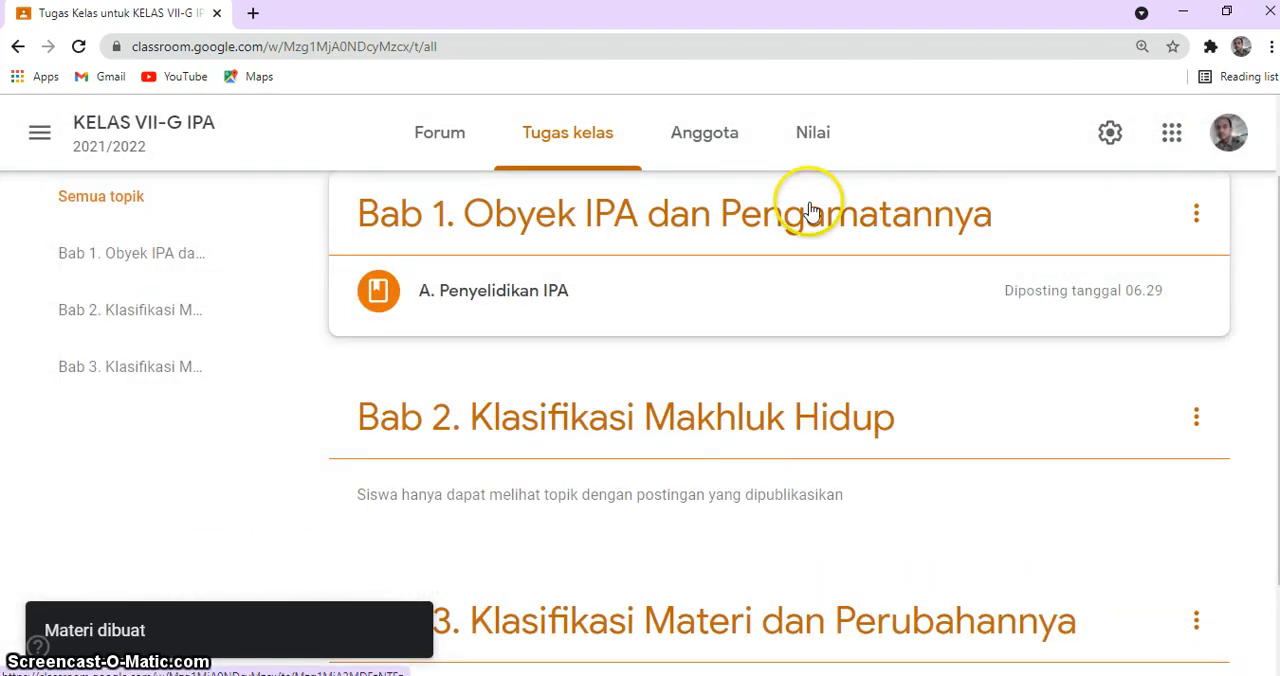
# Step: Expand the posted "A. Penyelidikan IPA" material to check its description and attachments
pyautogui.click(487, 297)
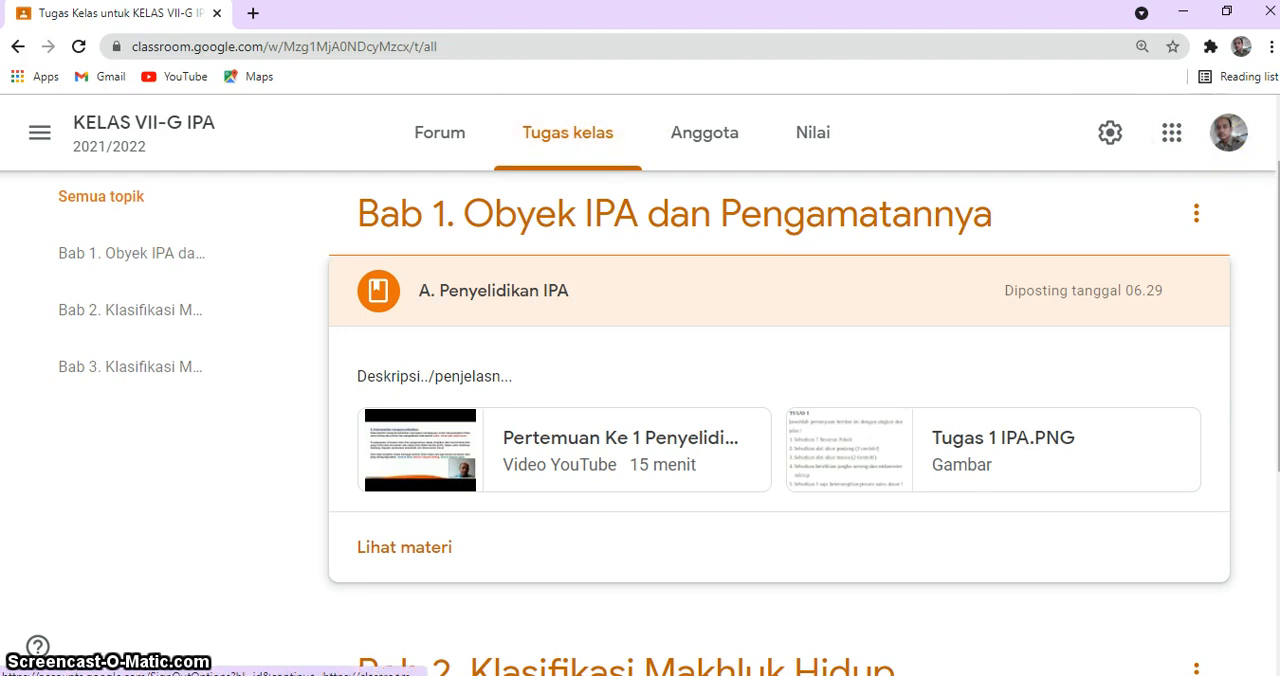
pyautogui.scroll(1, 669, 404)
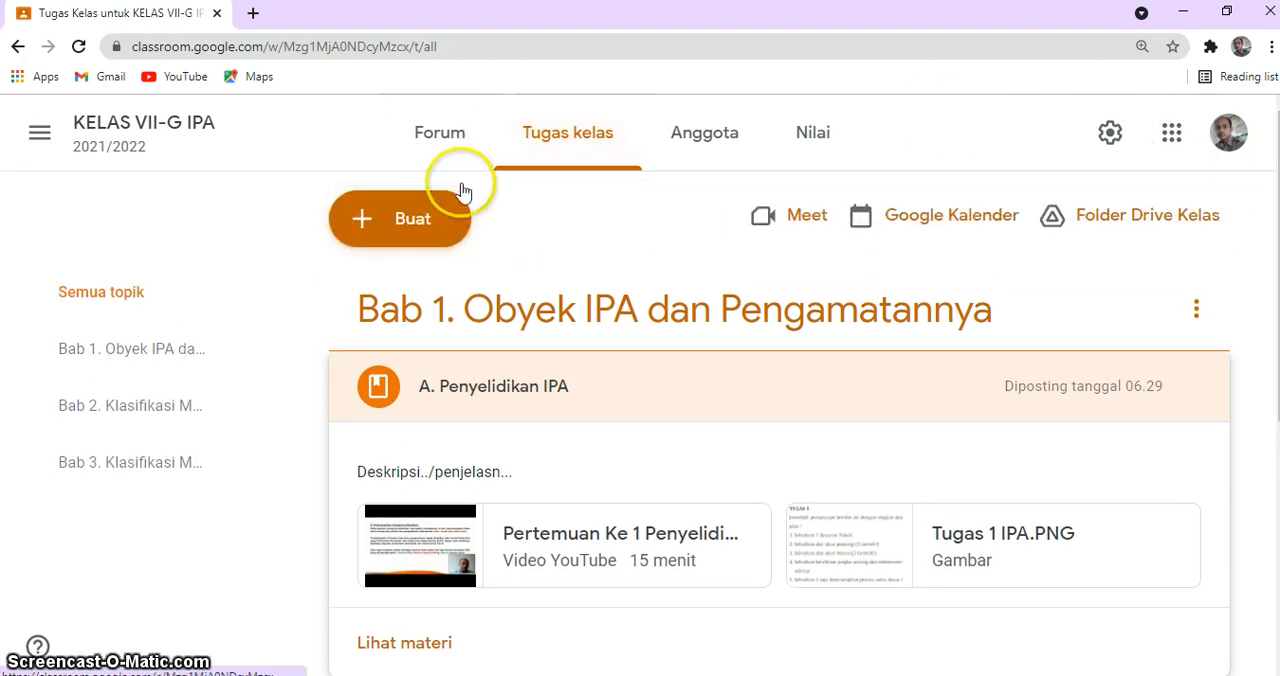
# Step: Create a new question post in the class and begin its question text with "Jawablah pertanyaan berikut :"
pyautogui.click(412, 228)
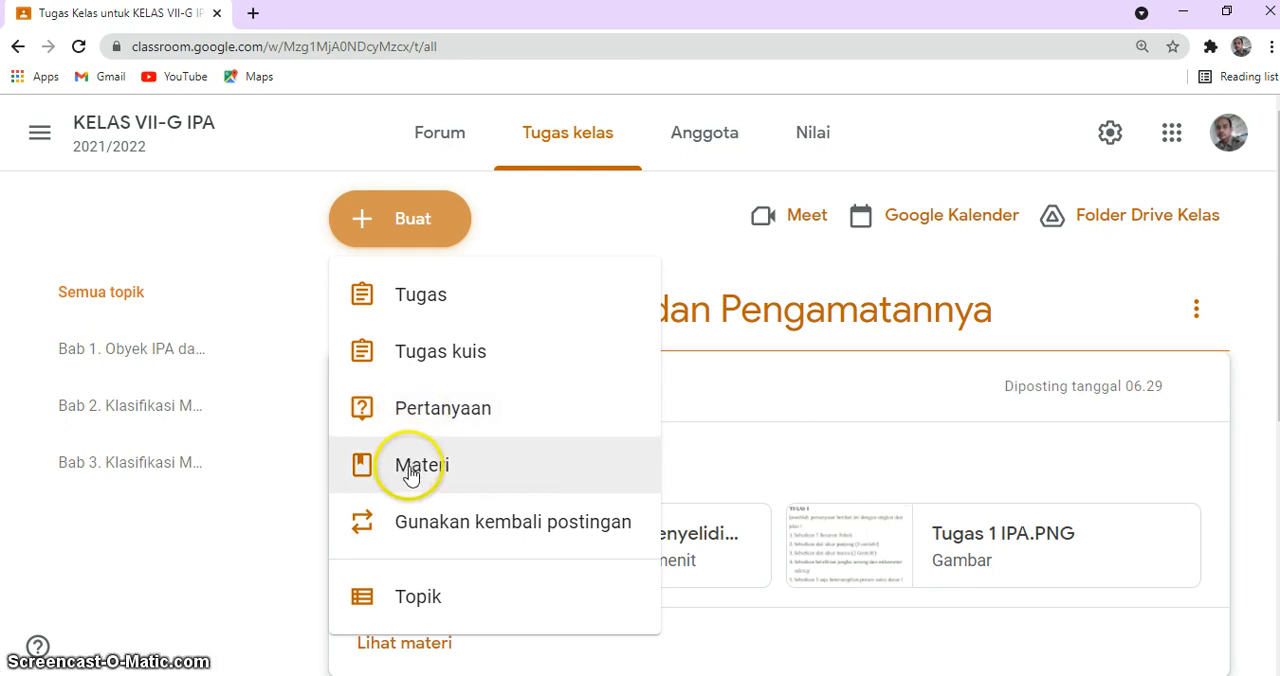
pyautogui.click(420, 410)
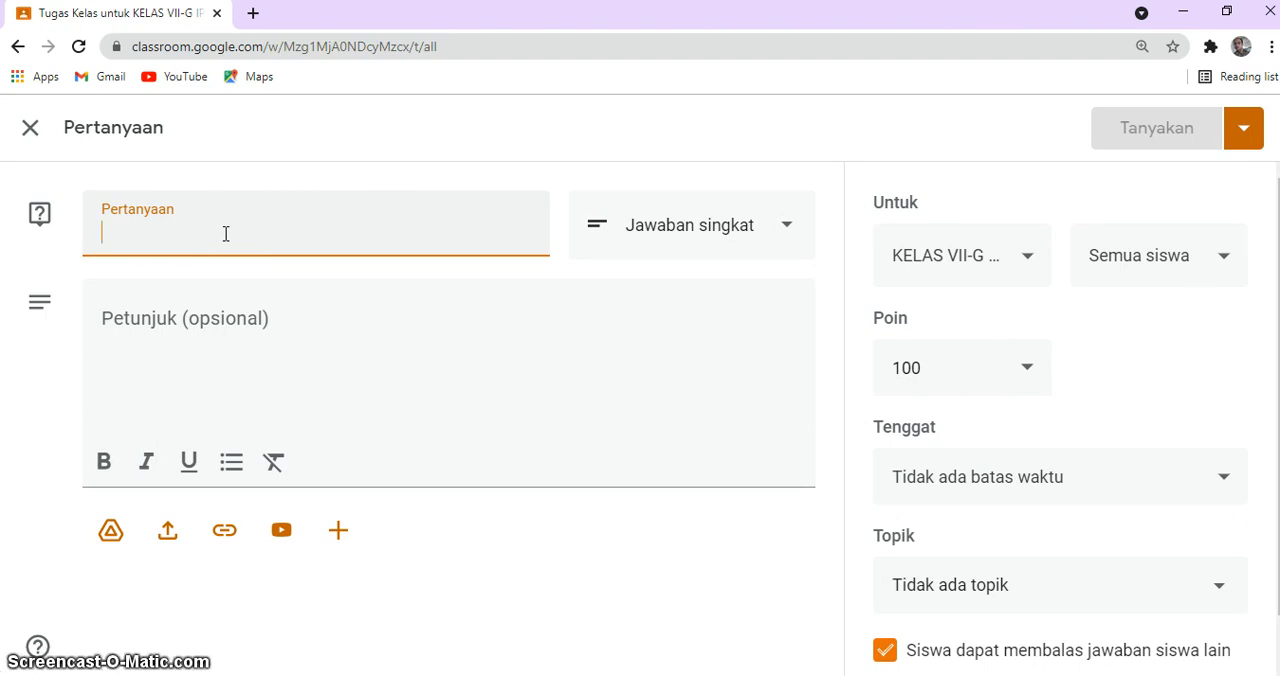
pyautogui.write('Jawabl')
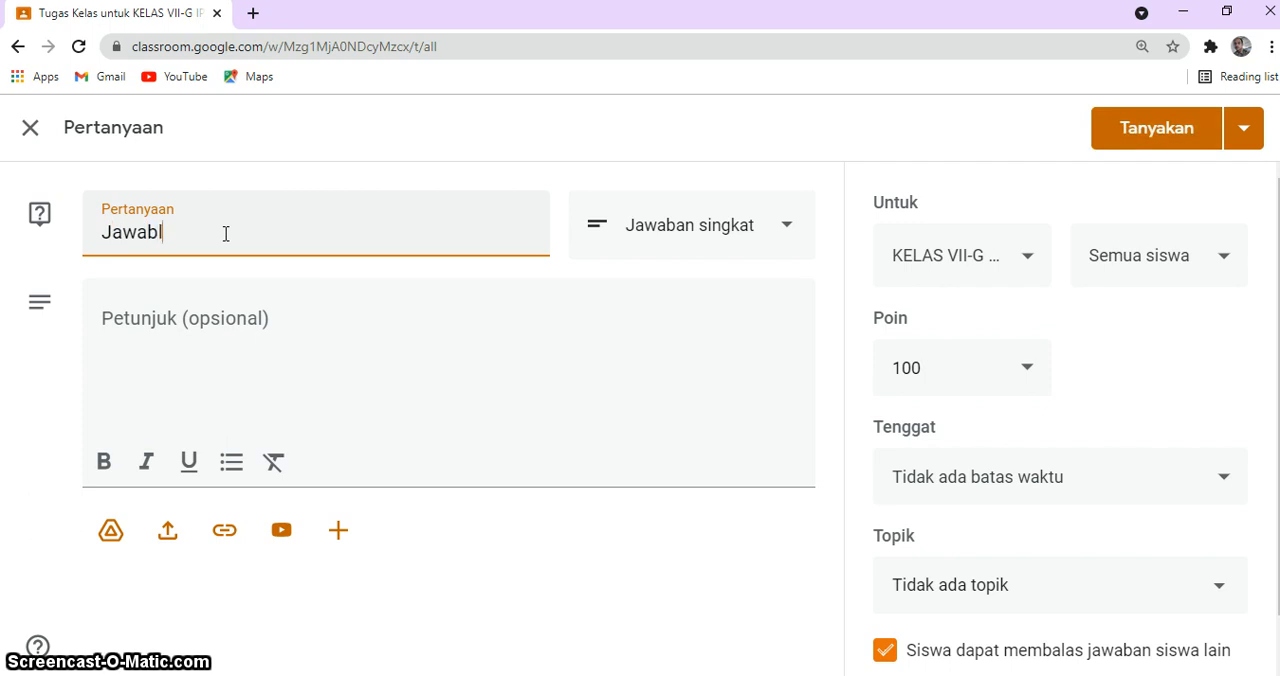
pyautogui.write('ah pertan')
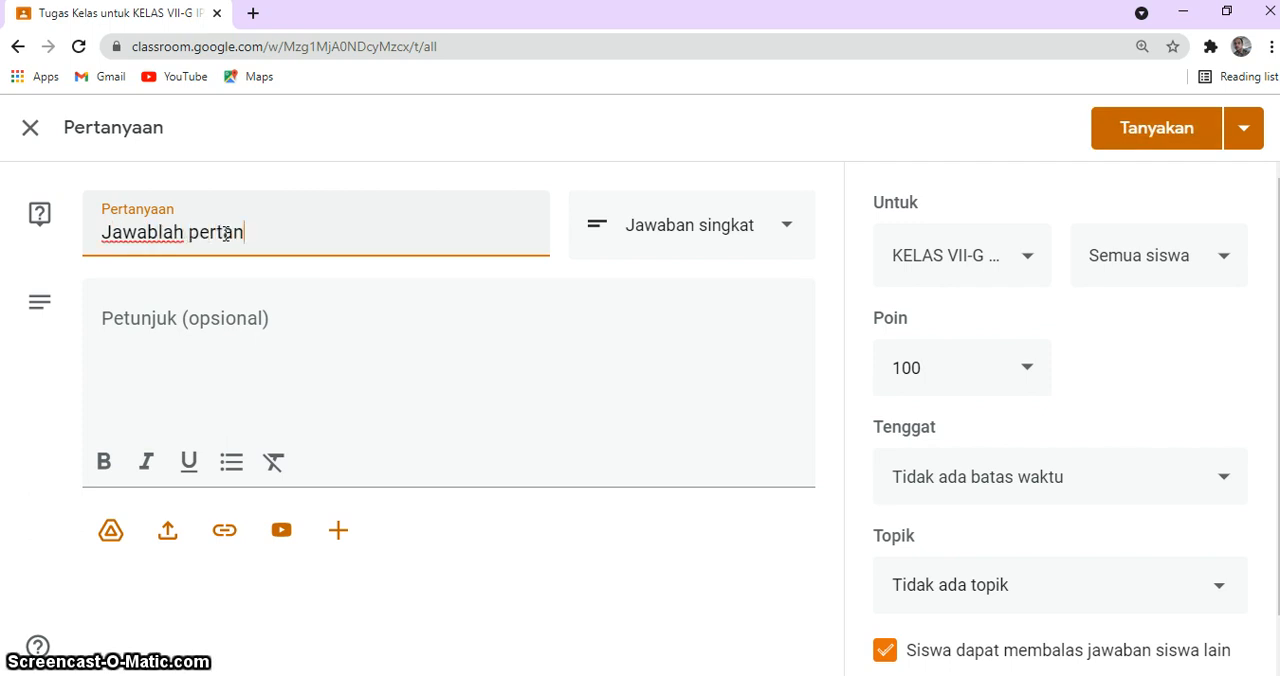
pyautogui.write('yaan berik')
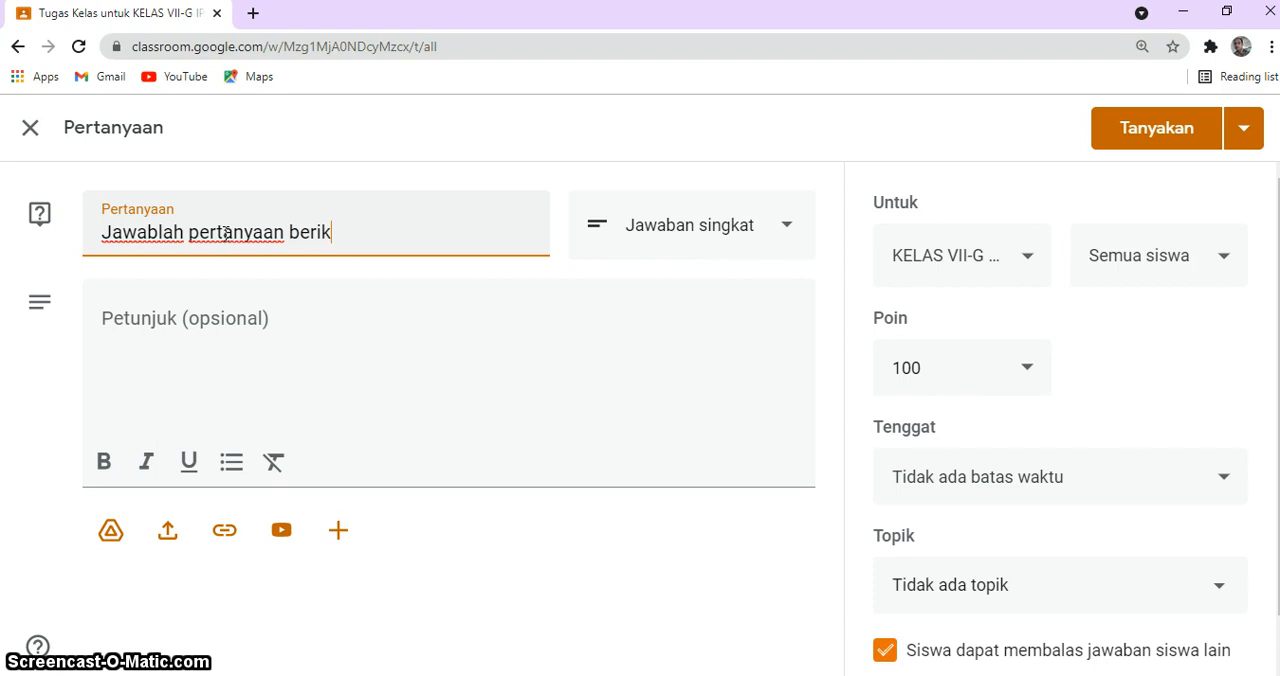
pyautogui.write('ut :')
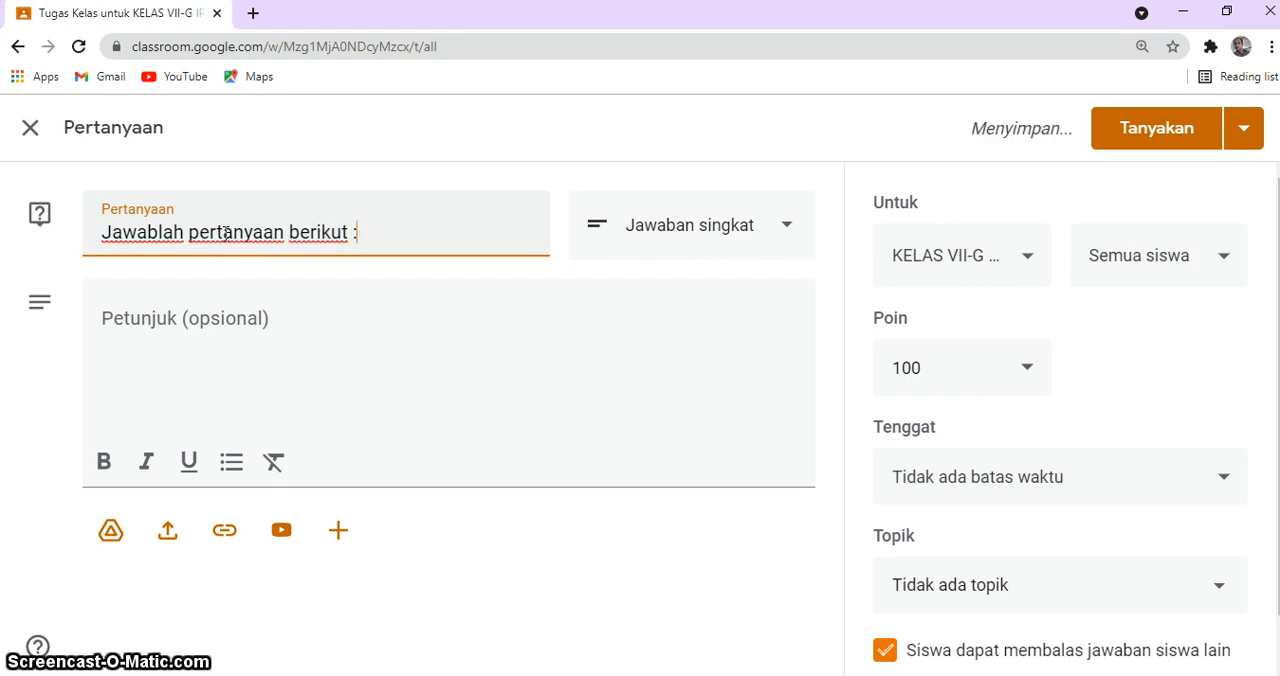
pyautogui.press('Return')
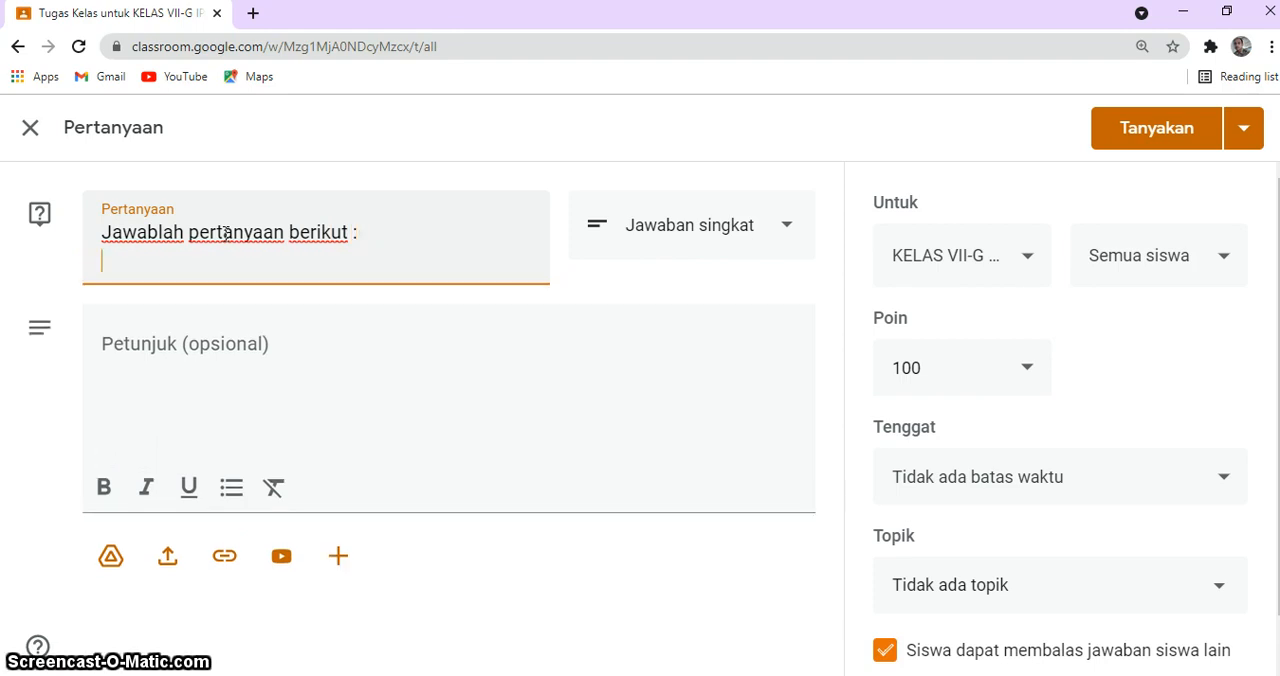
# Step: Add the first item "1. Sebutkan Keterampilan Proses Sains Dasar (Basic-skill)" to the question text
pyautogui.write('1. Sebutkan')
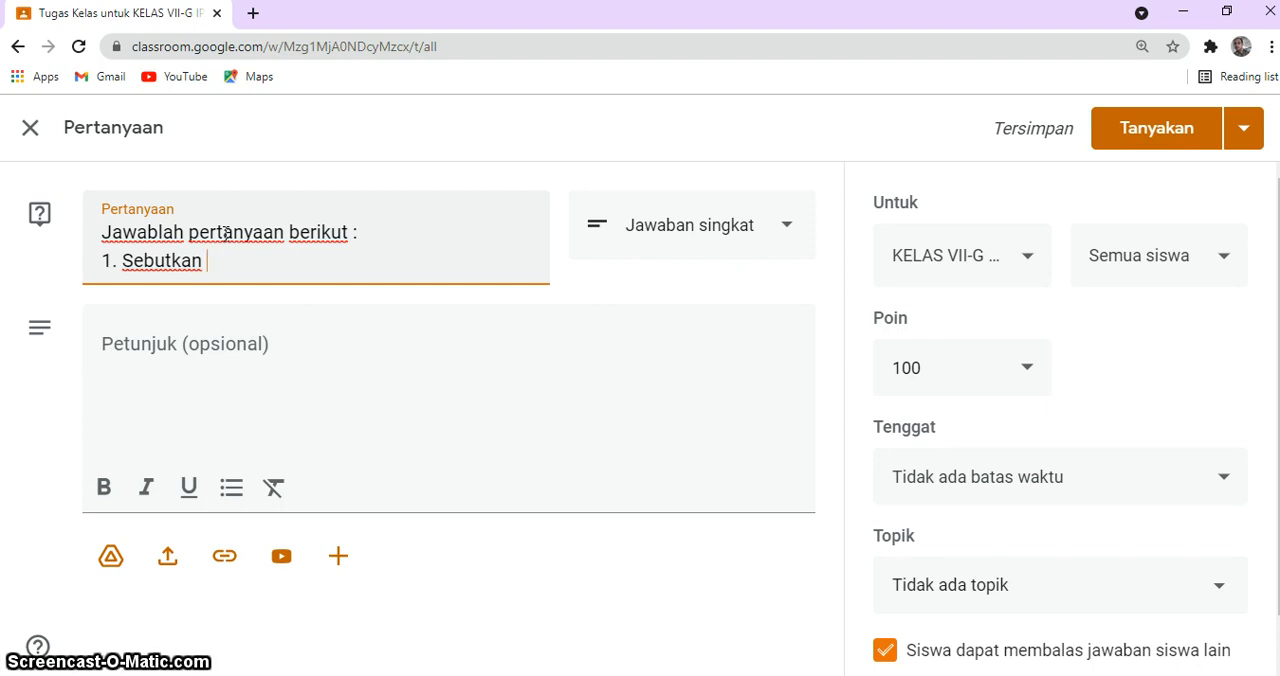
pyautogui.write('Keteram')
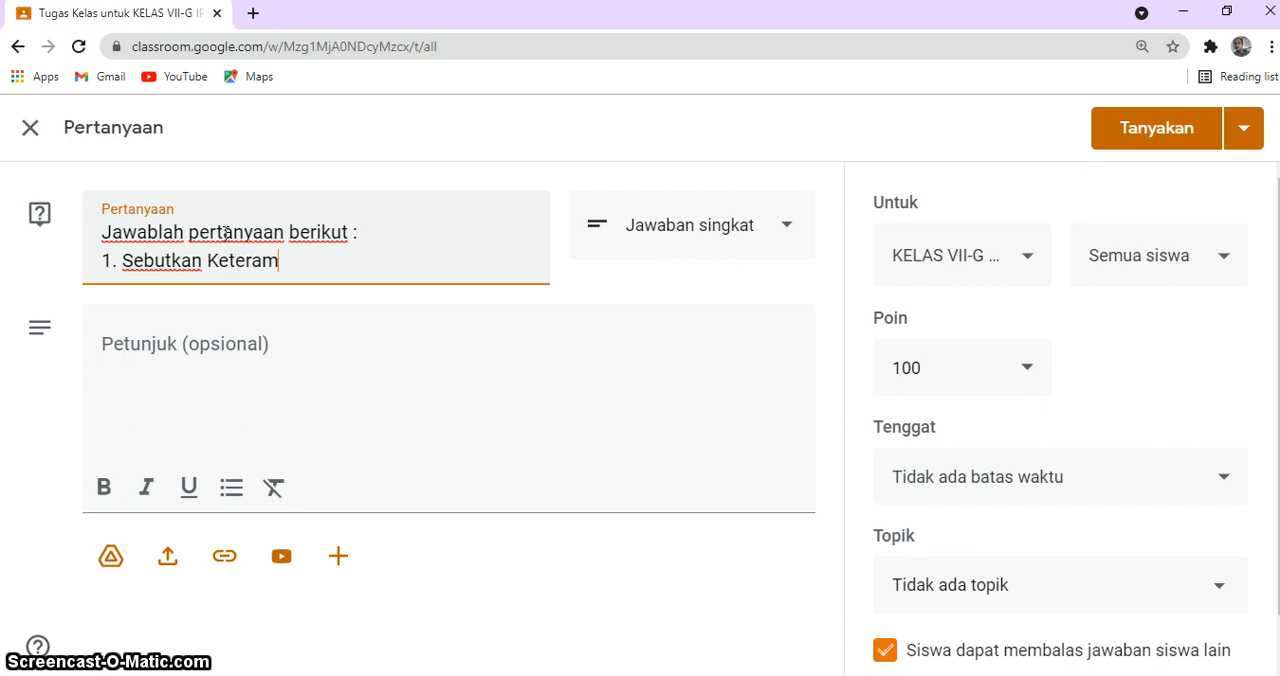
pyautogui.write('pilan Pros')
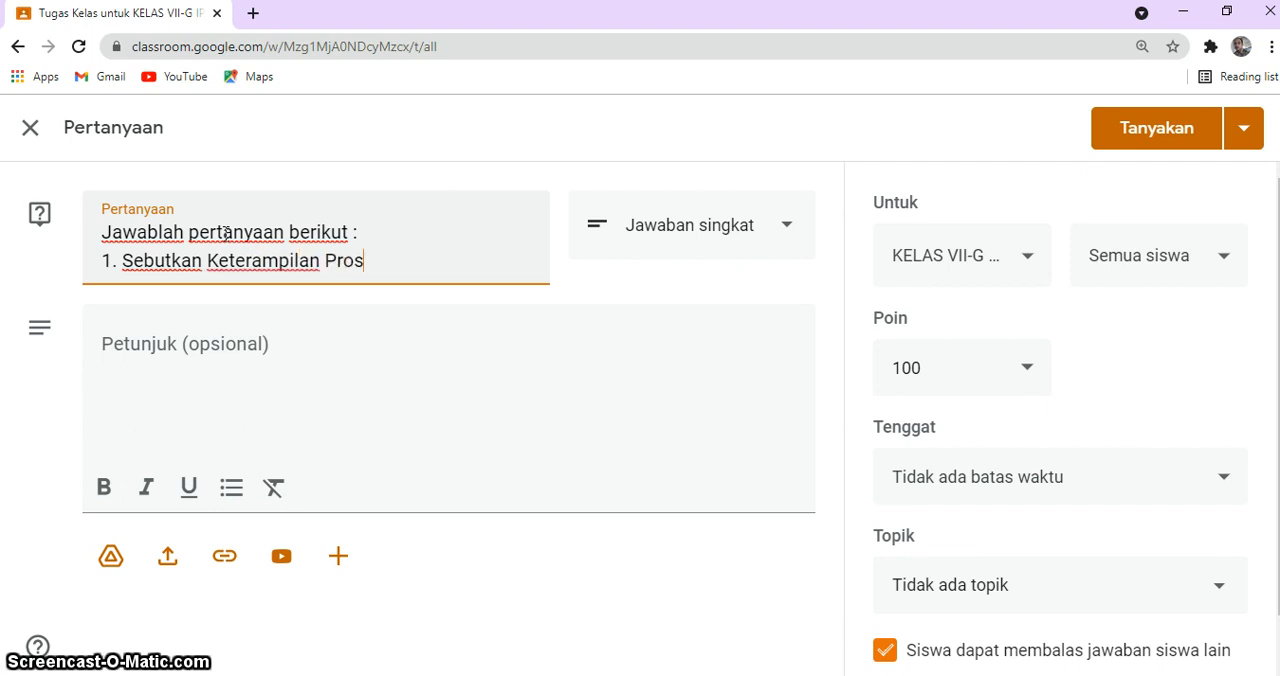
pyautogui.write('es Sain')
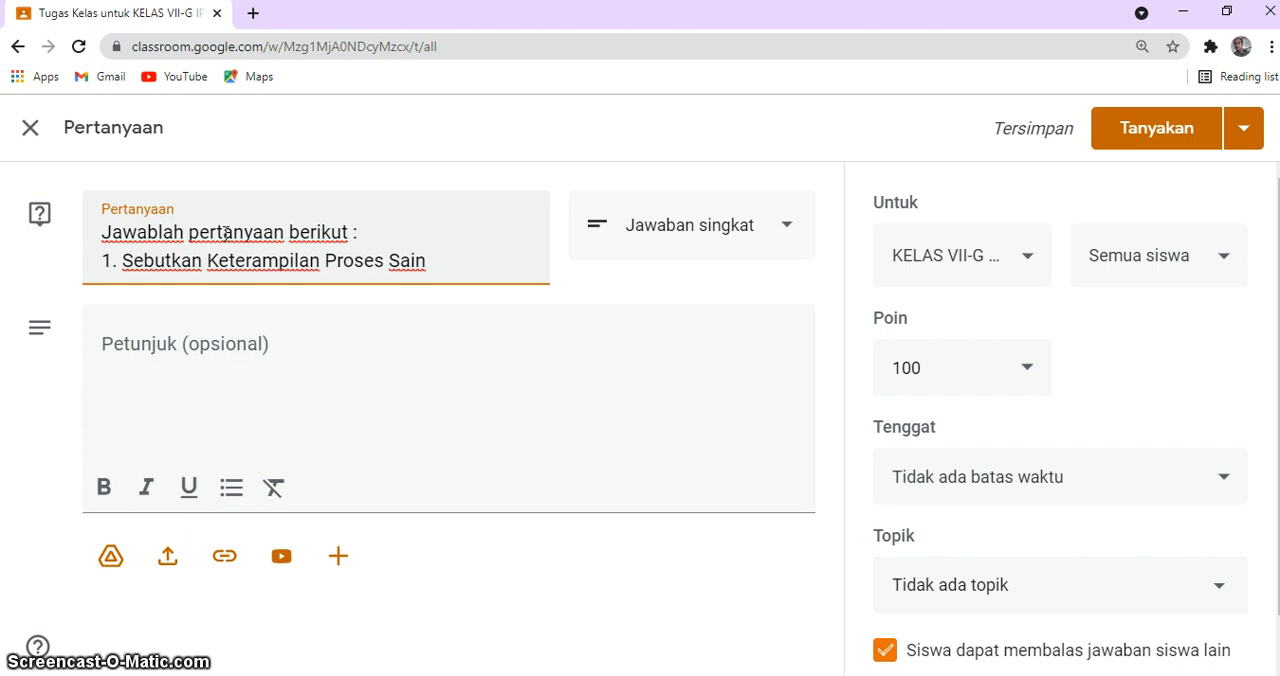
pyautogui.write('s')
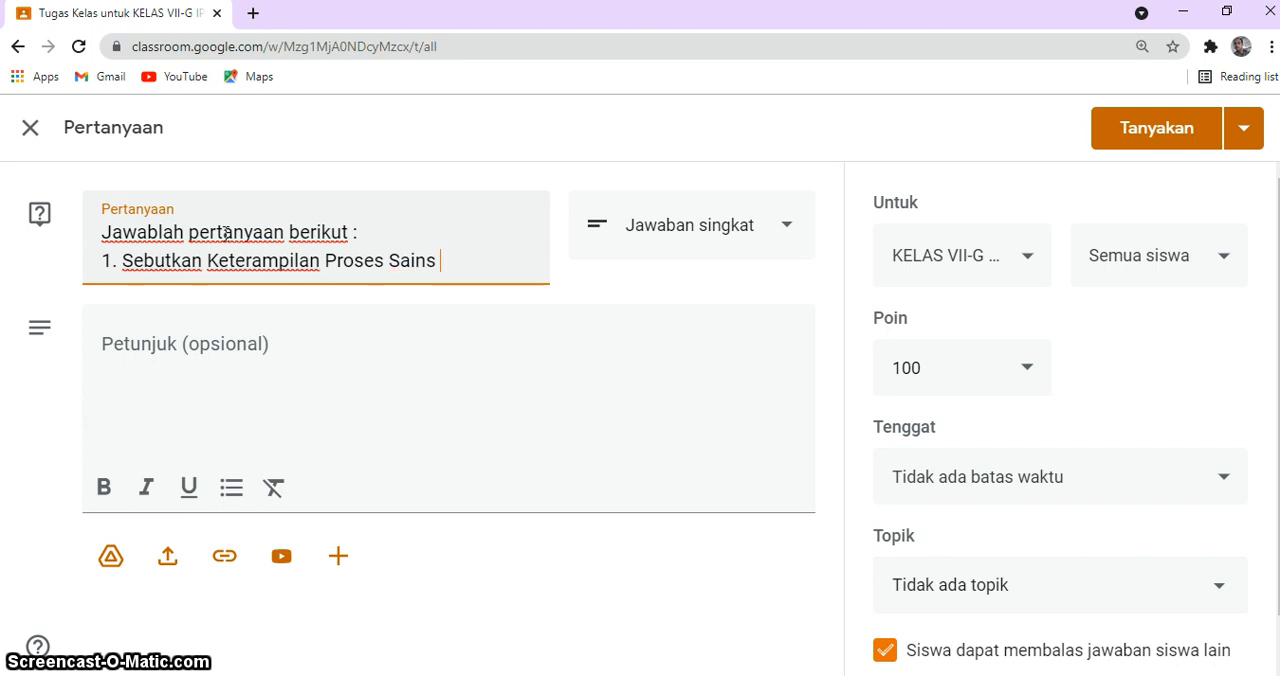
pyautogui.write(' Dasar (')
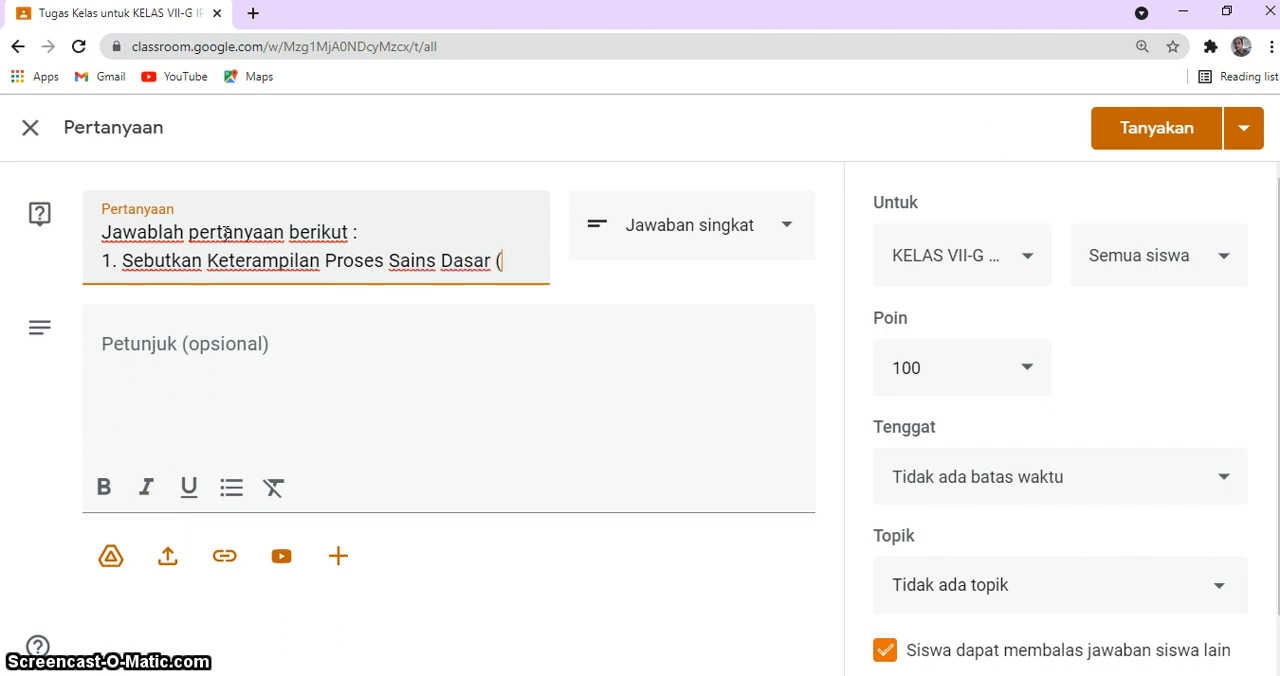
pyautogui.write('Basic-')
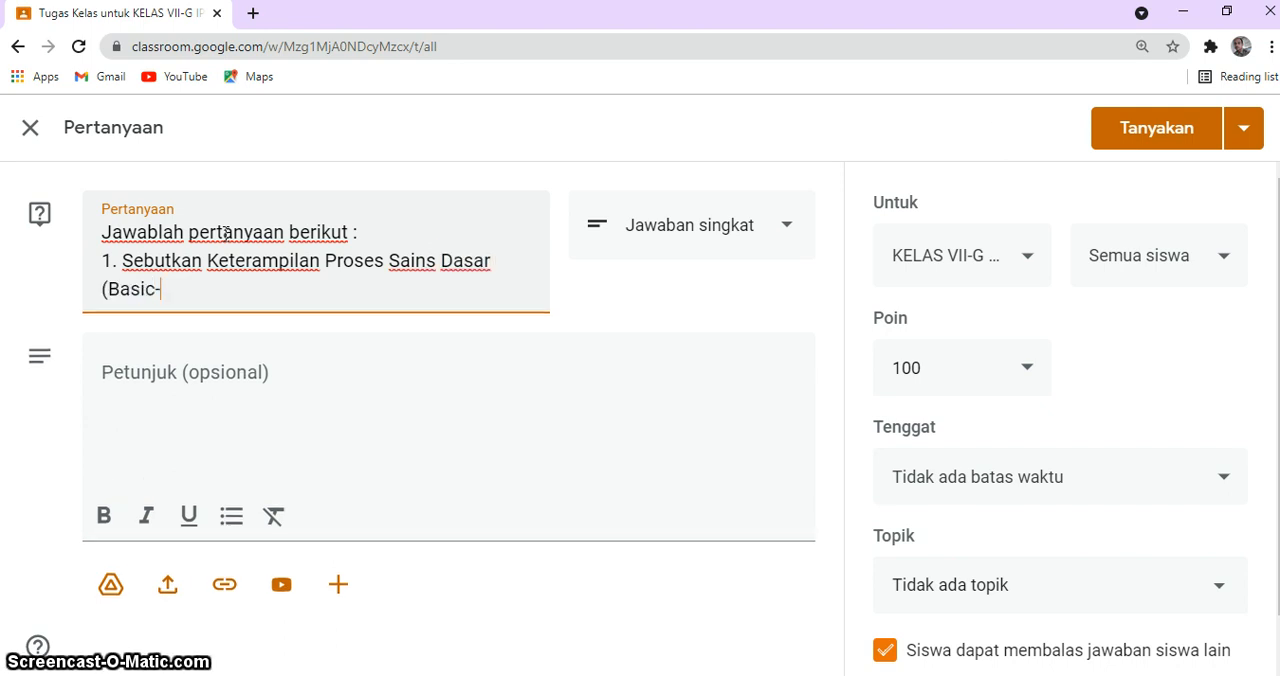
pyautogui.write('skil')
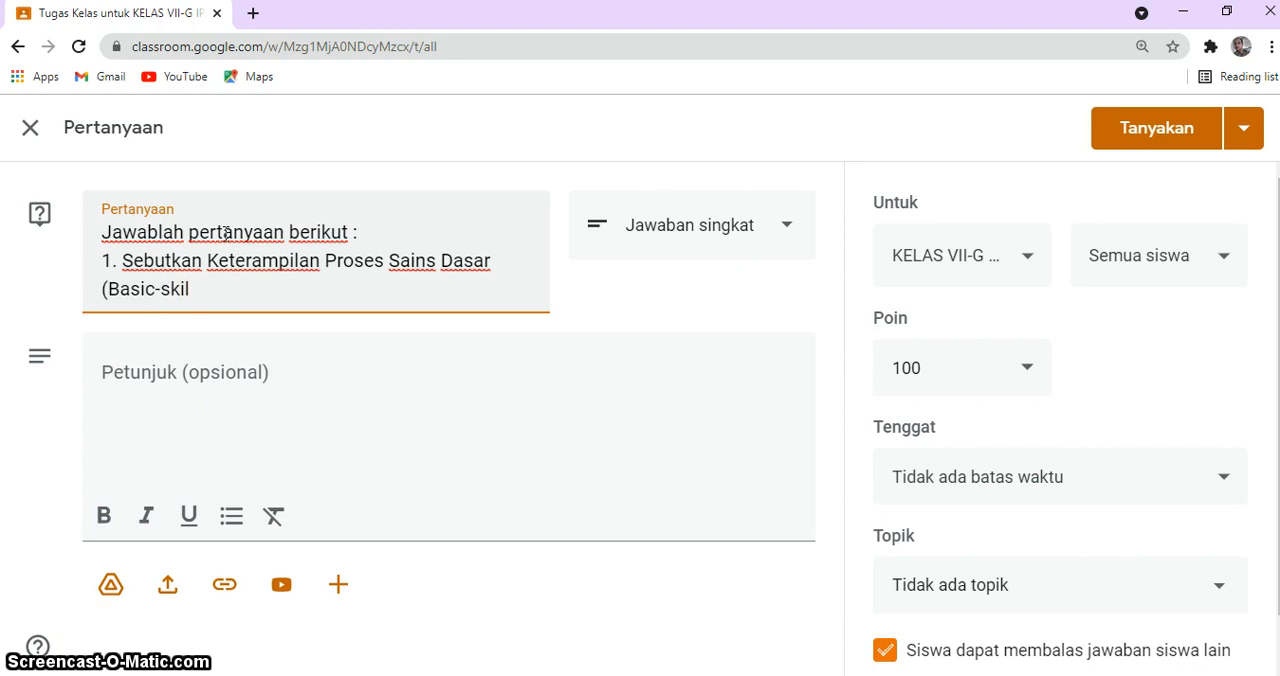
pyautogui.write('l)')
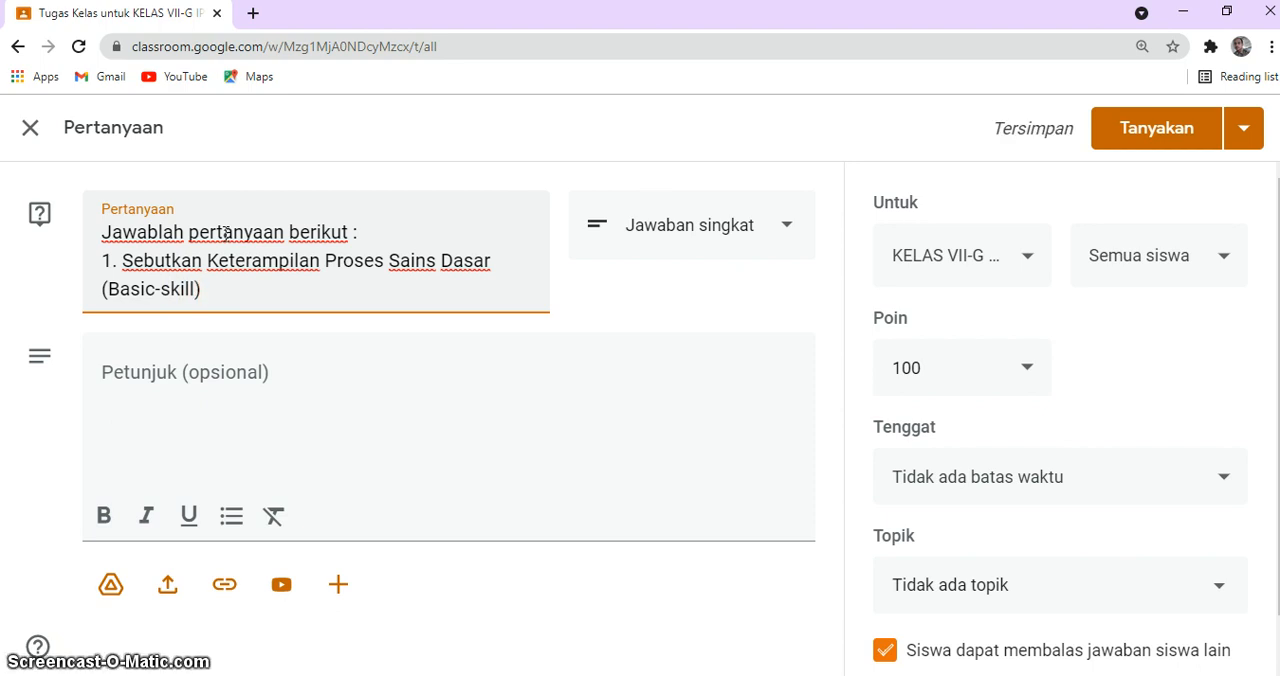
pyautogui.click(218, 380)
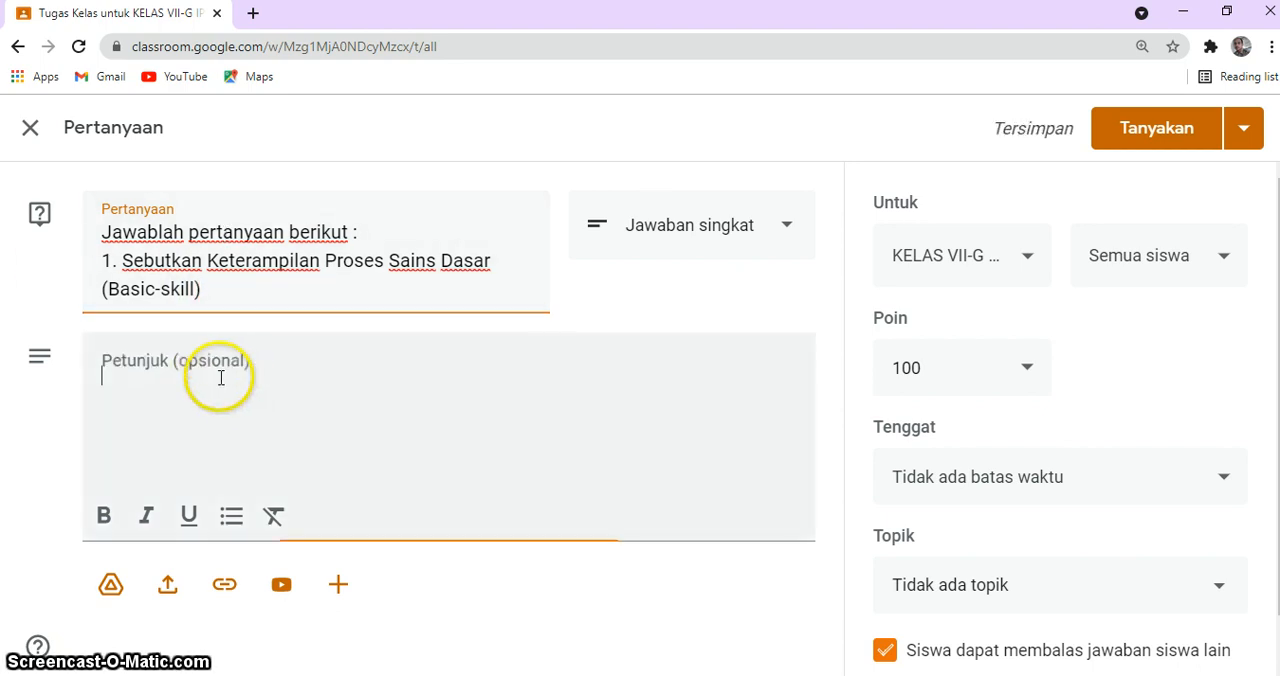
# Step: Add the second item "2. Sebutkan jenis-jenis keterapilan mengamati !" to the question text and end the first item with "!"
pyautogui.click(216, 288)
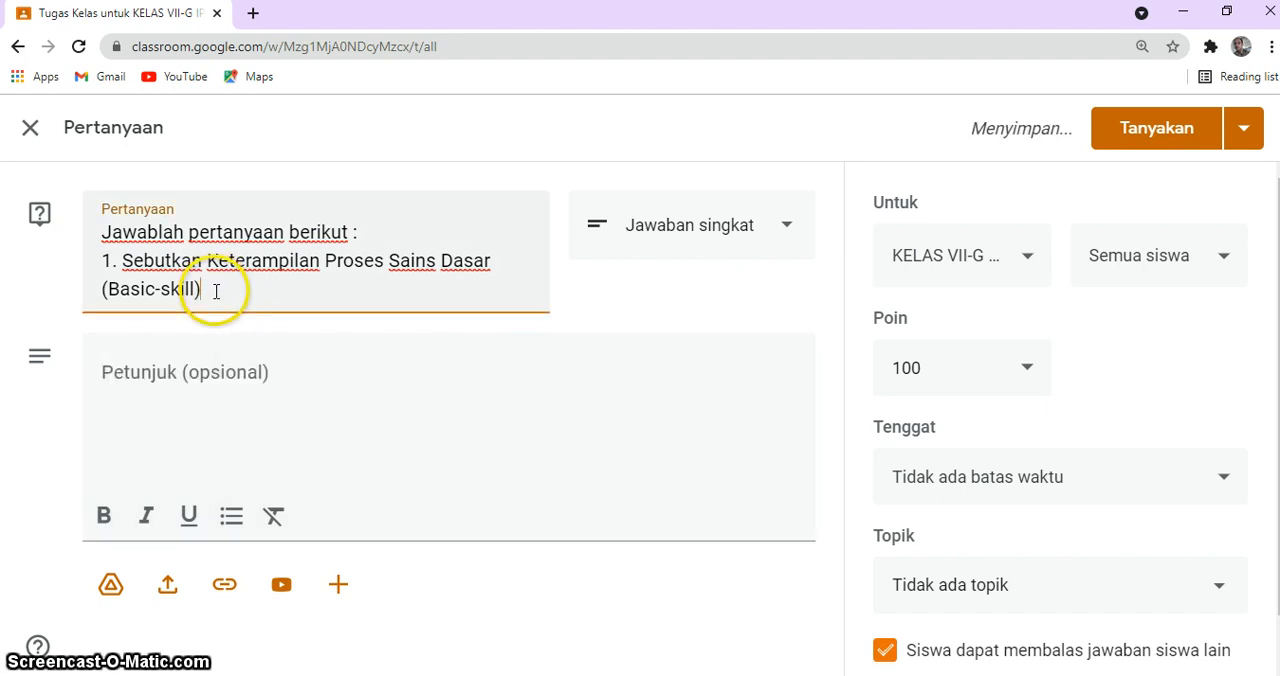
pyautogui.press('Return')
pyautogui.write('2.')
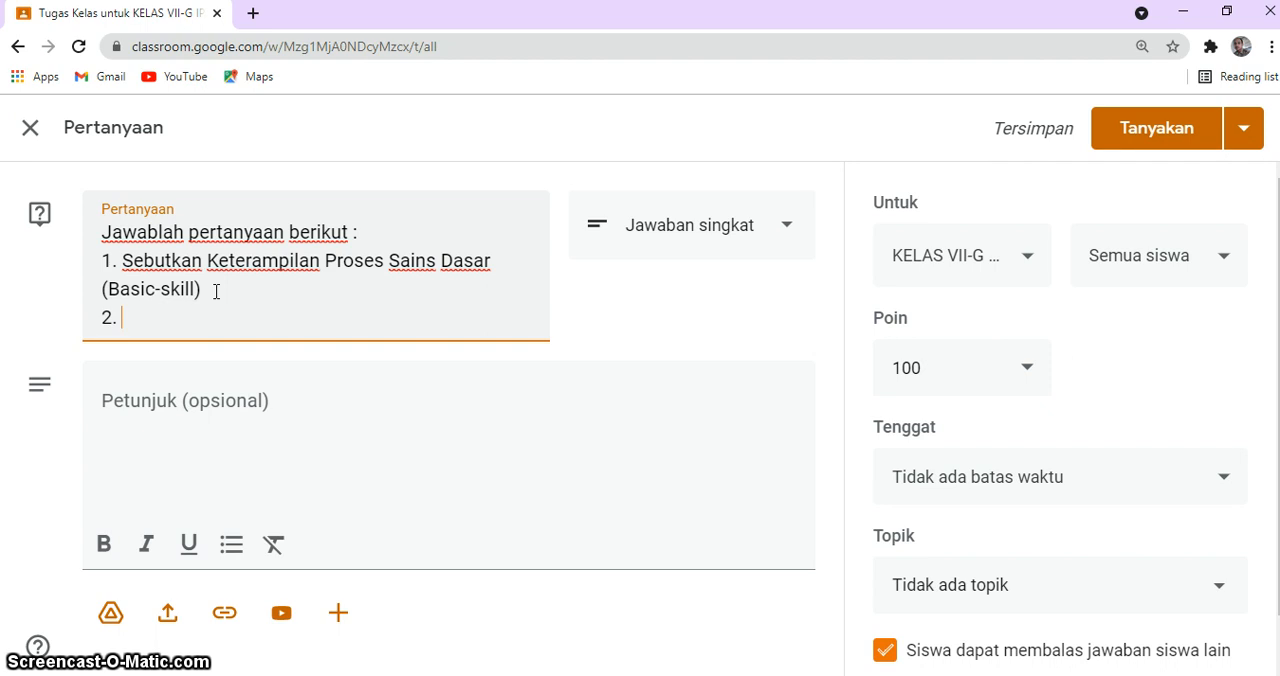
pyautogui.write('Sebutkan ')
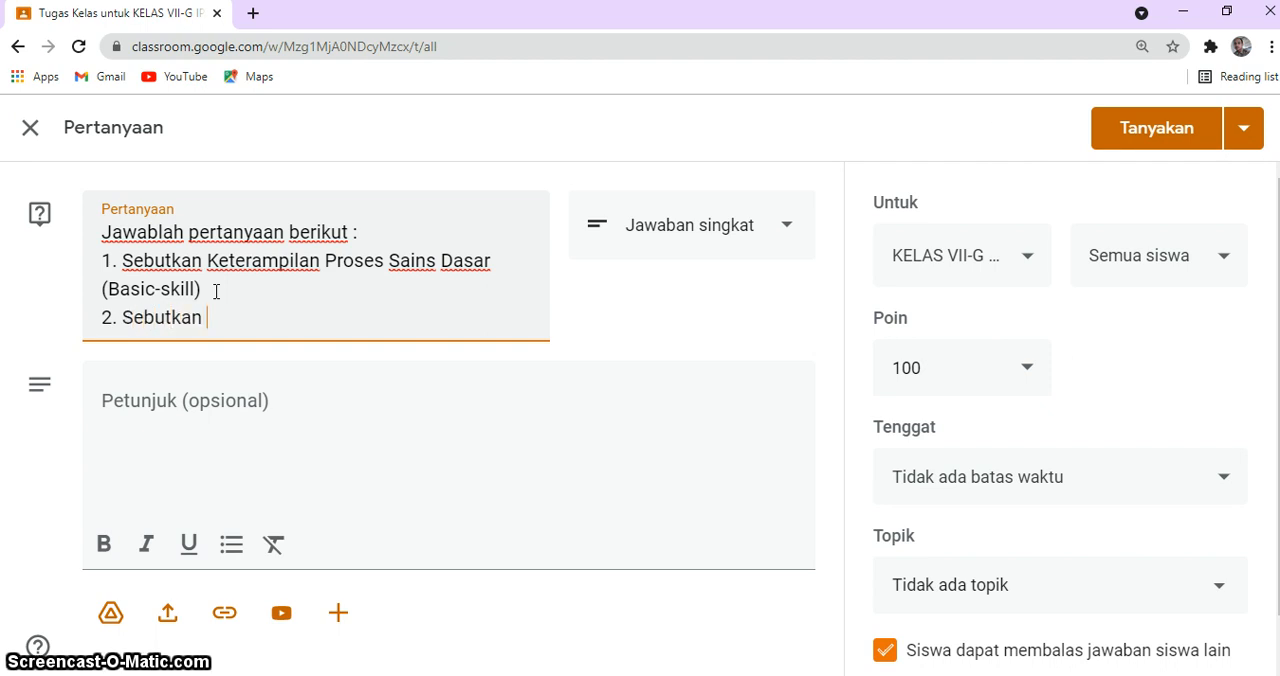
pyautogui.write('jenis')
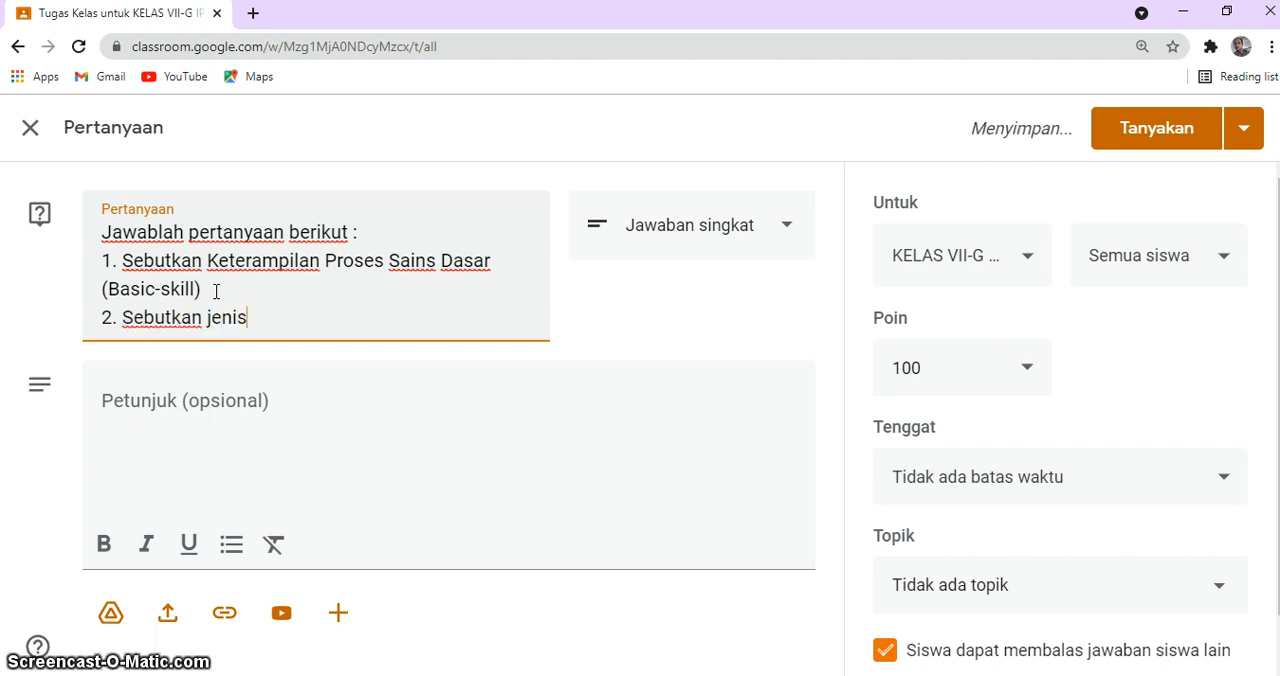
pyautogui.click(216, 291)
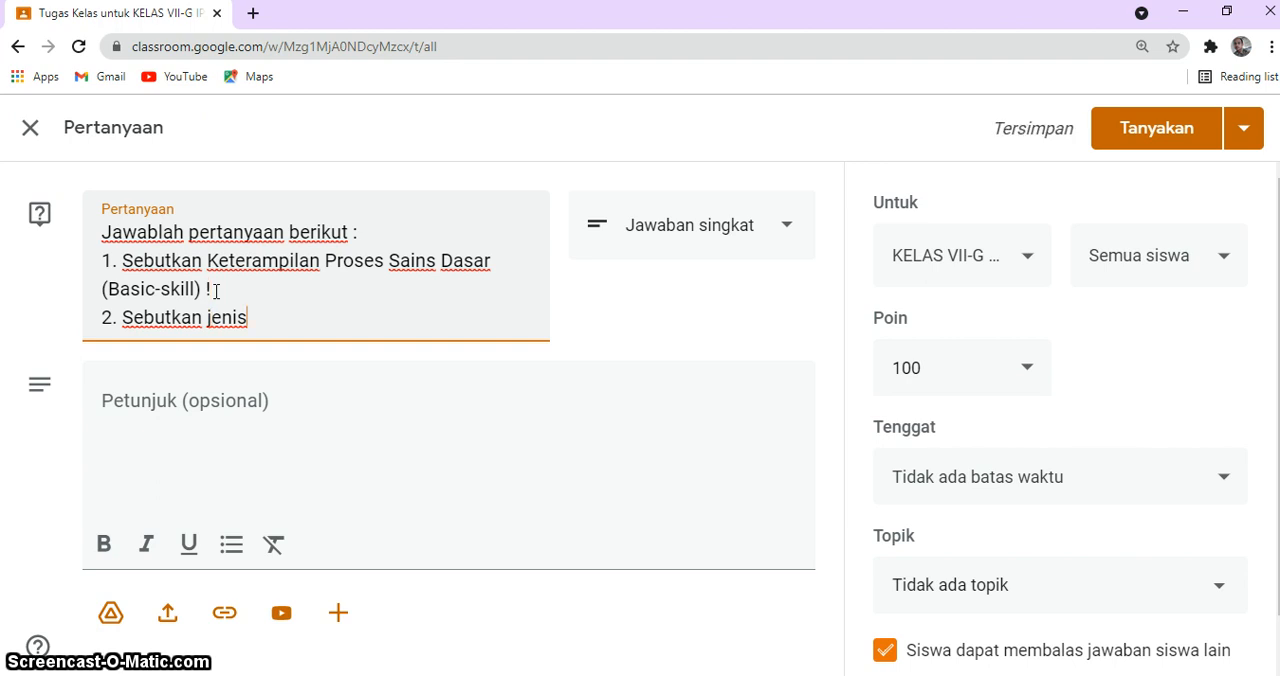
pyautogui.press('End')
pyautogui.write('-jenis')
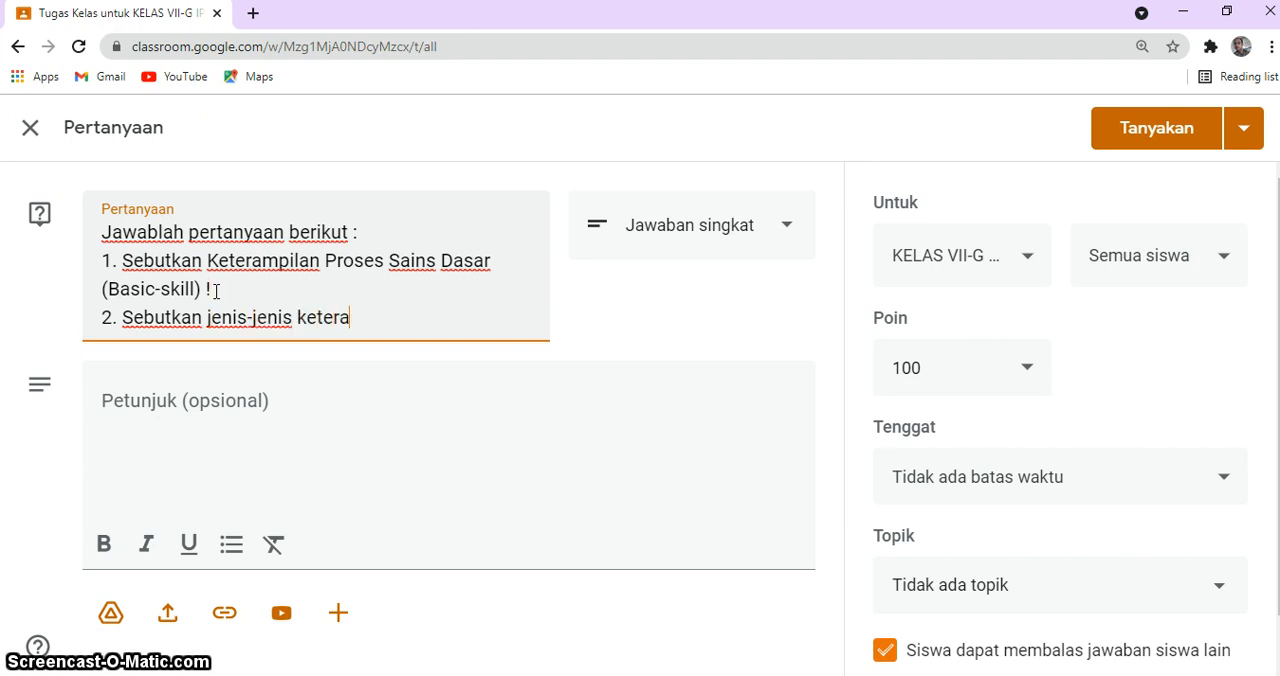
pyautogui.write(' keterapilan meng')
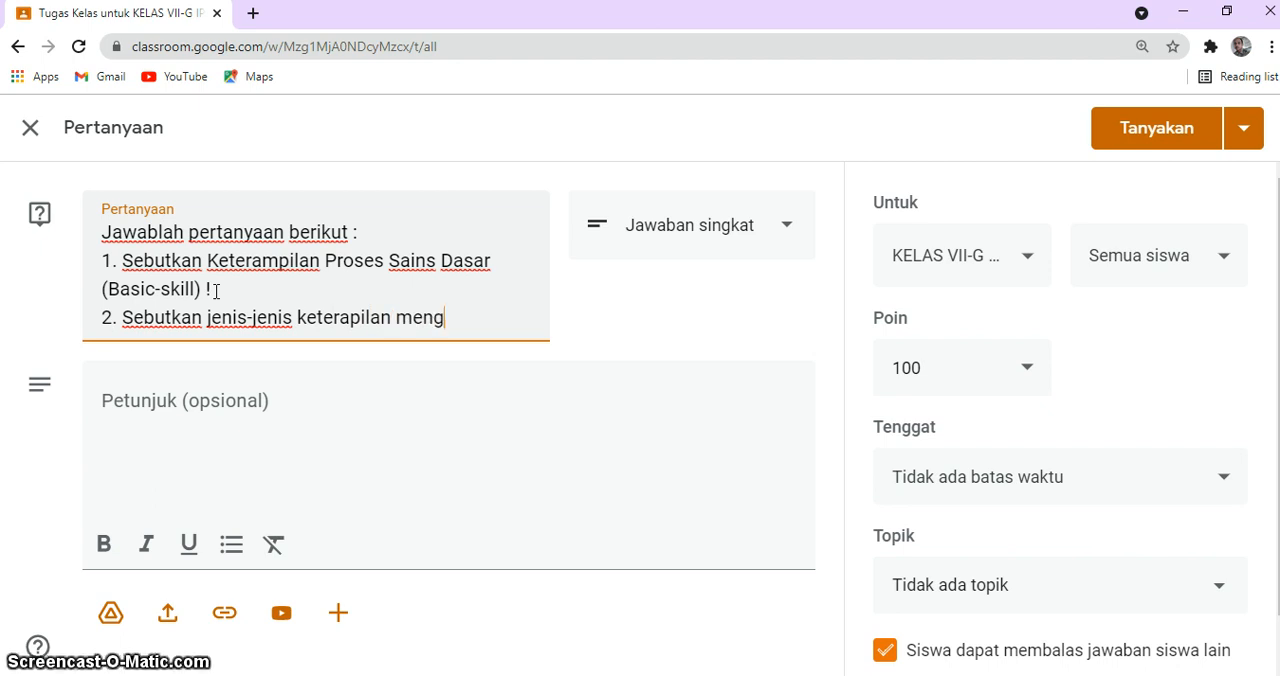
pyautogui.write('amati !')
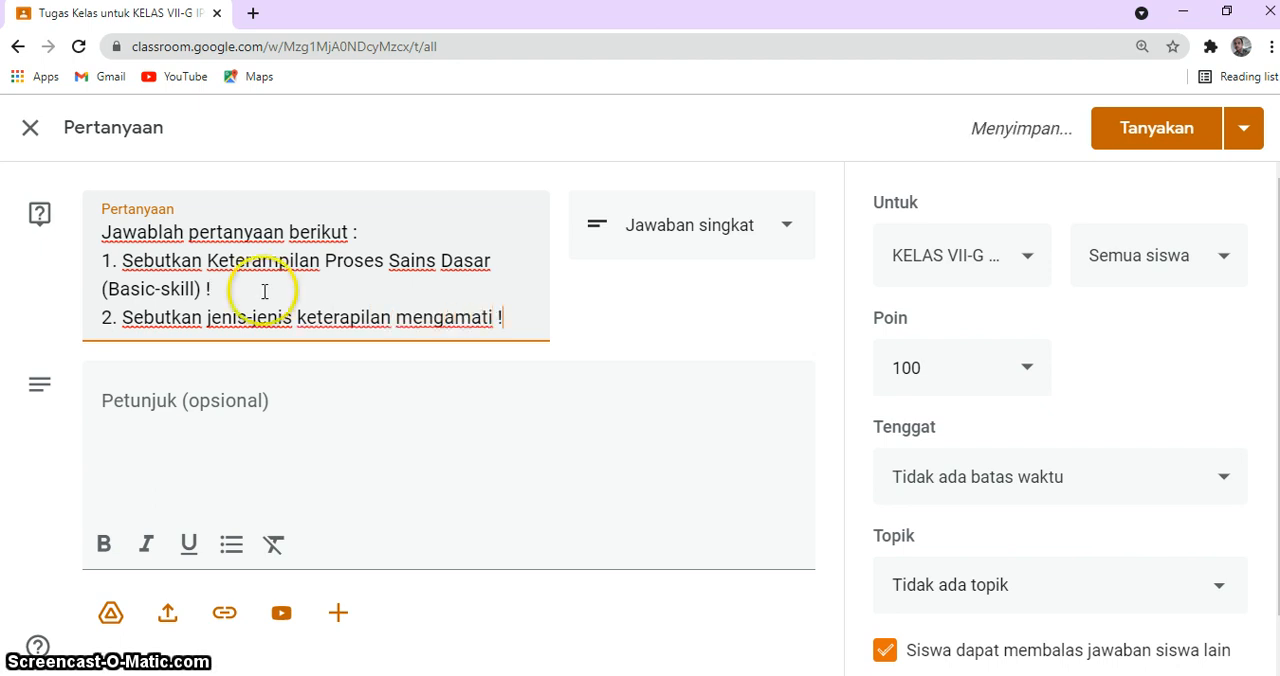
# Step: Enter "Jawablah di bawah ini !" as the question's instructions
pyautogui.click(182, 402)
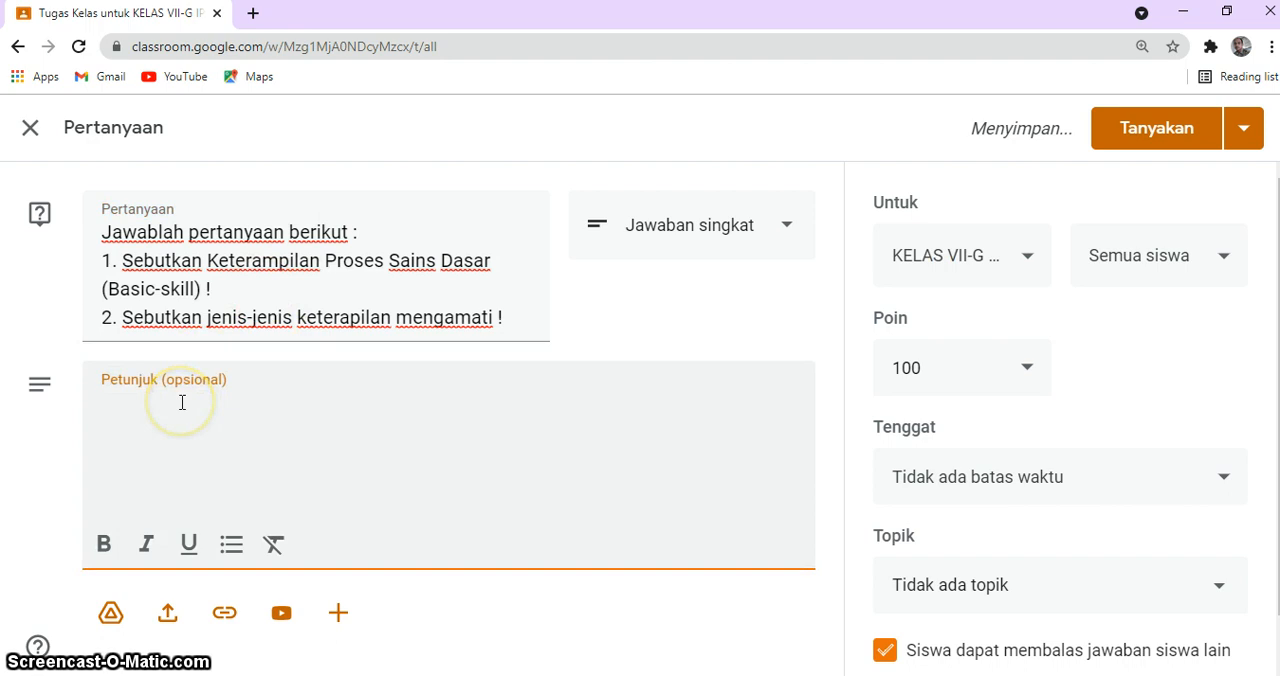
pyautogui.write('Jawablah di')
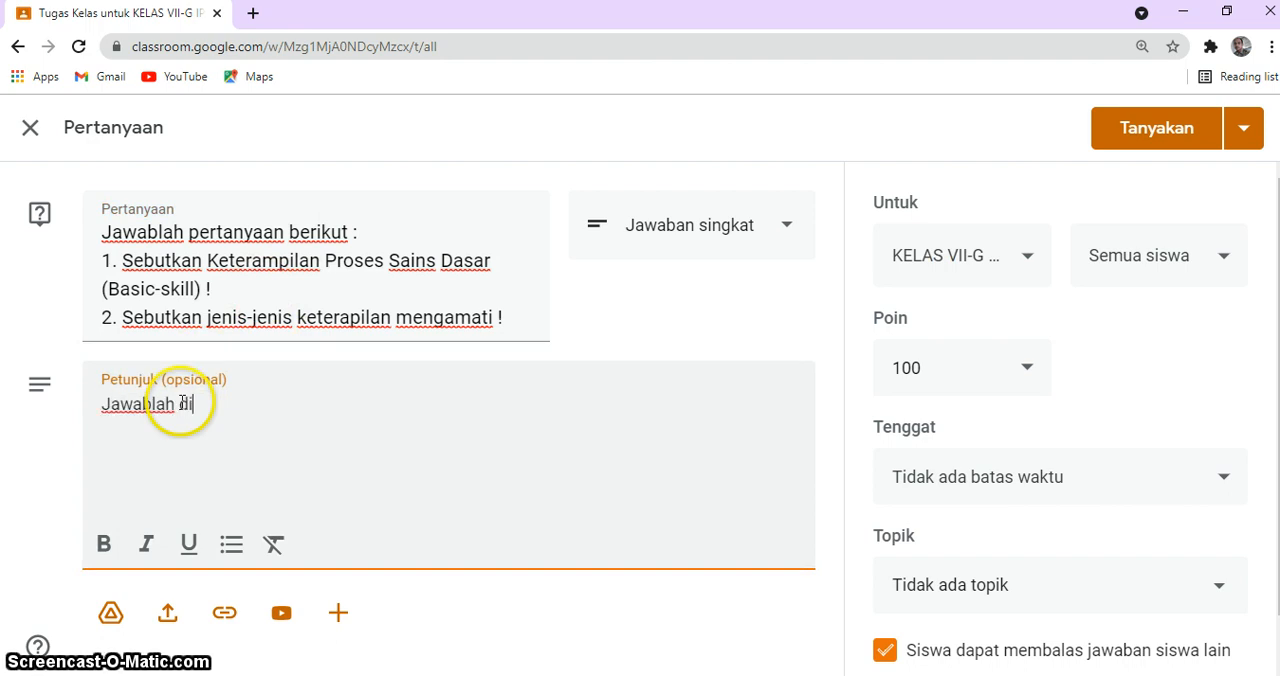
pyautogui.write(' bawah ii')
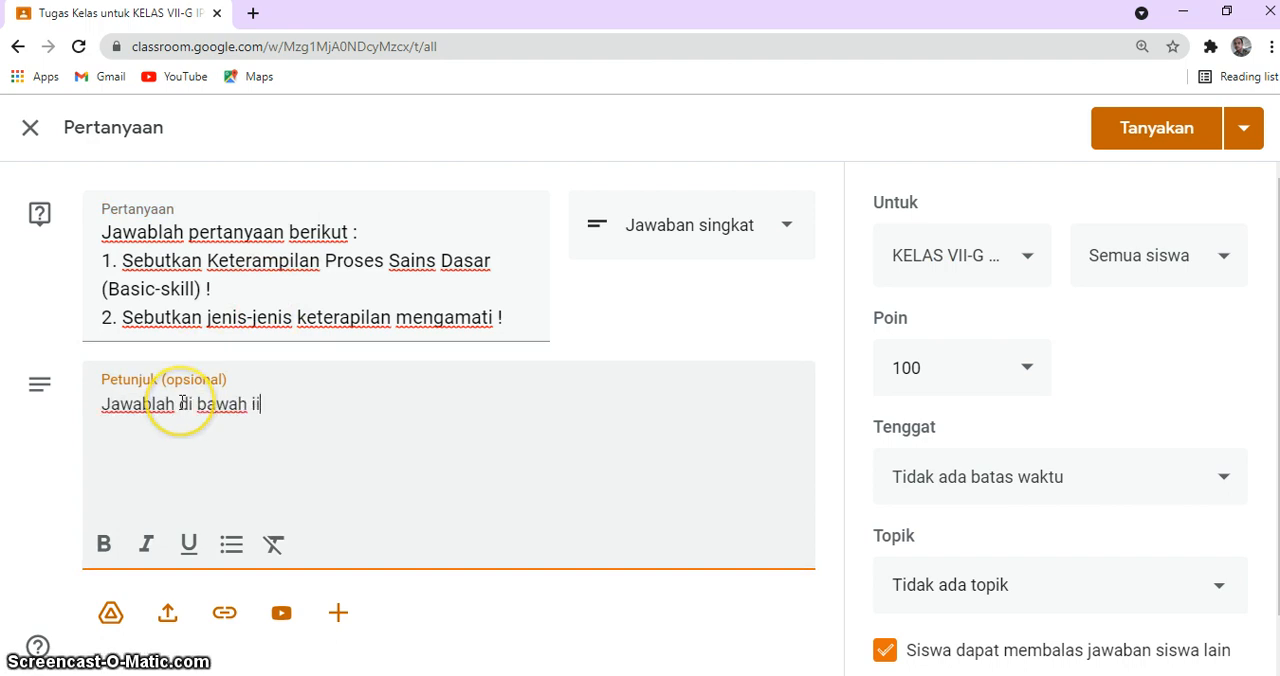
pyautogui.press('BackSpace')
pyautogui.write('ni !')
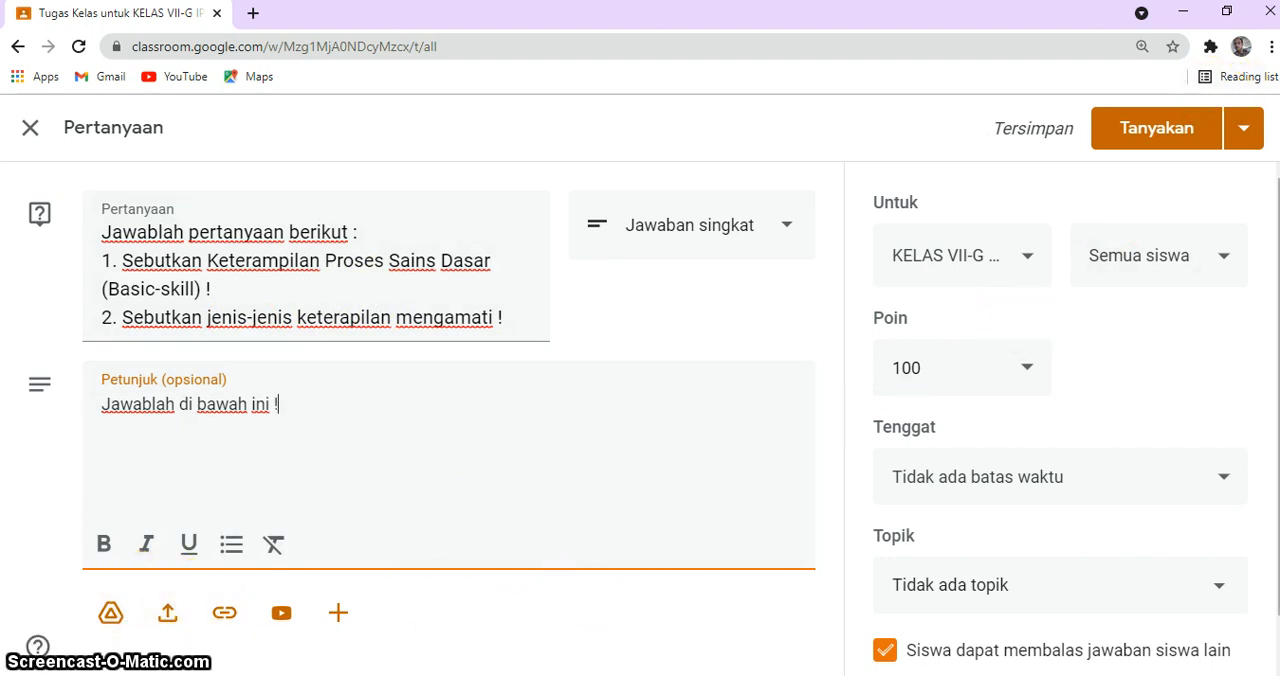
# Step: Set the question's due date to 30 August 2021 without a time
pyautogui.moveTo(1278, 205); pyautogui.dragTo(1278, 236)
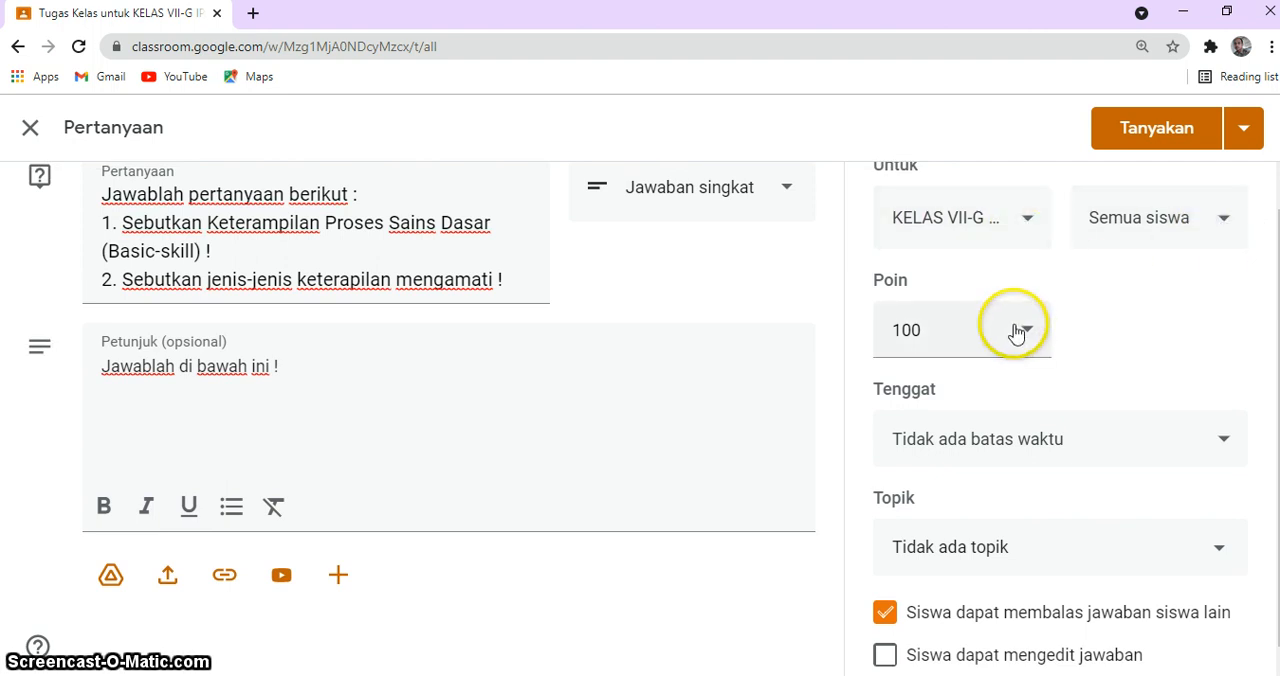
pyautogui.click(1224, 448)
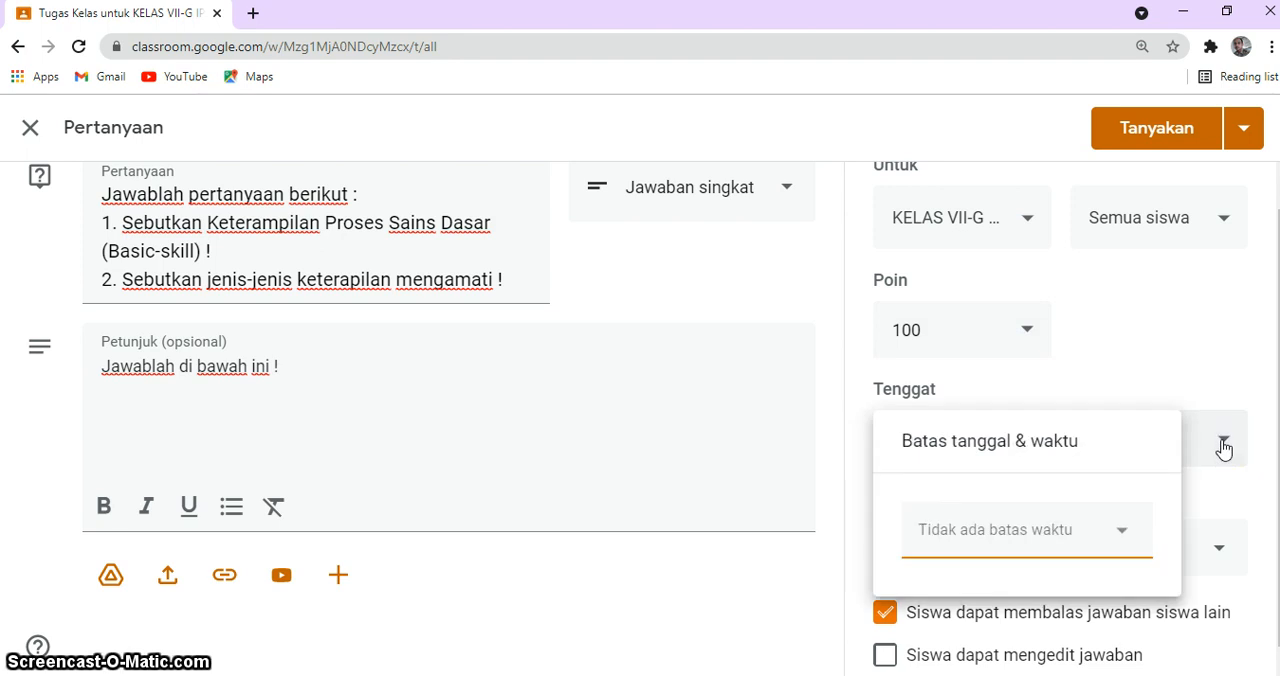
pyautogui.click(1124, 532)
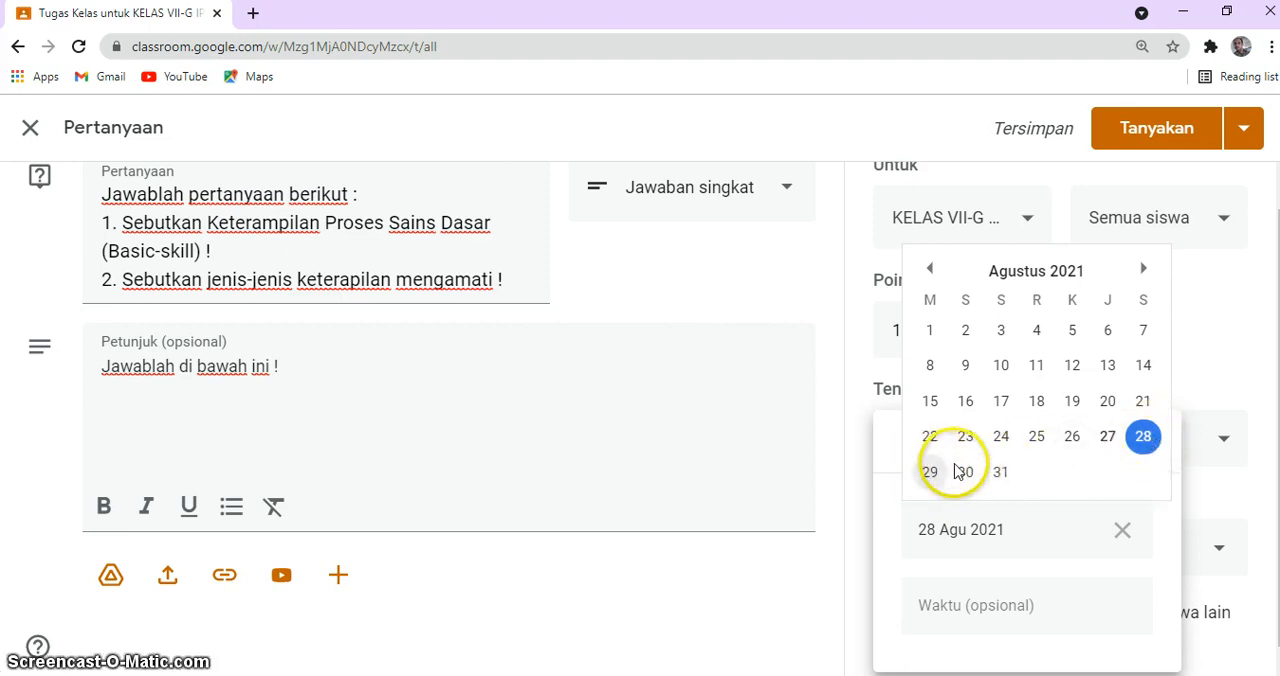
pyautogui.click(965, 474)
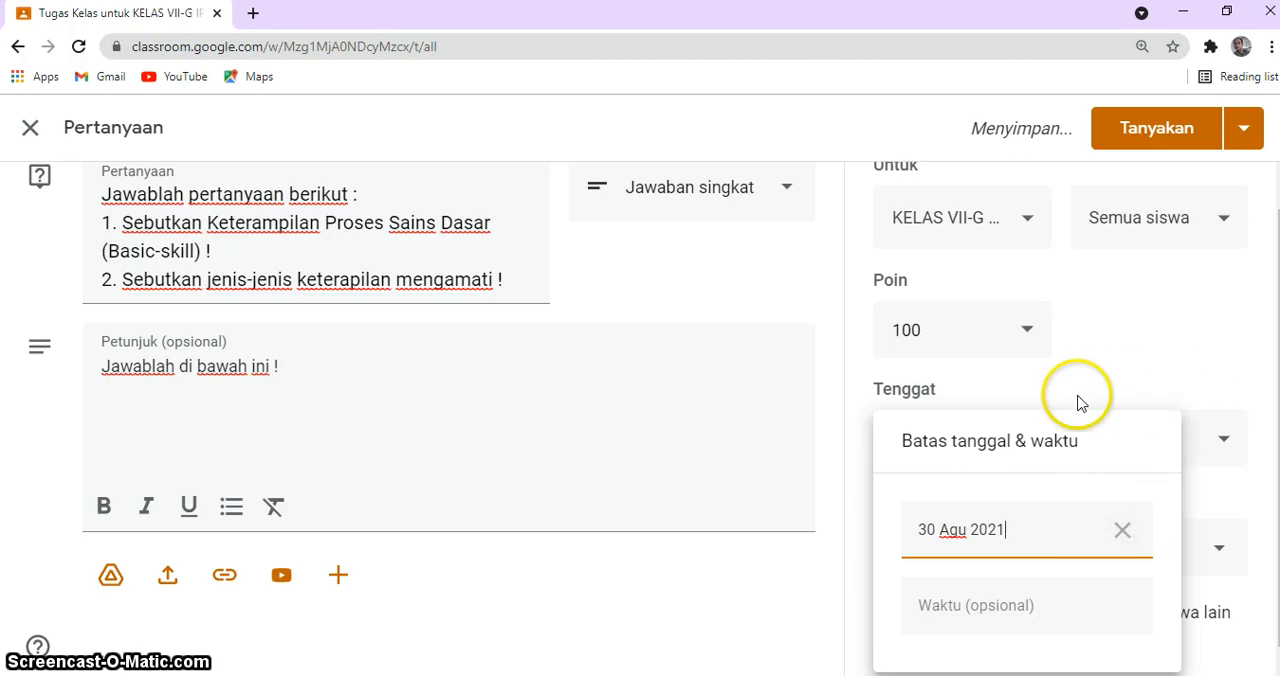
pyautogui.click(818, 440)
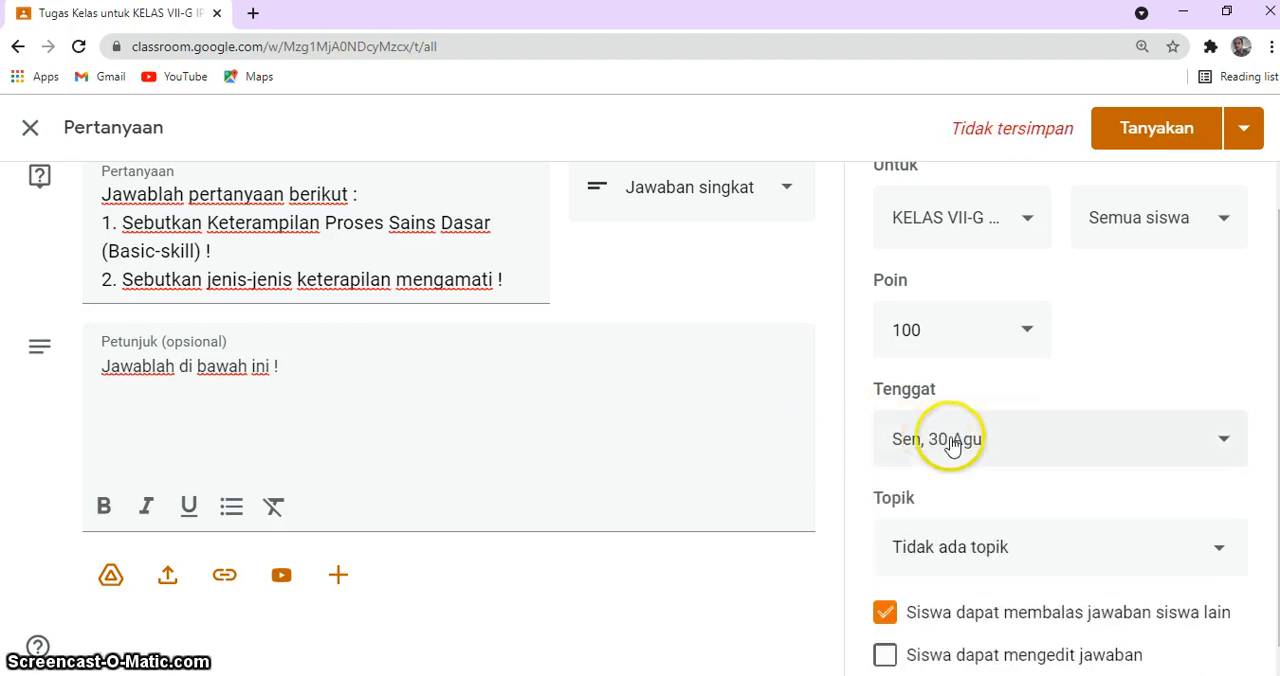
# Step: Assign the question to topic "Bab 1. Obyek IPA dan Pengamatannya", and let students edit their answers but not reply to classmates' answers
pyautogui.click(1220, 551)
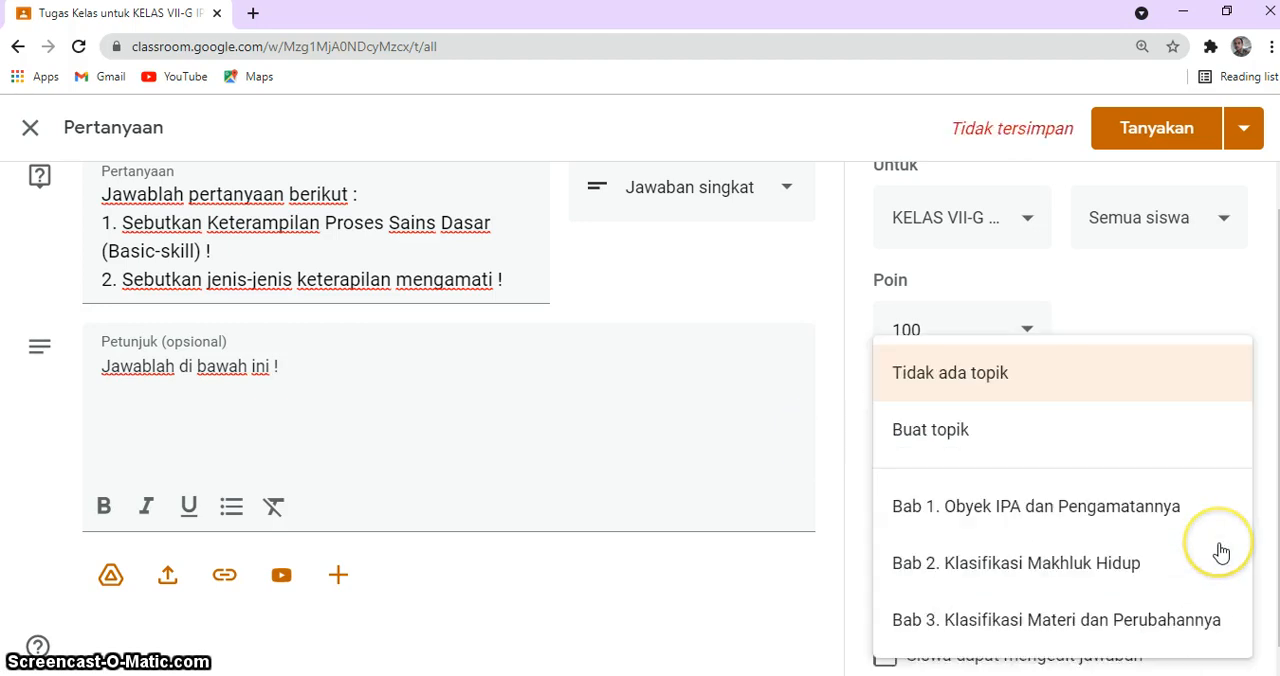
pyautogui.click(1014, 508)
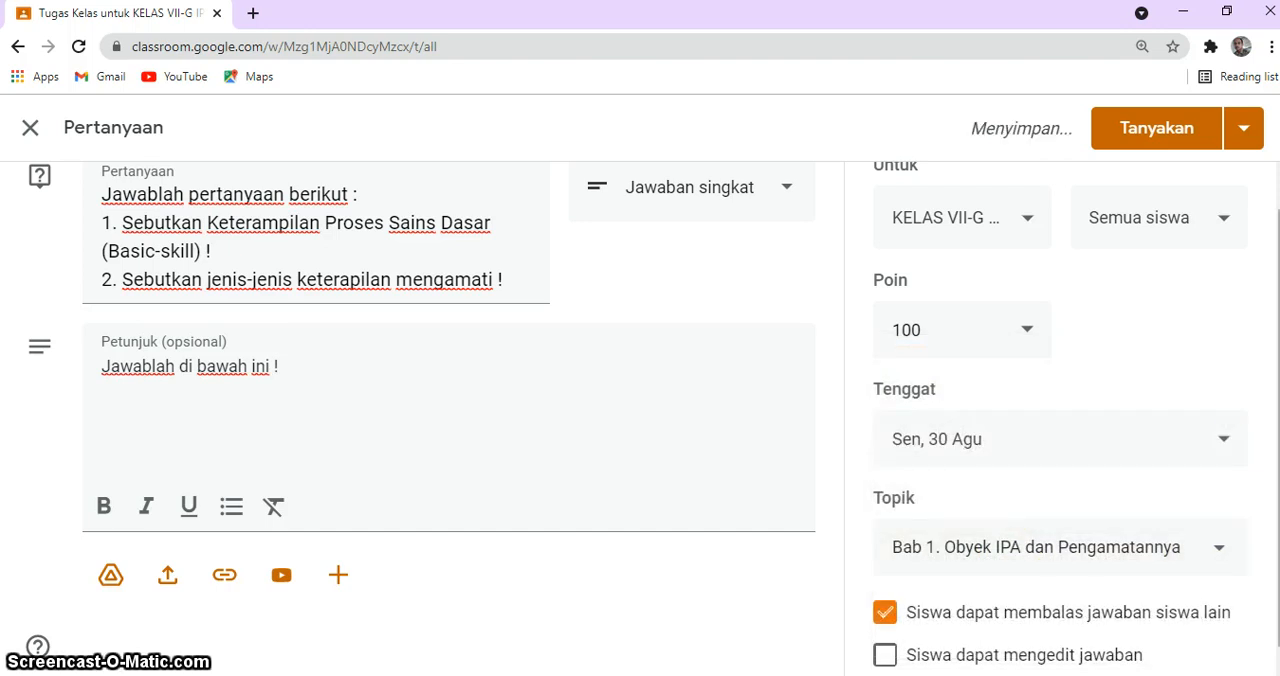
pyautogui.scroll(-1, 654, 416)
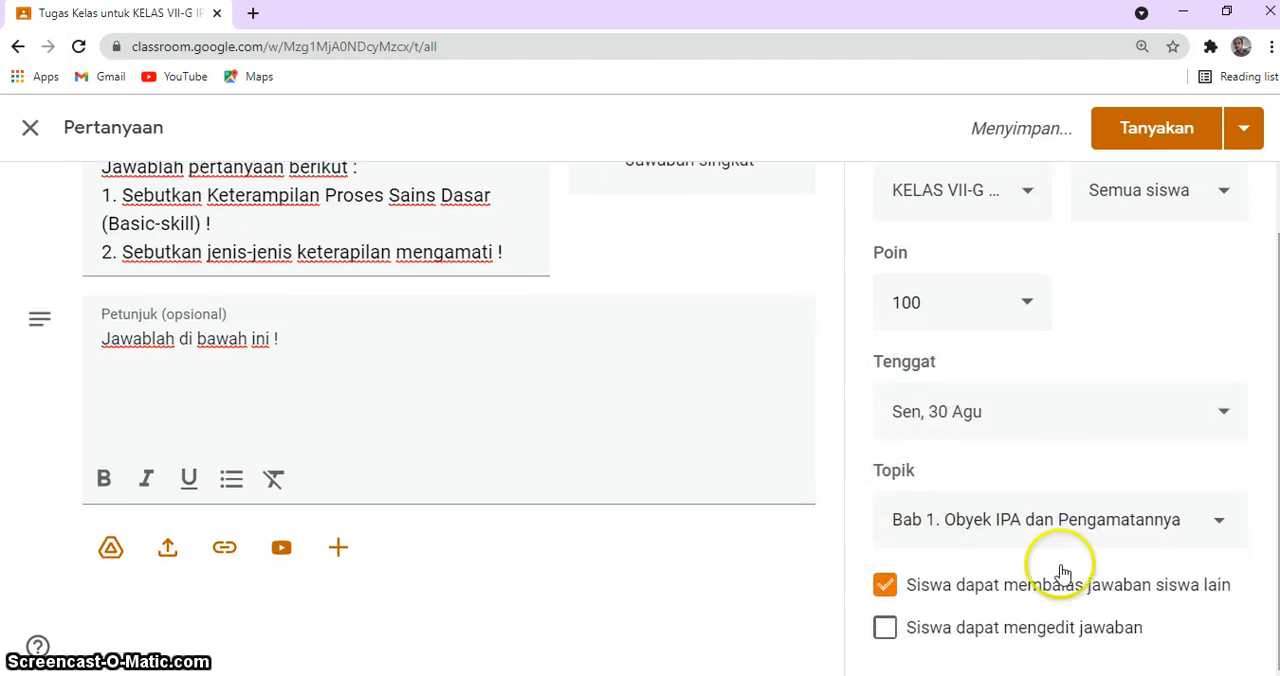
pyautogui.click(886, 629)
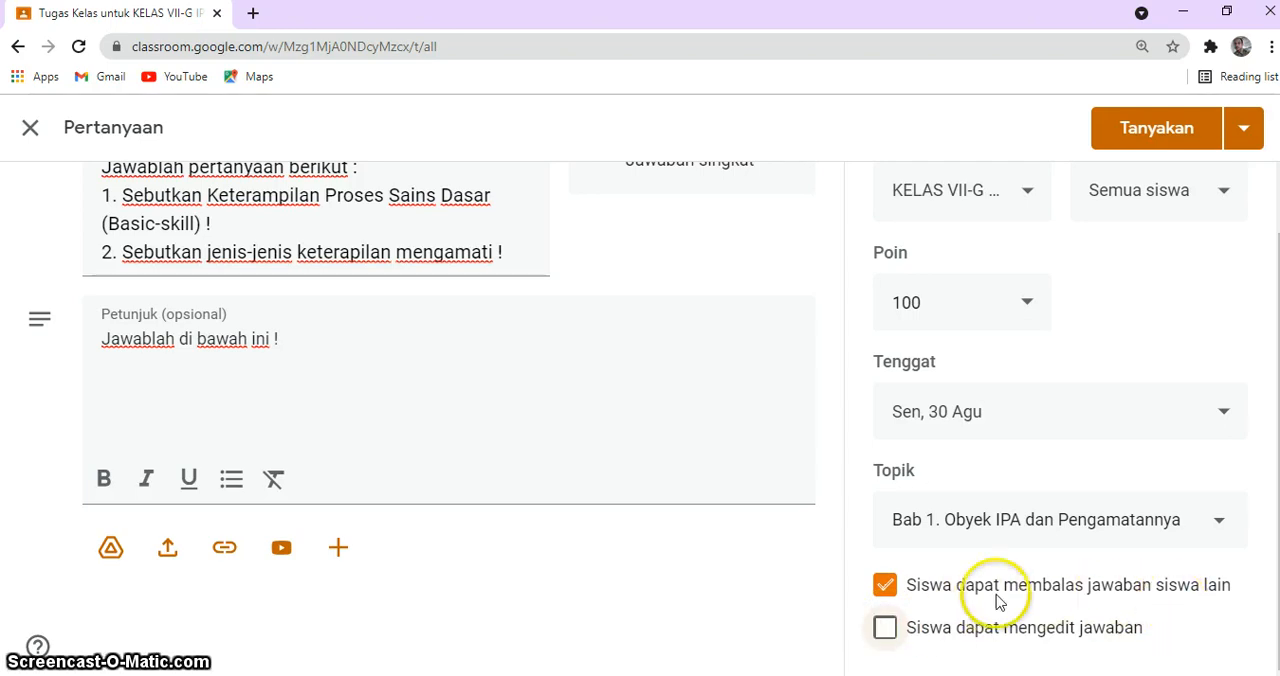
pyautogui.click(885, 586)
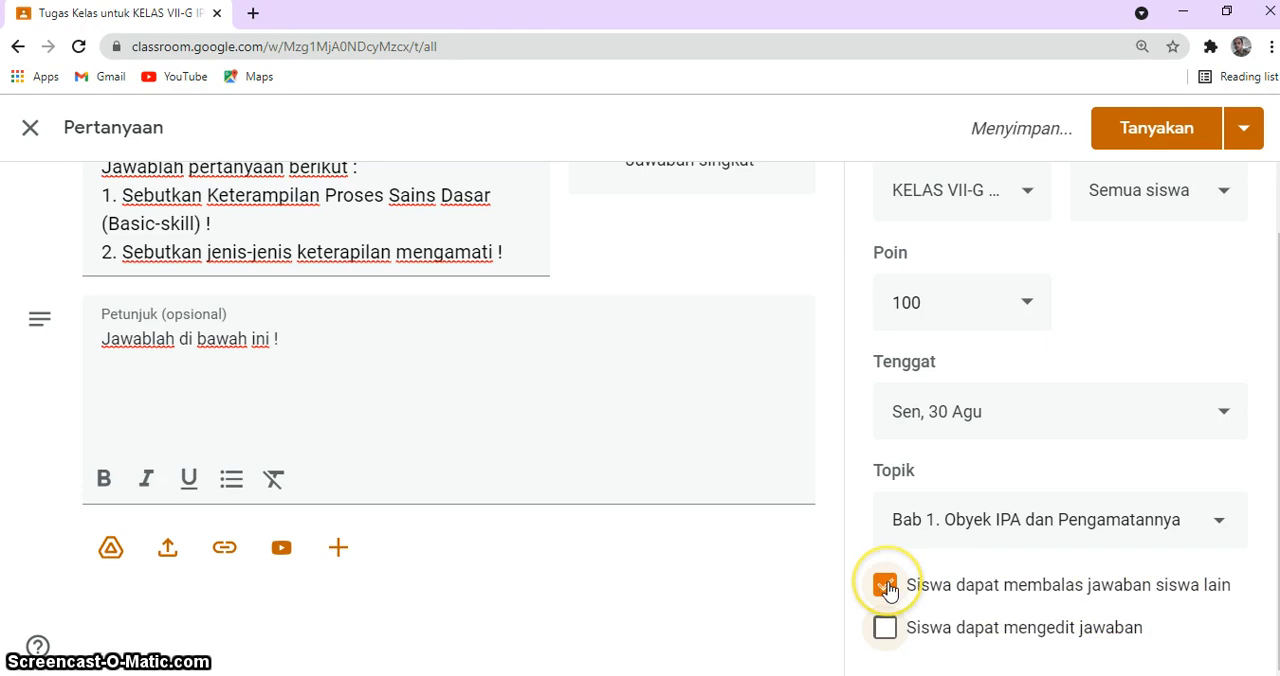
pyautogui.click(886, 587)
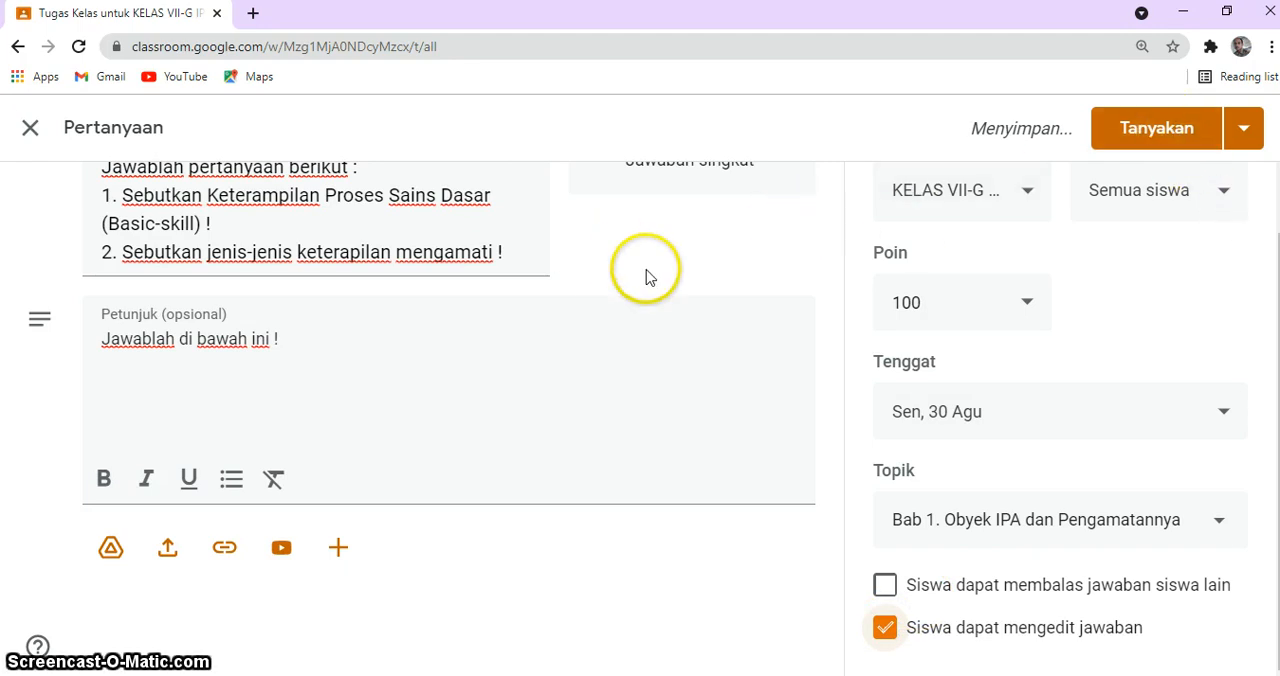
# Step: Post the question to the class immediately, without scheduling it, and retry if posting fails
pyautogui.click(1242, 130)
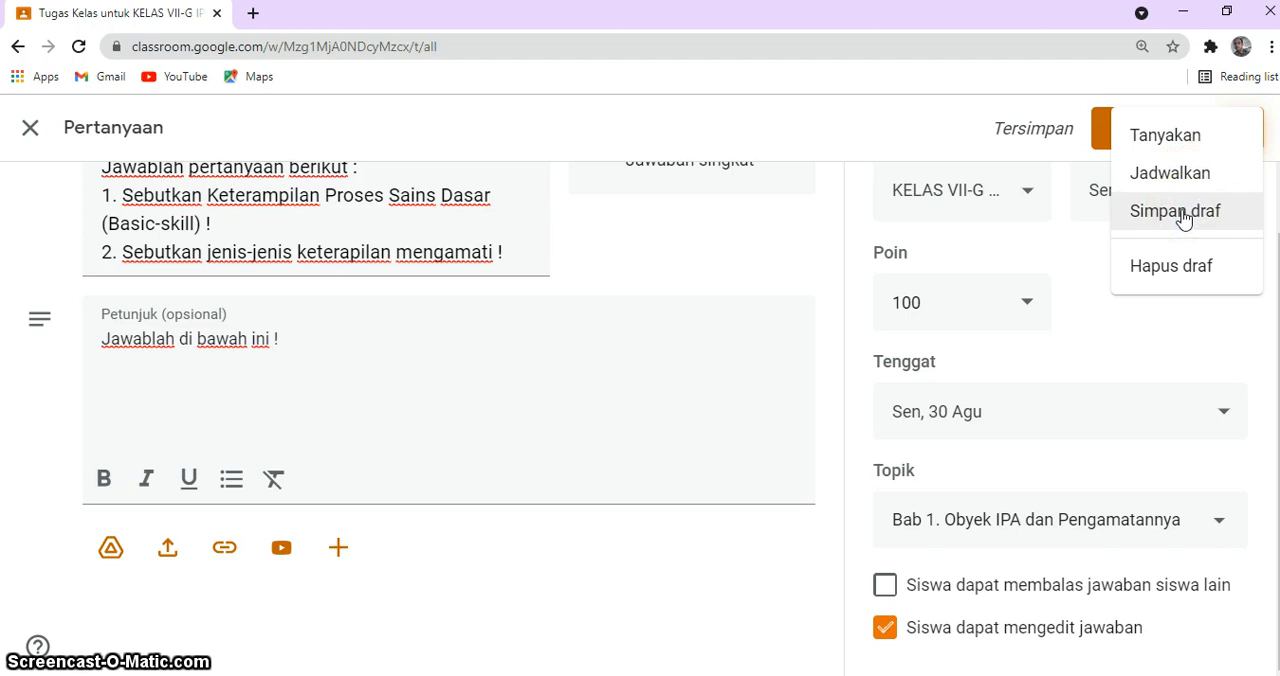
pyautogui.click(1165, 135)
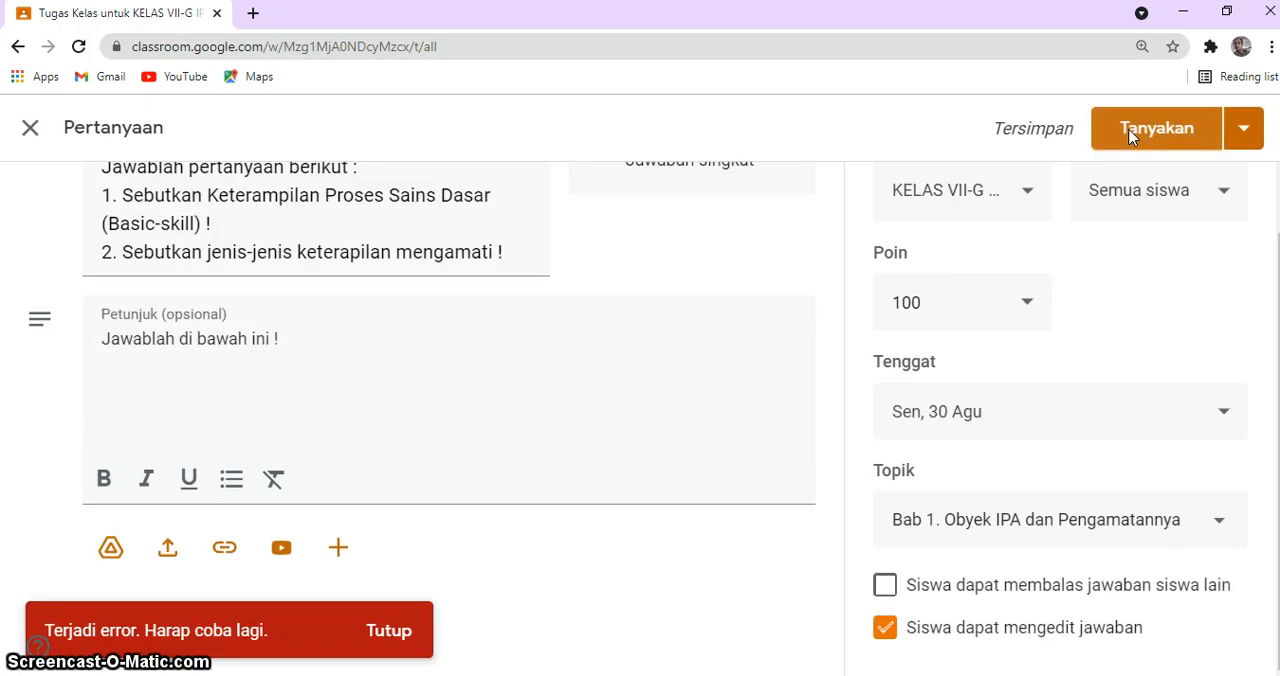
pyautogui.click(1130, 137)
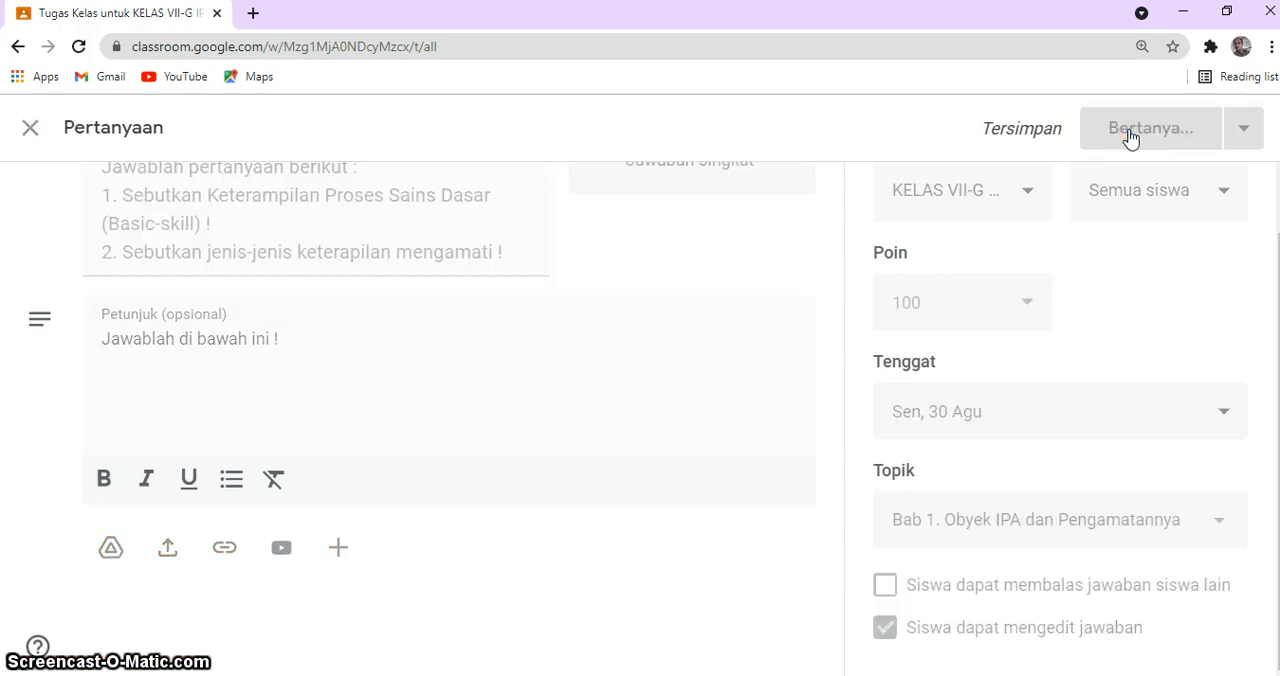